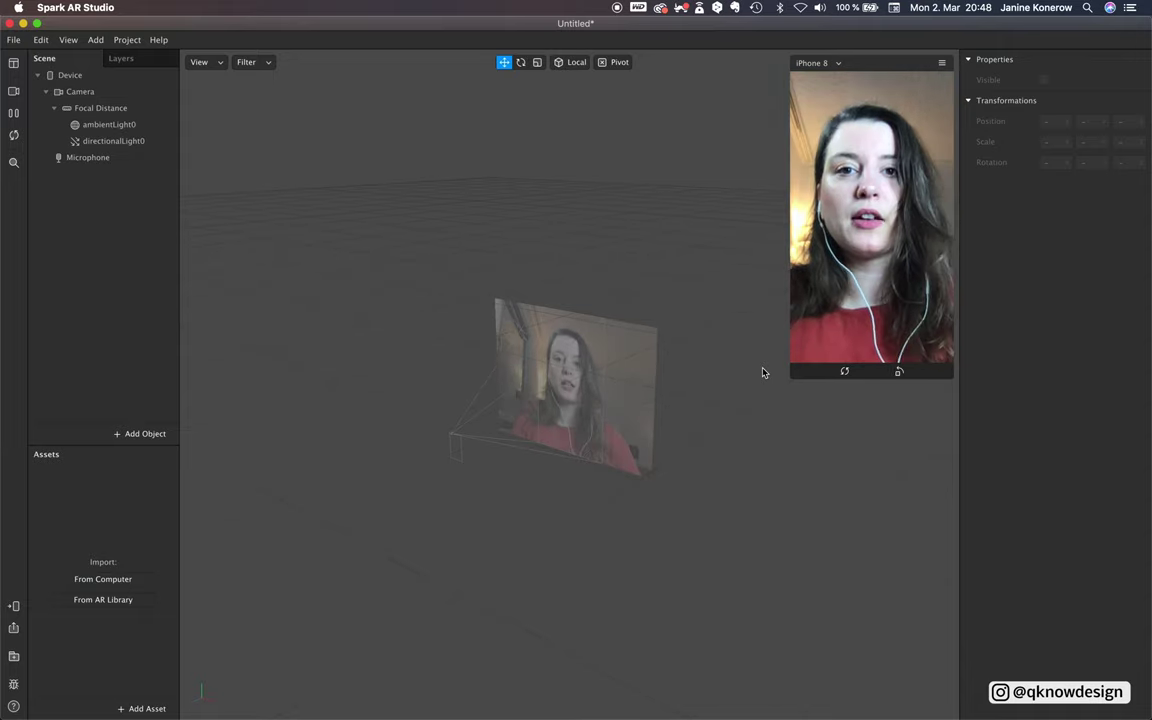
Add a rectangle inside a new canvas and name it 'back'.
{"action": "left_click", "coordinate": [145, 435]}
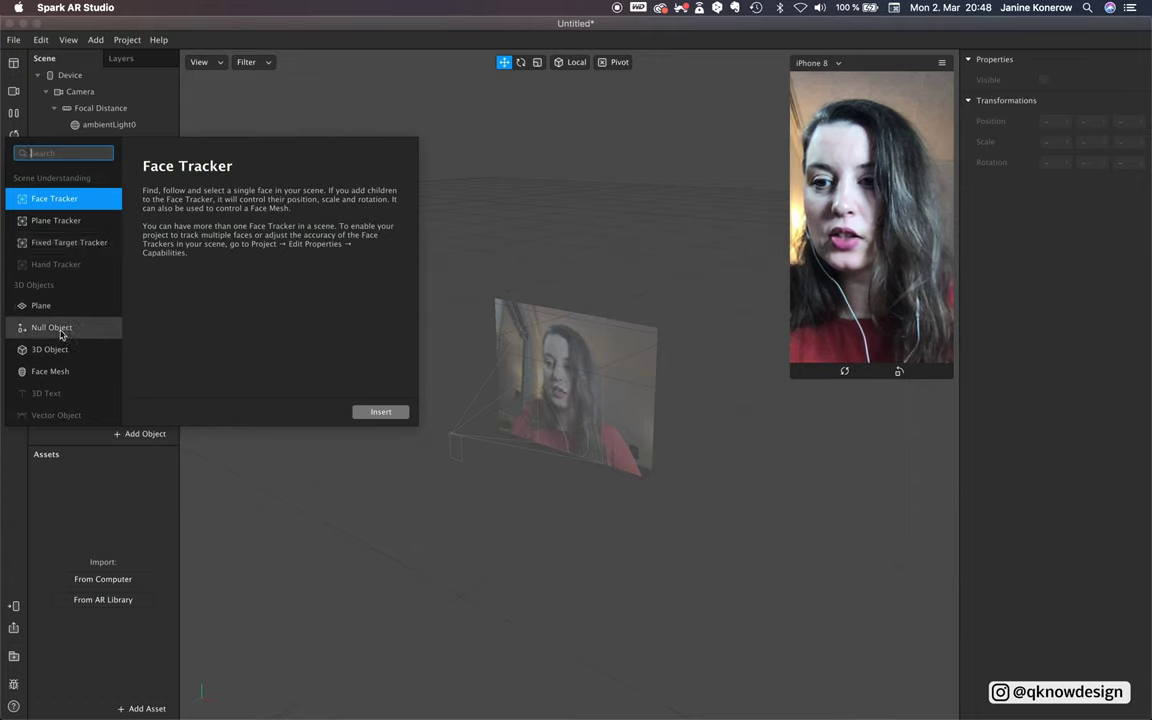
{"action": "left_click", "coordinate": [55, 307]}
{"action": "scroll", "coordinate": [88, 356], "scroll_direction": "down", "scroll_amount": 3}
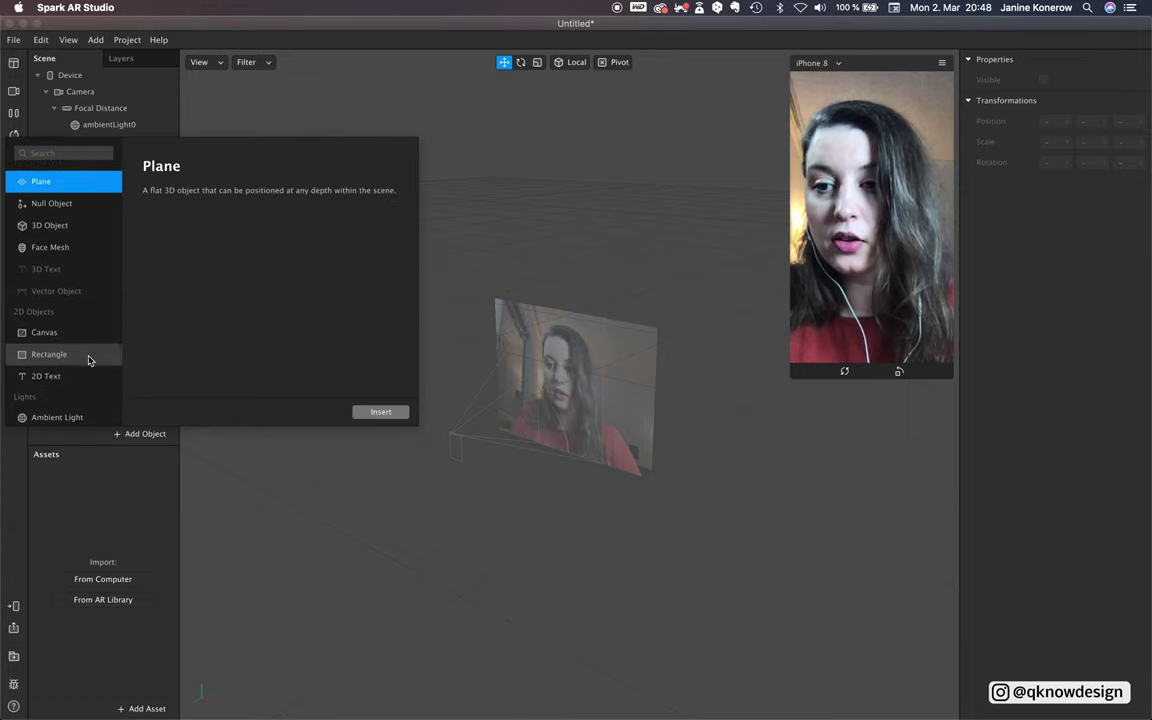
{"action": "left_click", "coordinate": [80, 356]}
{"action": "left_click", "coordinate": [380, 411]}
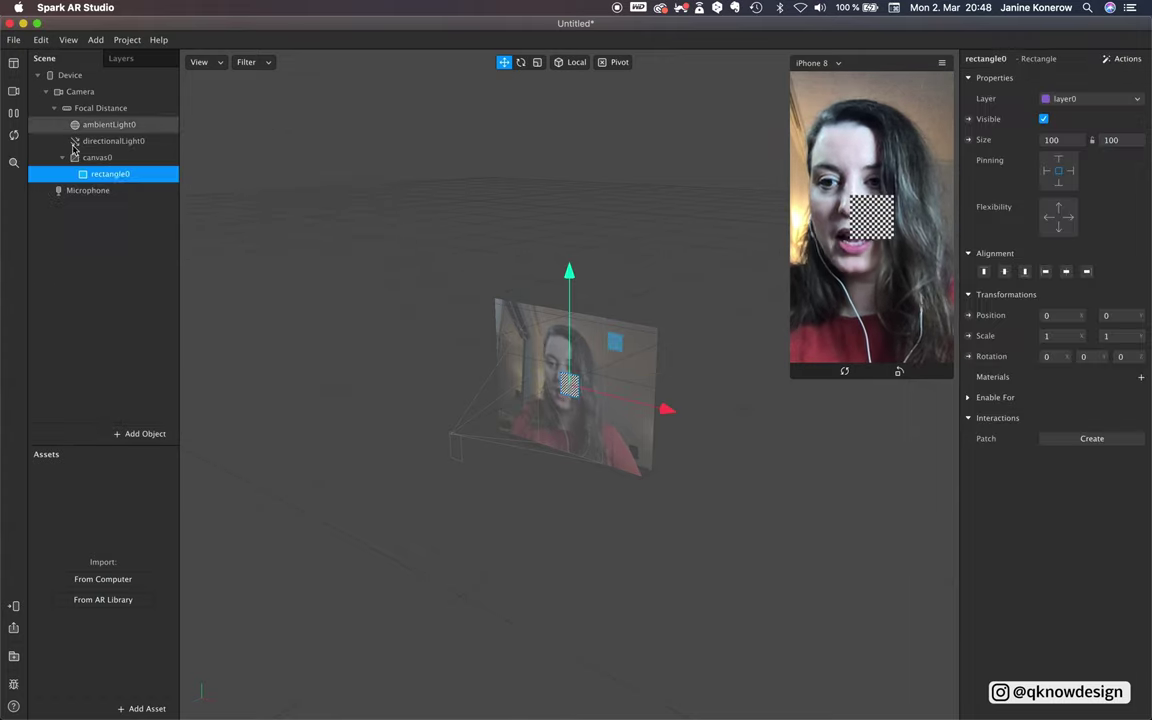
{"action": "double_click", "coordinate": [117, 175]}
{"action": "type", "text": "back"}
{"action": "left_click", "coordinate": [118, 266]}
{"action": "left_click", "coordinate": [133, 176]}
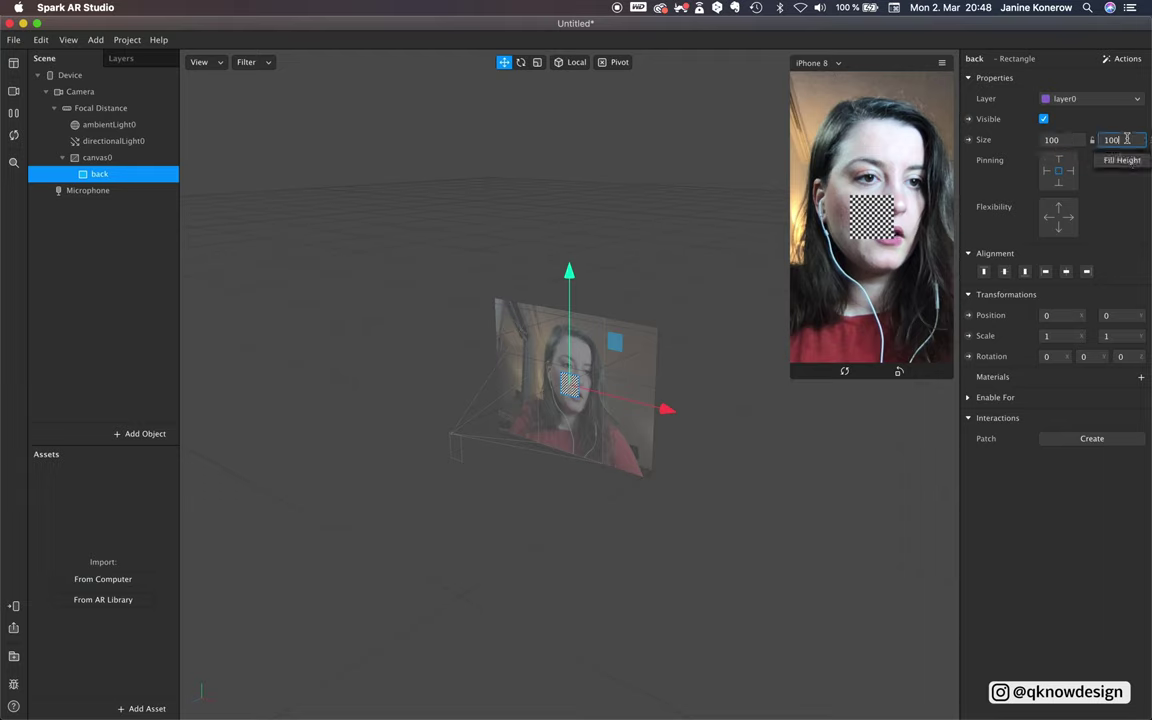
Size the back rectangle to Fill Height with width 667.
{"action": "left_click", "coordinate": [1128, 161]}
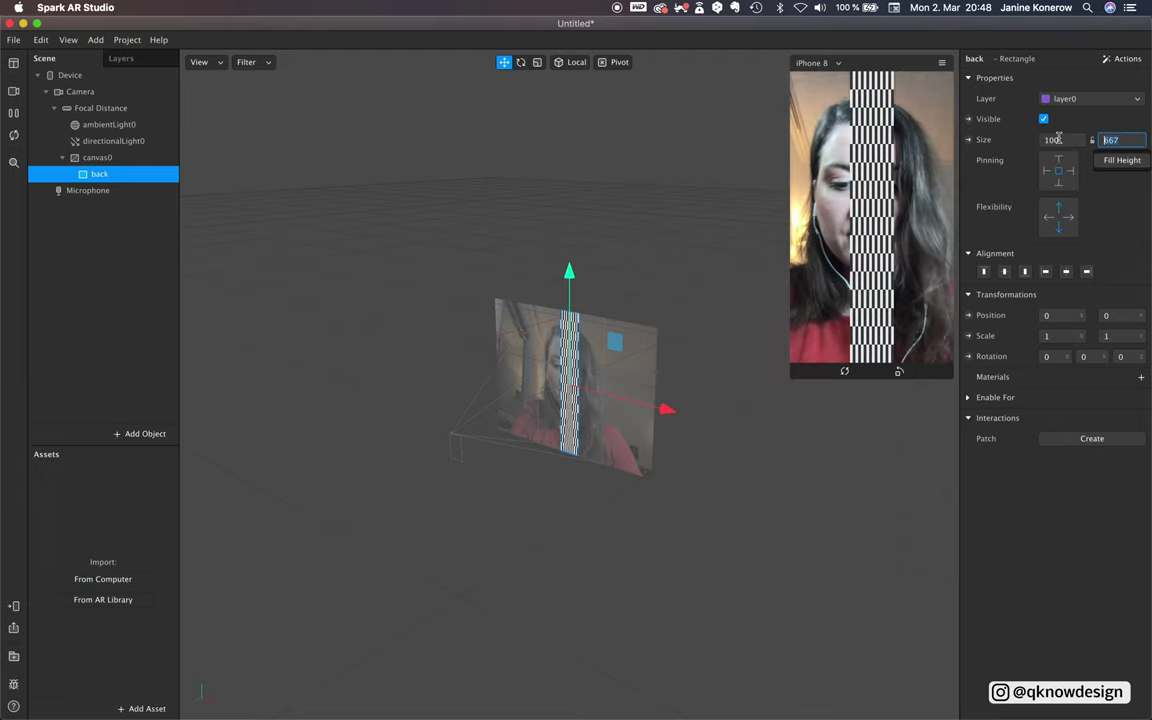
{"action": "left_click", "coordinate": [1058, 140]}
{"action": "type", "text": "667"}
{"action": "left_click", "coordinate": [1066, 160]}
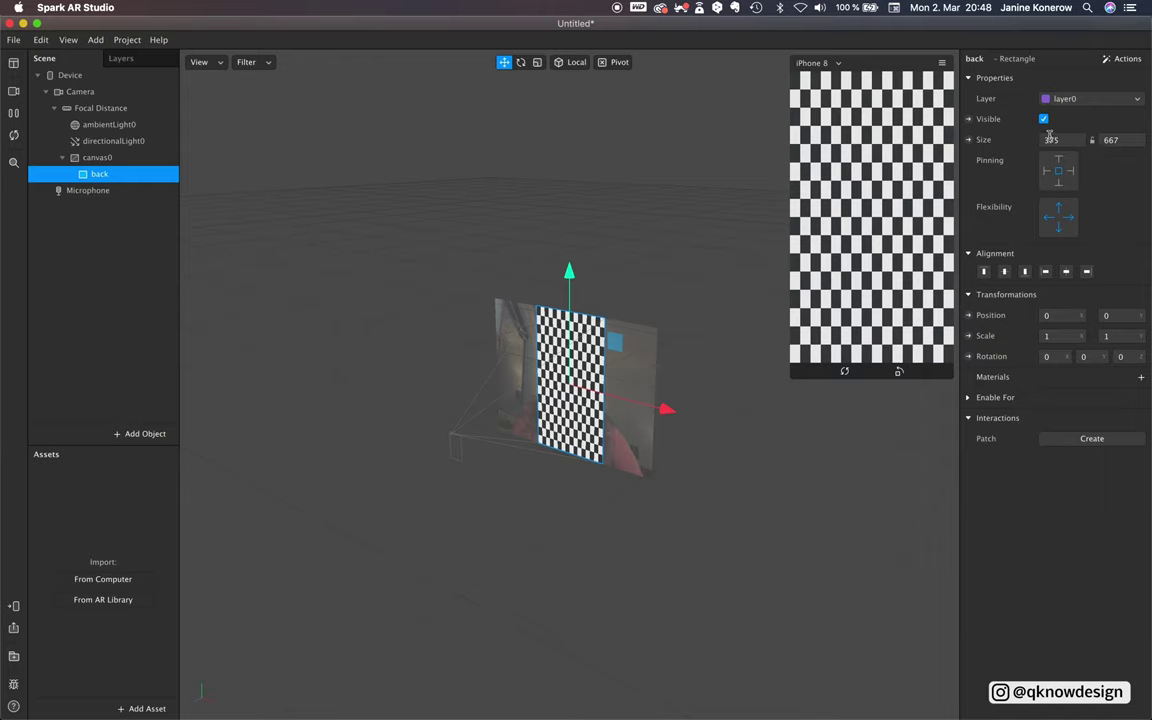
{"action": "left_click", "coordinate": [975, 139]}
{"action": "type", "text": "667"}
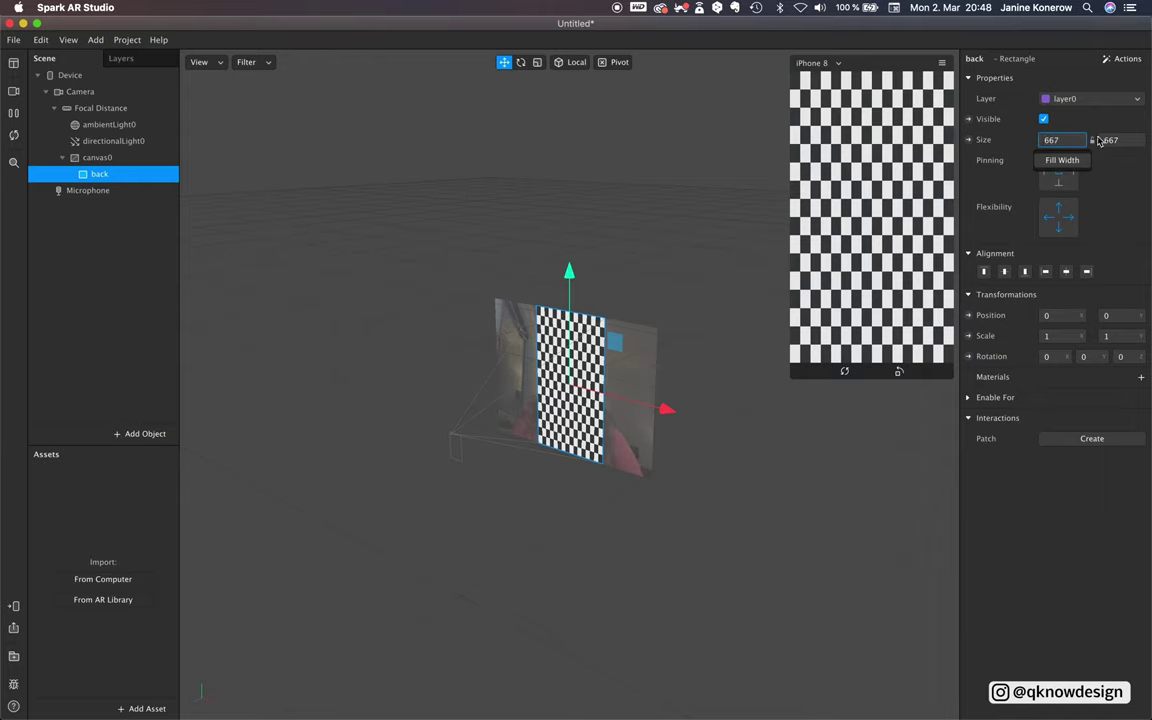
{"action": "key", "text": "Return"}
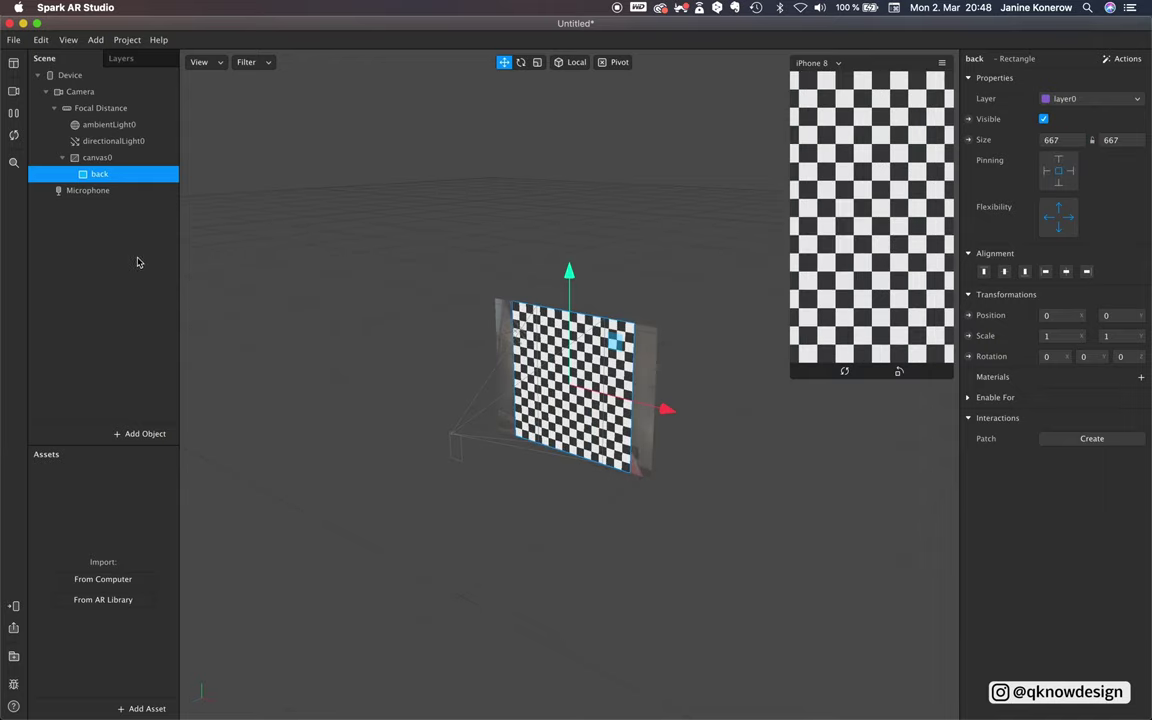
Give the back rectangle a new material.
{"action": "left_click", "coordinate": [746, 252]}
{"action": "left_click", "coordinate": [121, 174]}
{"action": "left_click", "coordinate": [1140, 380]}
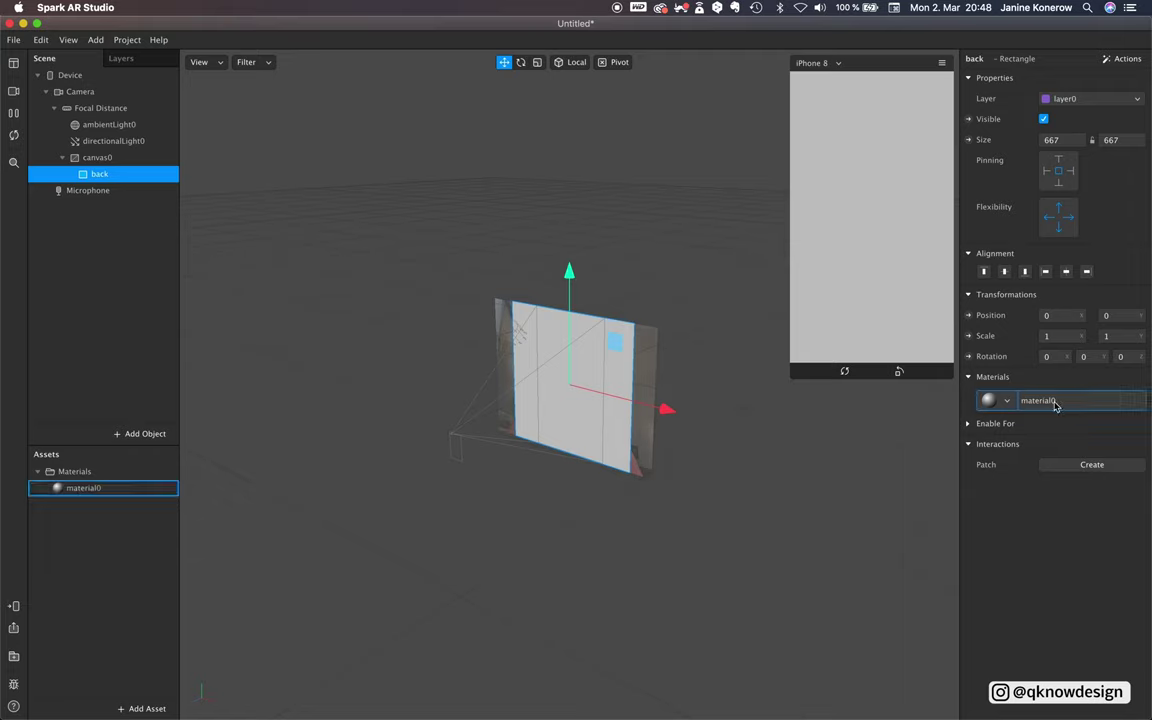
Rename material0 to back_mat and set 01_back_mat.png as its diffuse texture.
{"action": "left_click", "coordinate": [1053, 402]}
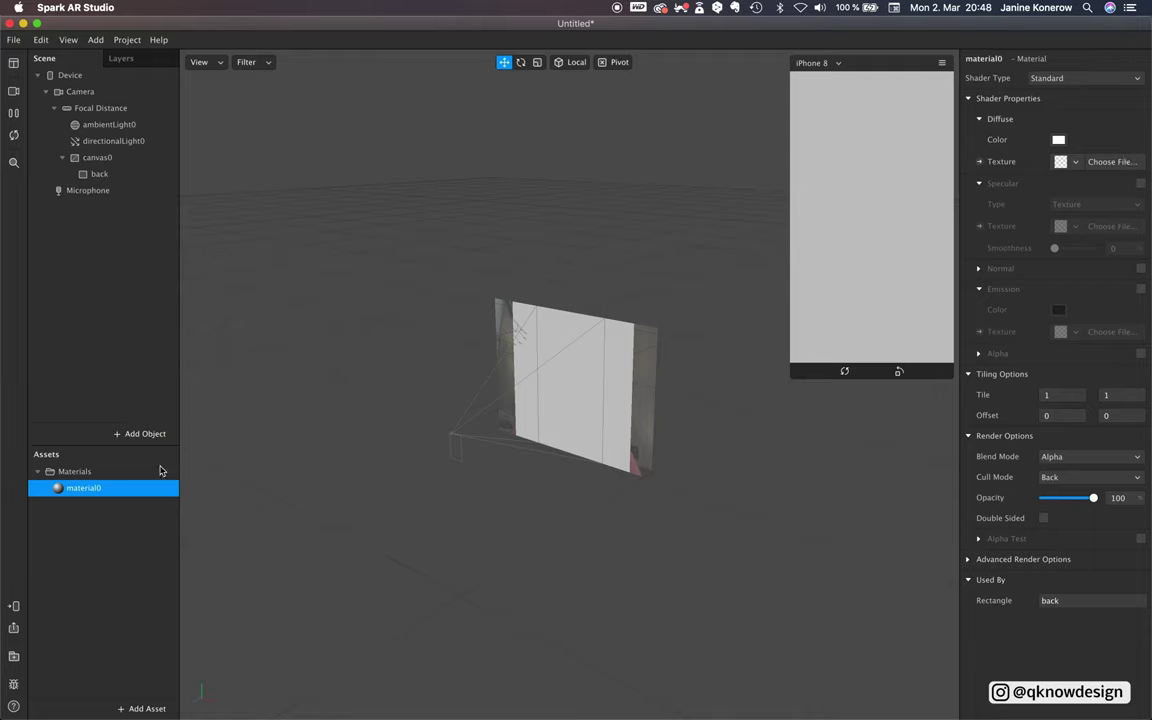
{"action": "double_click", "coordinate": [997, 59]}
{"action": "type", "text": "n"}
{"action": "type", "text": "mat"}
{"action": "key", "text": "Return"}
{"action": "left_click", "coordinate": [1075, 161]}
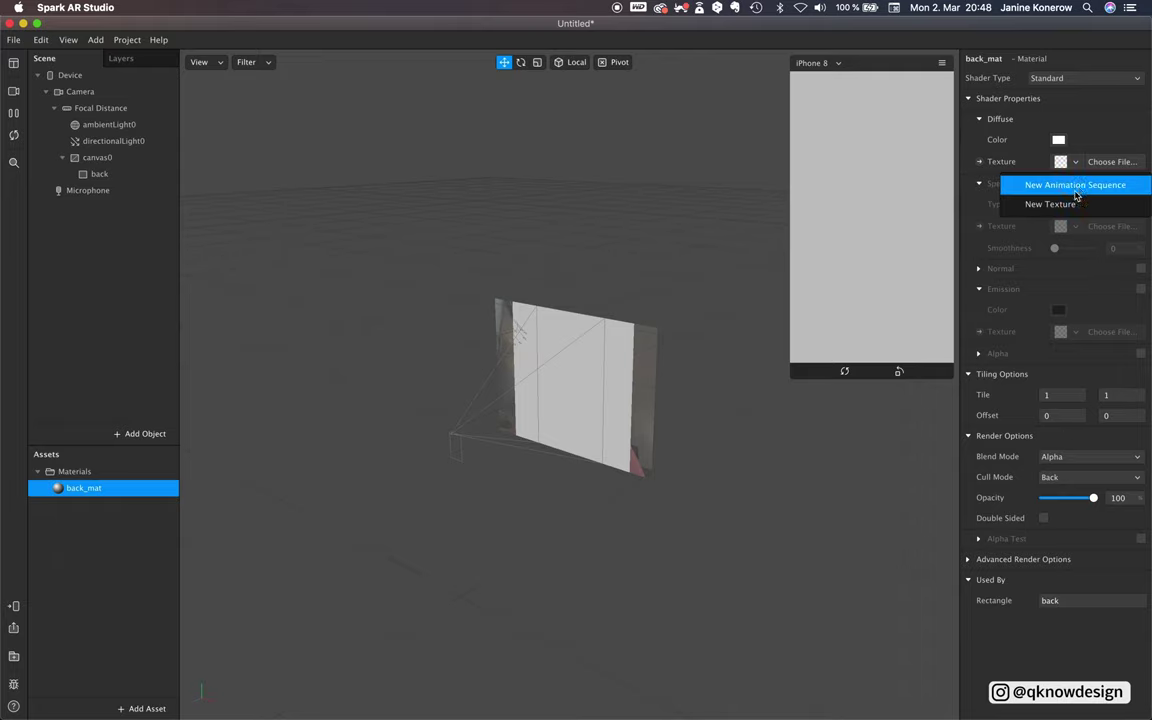
{"action": "left_click", "coordinate": [1070, 204]}
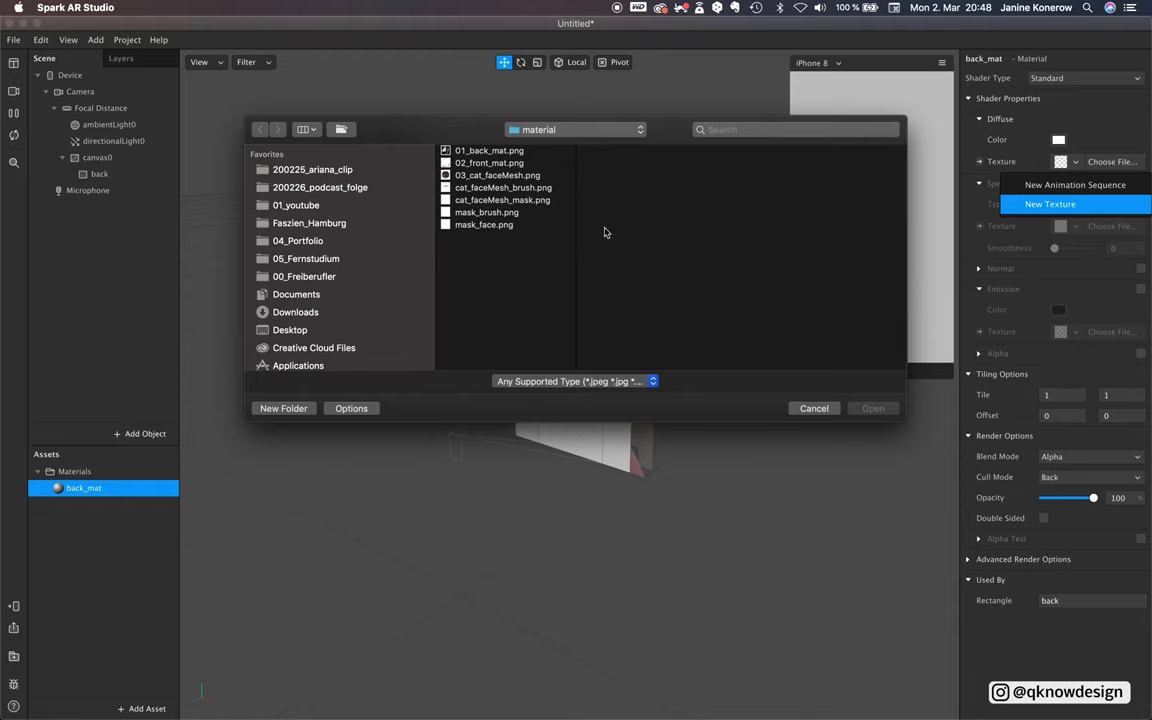
{"action": "left_click", "coordinate": [480, 150]}
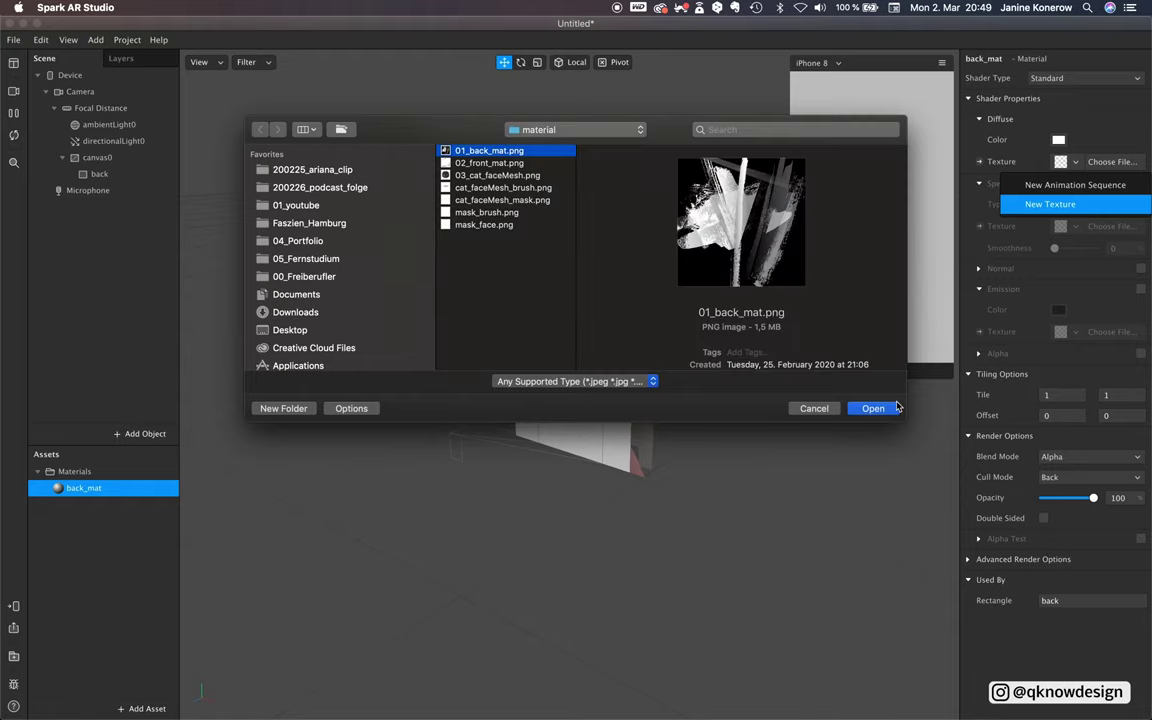
{"action": "left_click", "coordinate": [874, 408]}
Tint back_mat lavender and switch it to the Flat shader.
{"action": "left_click", "coordinate": [1058, 140]}
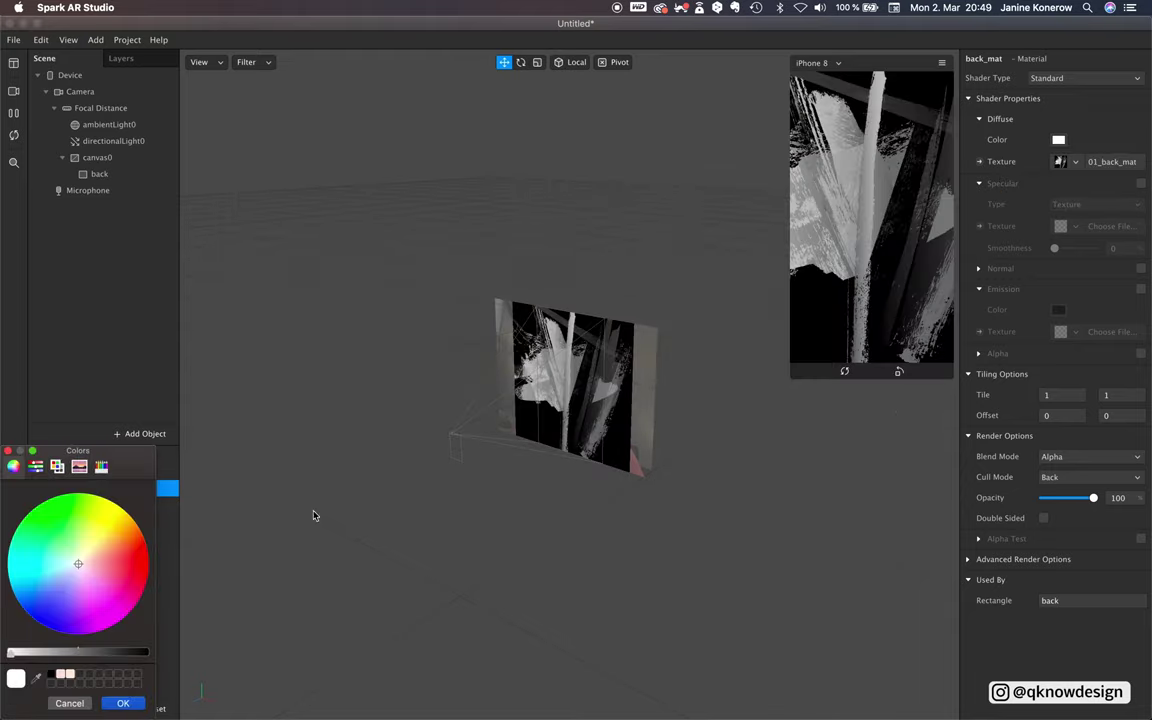
{"action": "left_click_drag", "start_coordinate": [80, 563], "coordinate": [83, 576]}
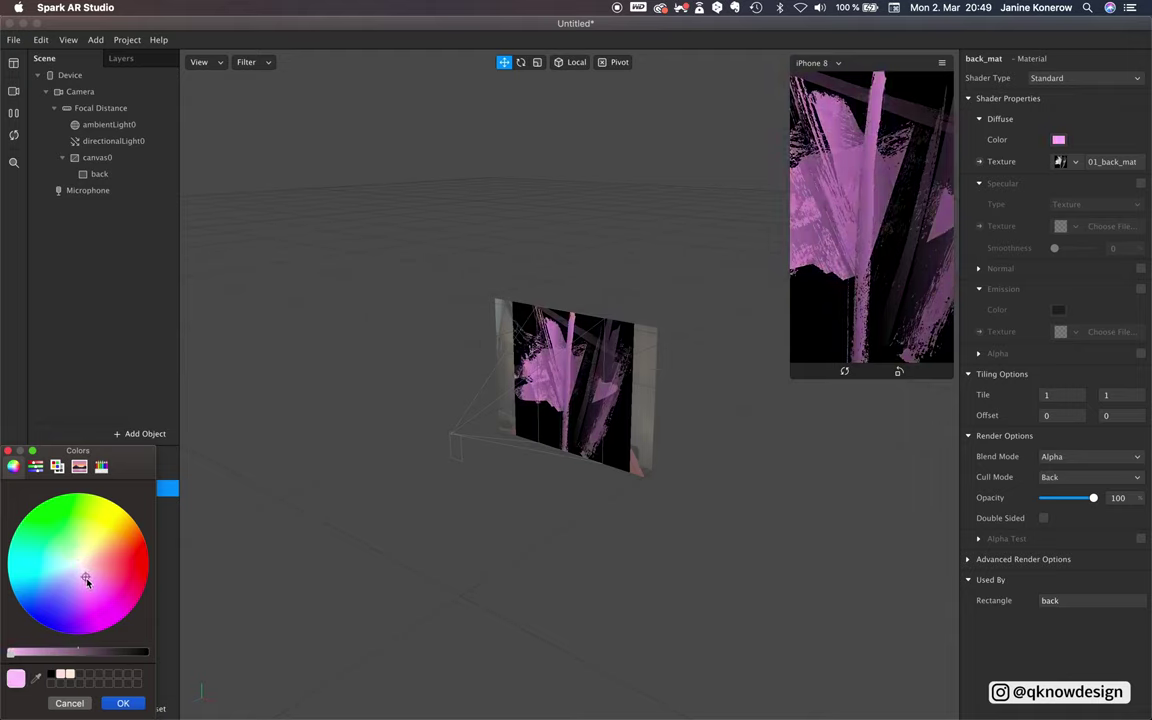
{"action": "left_click_drag", "start_coordinate": [84, 578], "coordinate": [76, 585]}
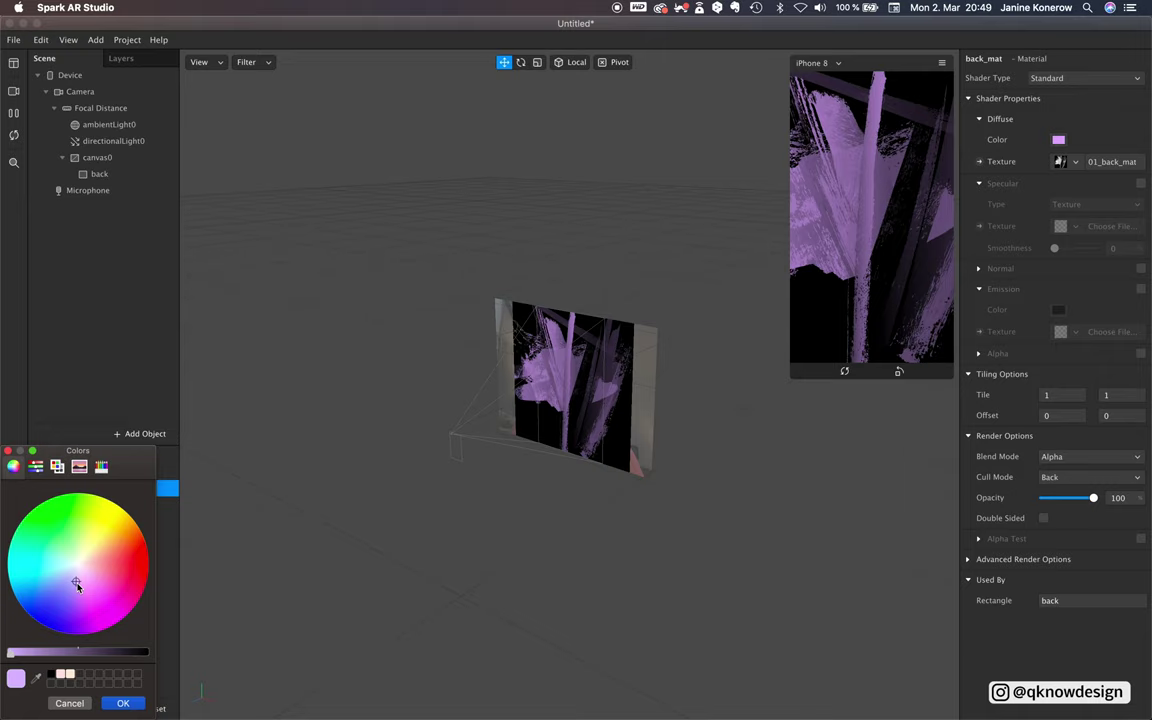
{"action": "left_click", "coordinate": [121, 704]}
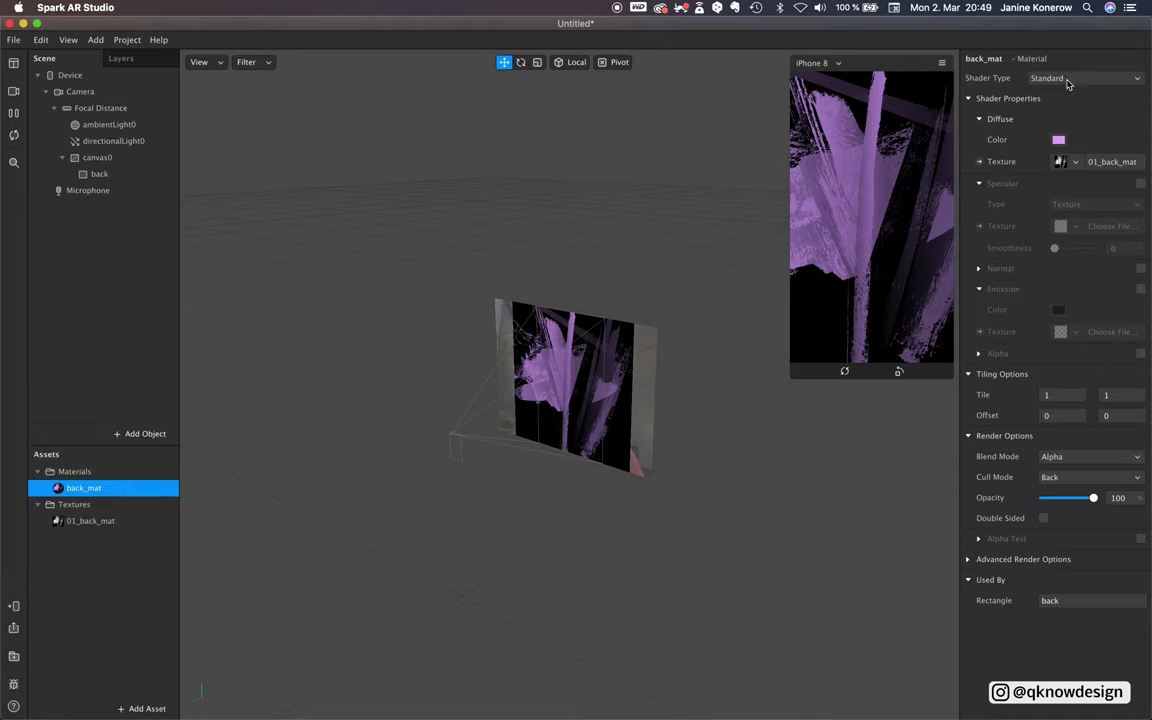
{"action": "left_click", "coordinate": [1068, 80]}
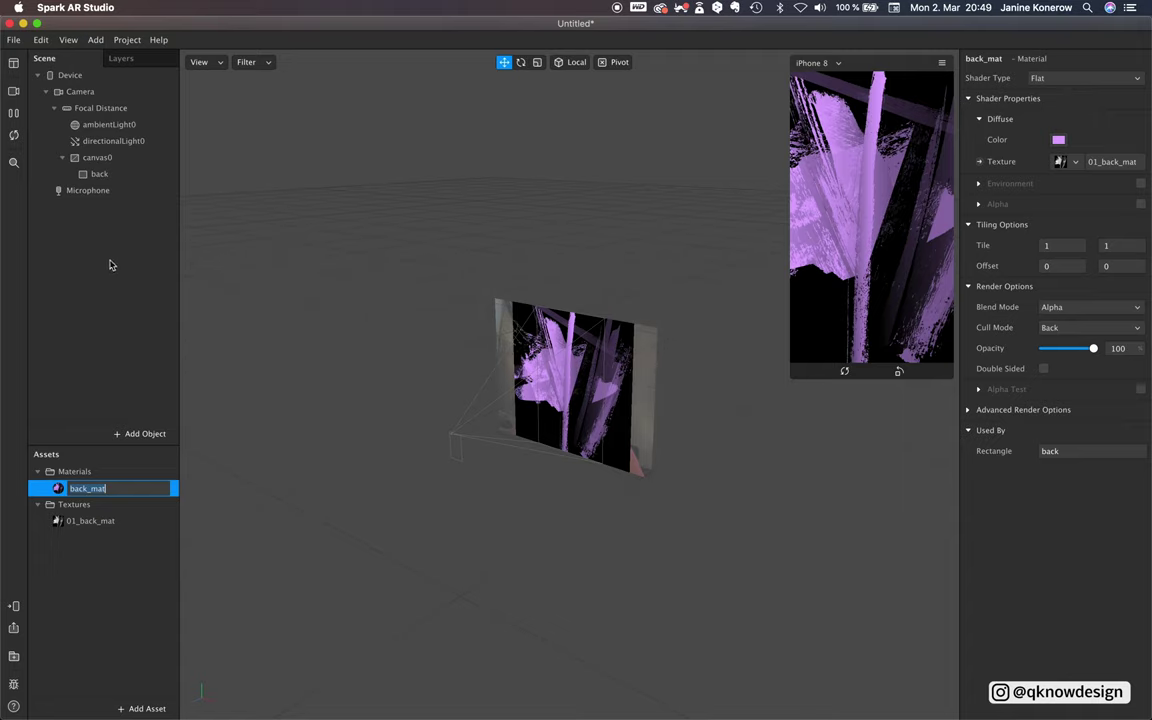
{"action": "left_click", "coordinate": [98, 158]}
Give the Camera a cameraTexture0 extraction and a Person segmentation mask.
{"action": "left_click", "coordinate": [124, 109]}
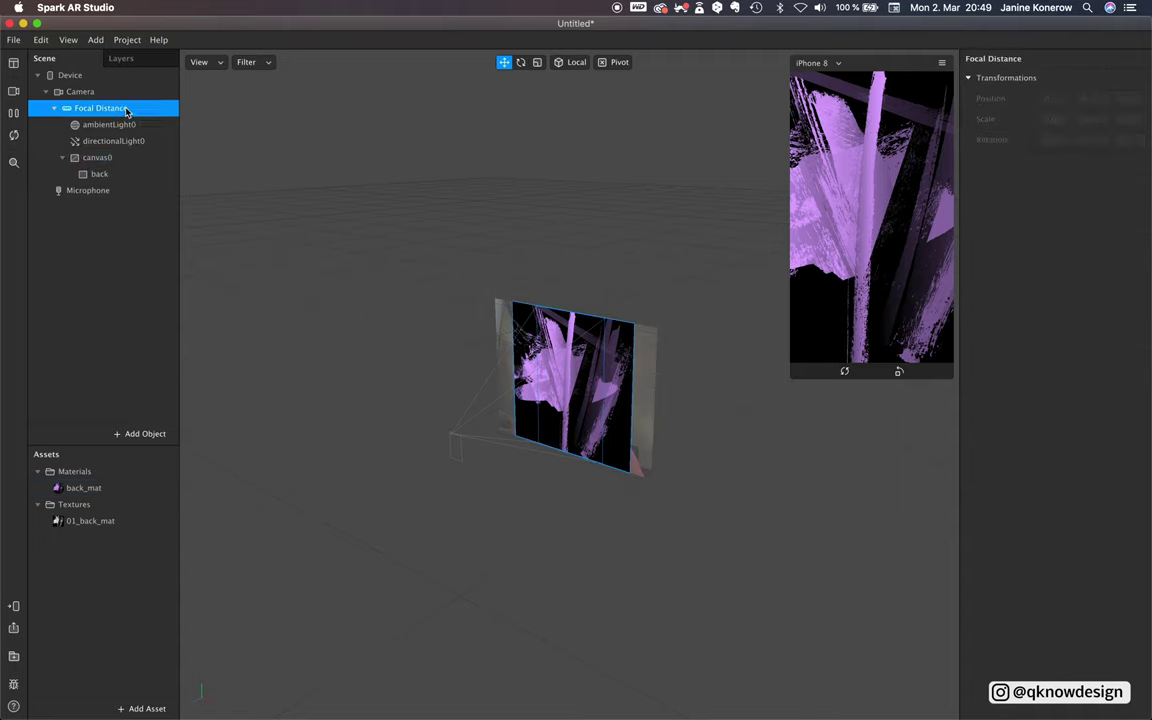
{"action": "left_click", "coordinate": [101, 92]}
{"action": "left_click", "coordinate": [1141, 160]}
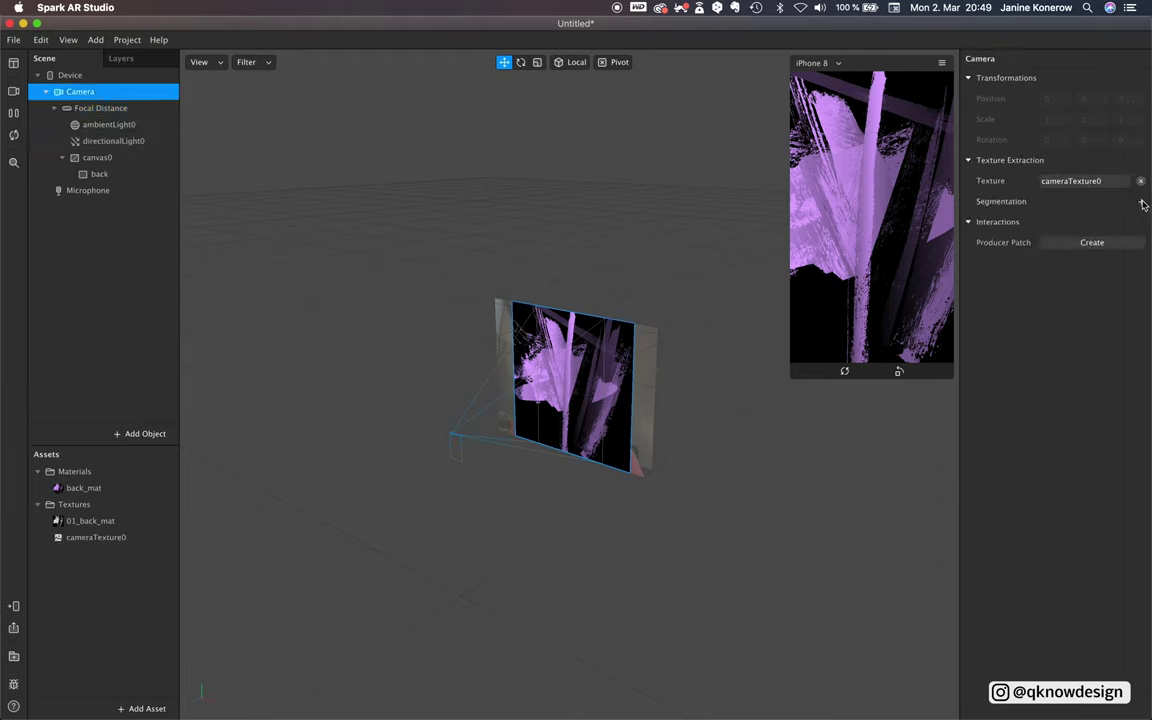
{"action": "left_click", "coordinate": [1141, 201]}
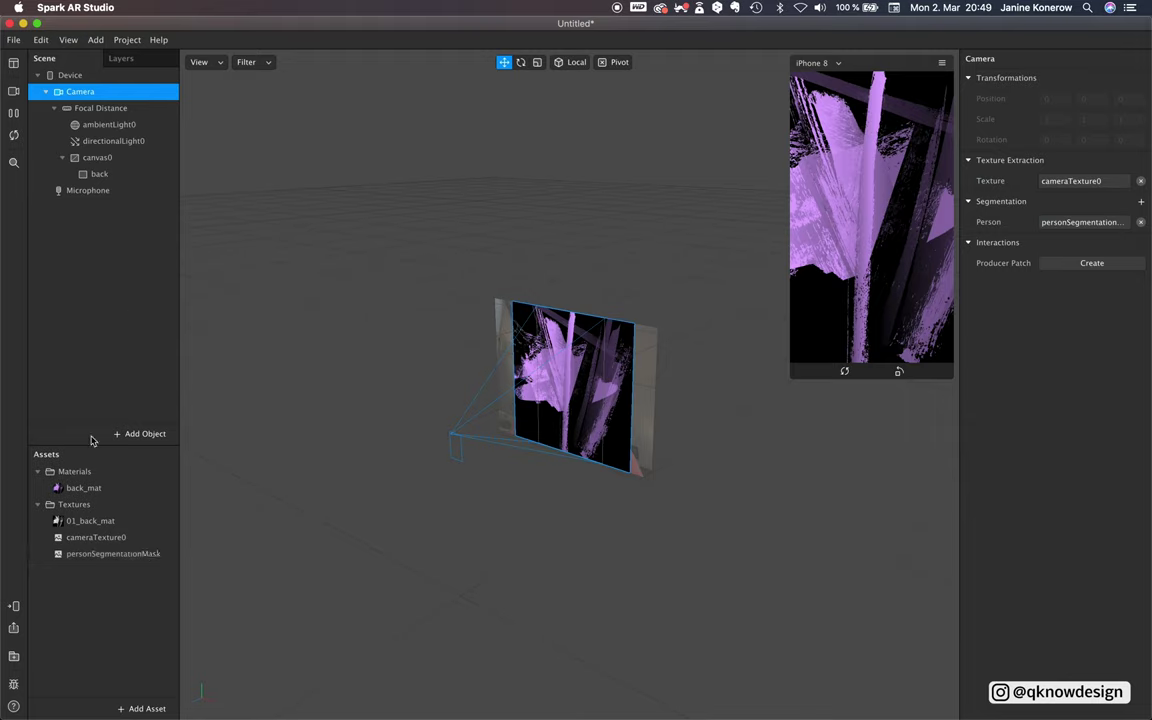
{"action": "left_click", "coordinate": [97, 157]}
Add a rectangle under canvas0 and name it 'segmentation'.
{"action": "left_click", "coordinate": [140, 434]}
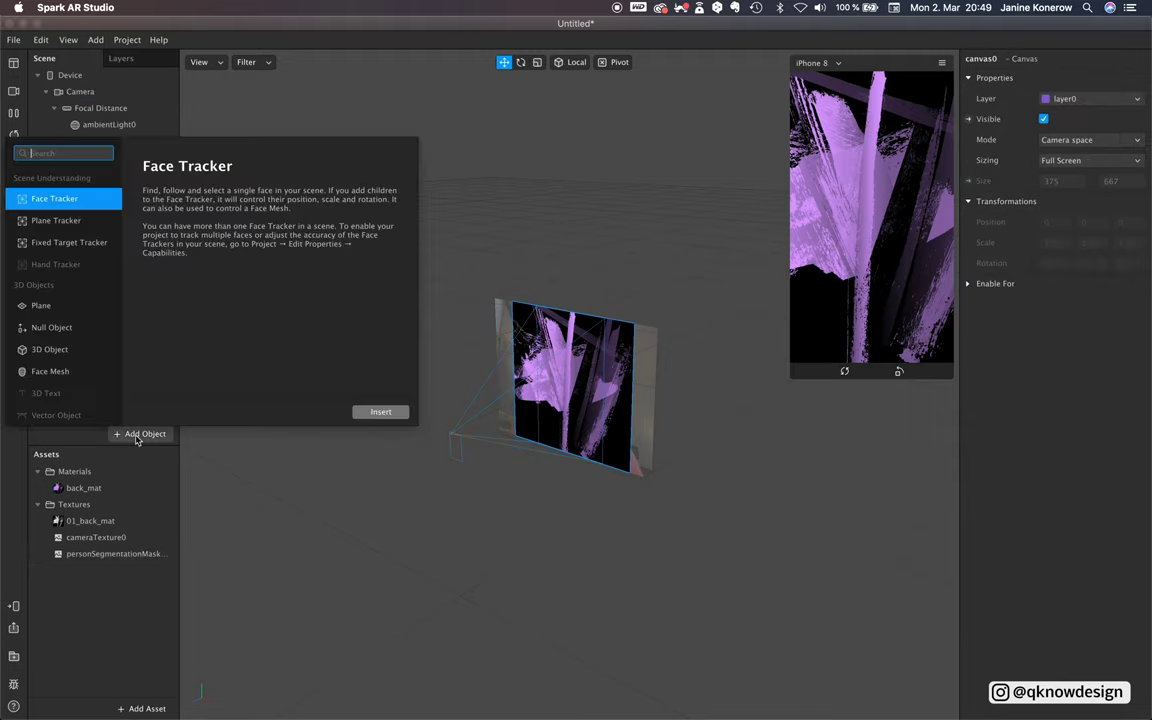
{"action": "scroll", "coordinate": [70, 381], "scroll_direction": "down", "scroll_amount": 2}
{"action": "scroll", "coordinate": [72, 380], "scroll_direction": "down", "scroll_amount": 3}
{"action": "left_click", "coordinate": [70, 380]}
{"action": "left_click", "coordinate": [398, 412]}
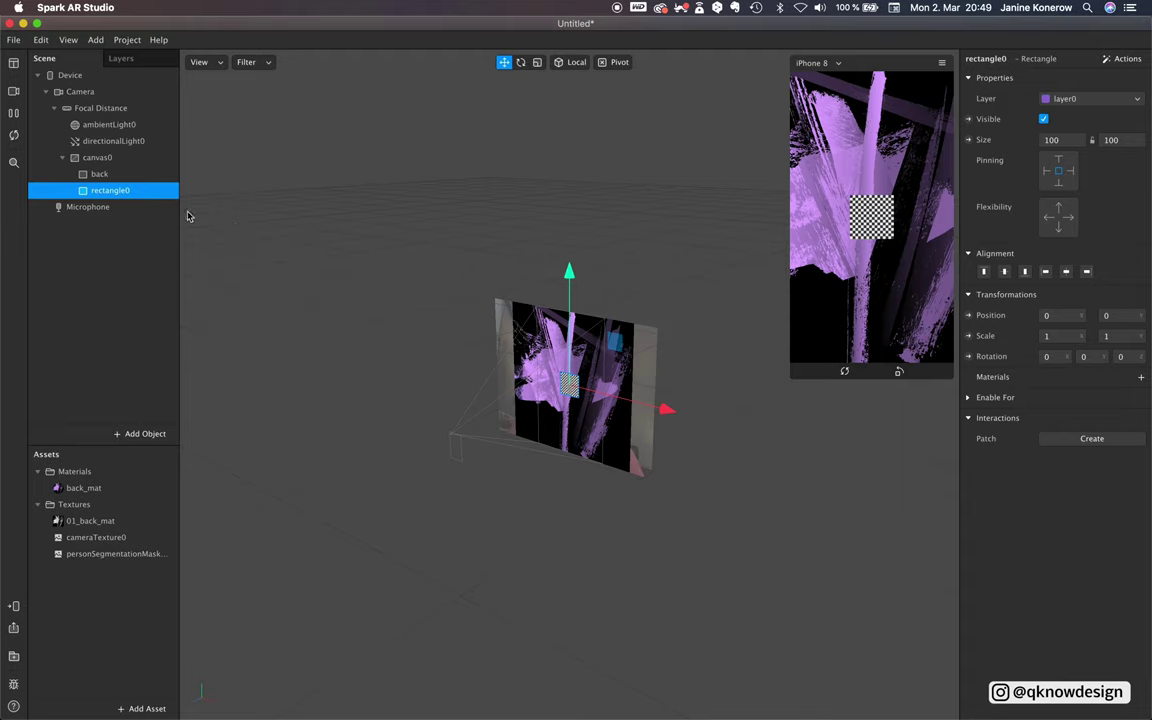
{"action": "double_click", "coordinate": [118, 191]}
{"action": "type", "text": "seg"}
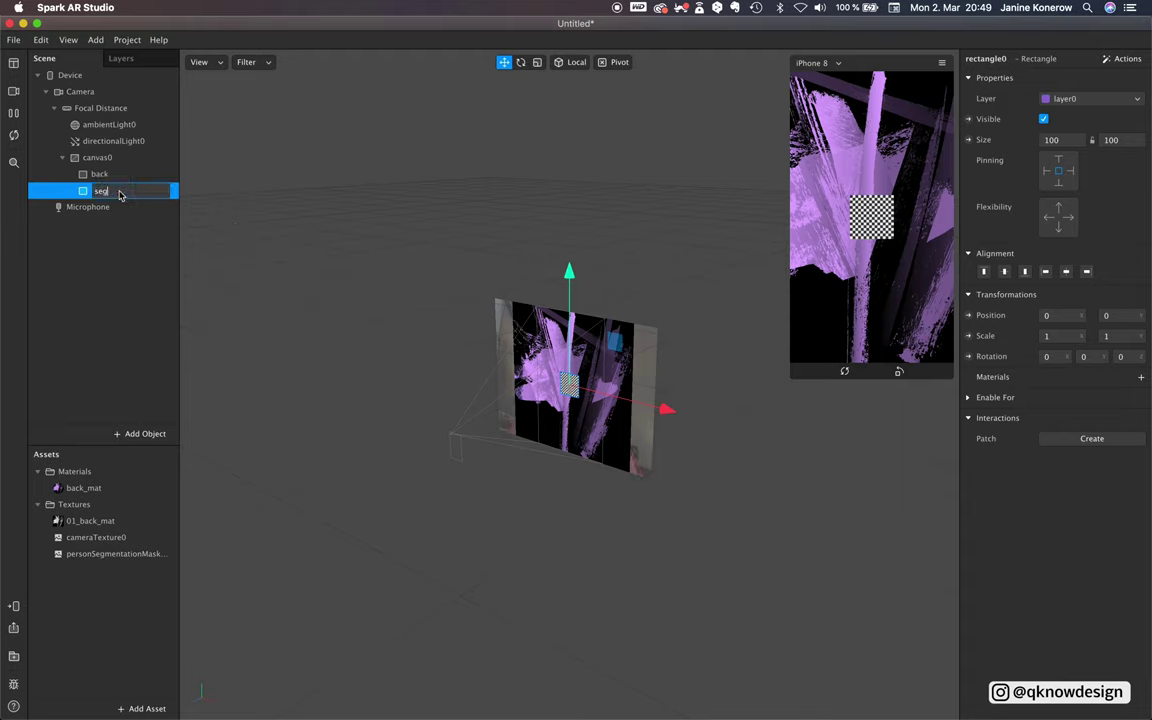
{"action": "type", "text": "mentation"}
{"action": "left_click", "coordinate": [130, 291]}
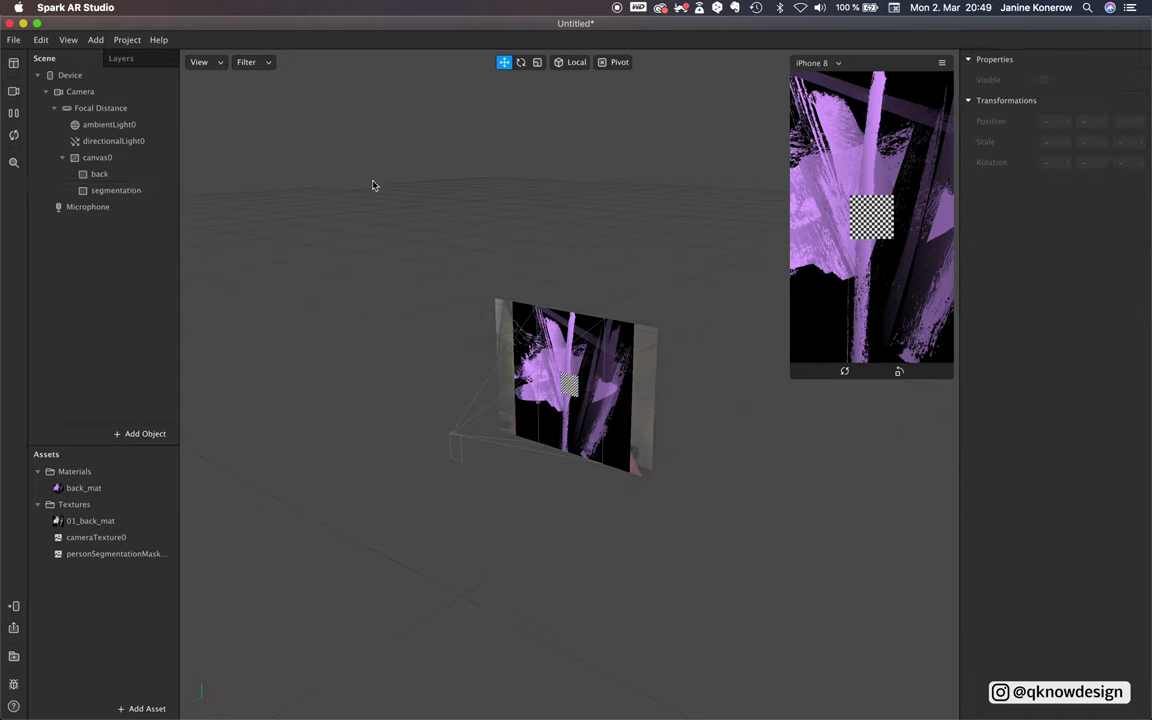
Give the segmentation rectangle a new material and set Fill Height and Fill Width.
{"action": "left_click", "coordinate": [125, 190]}
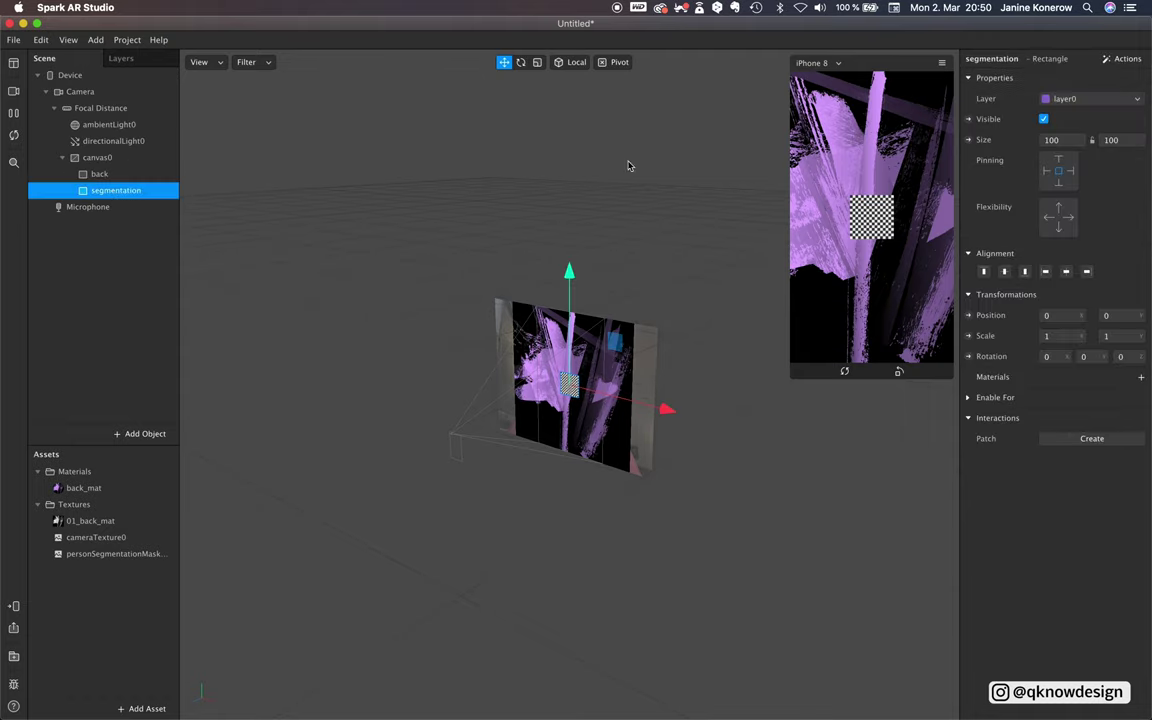
{"action": "left_click", "coordinate": [1141, 381]}
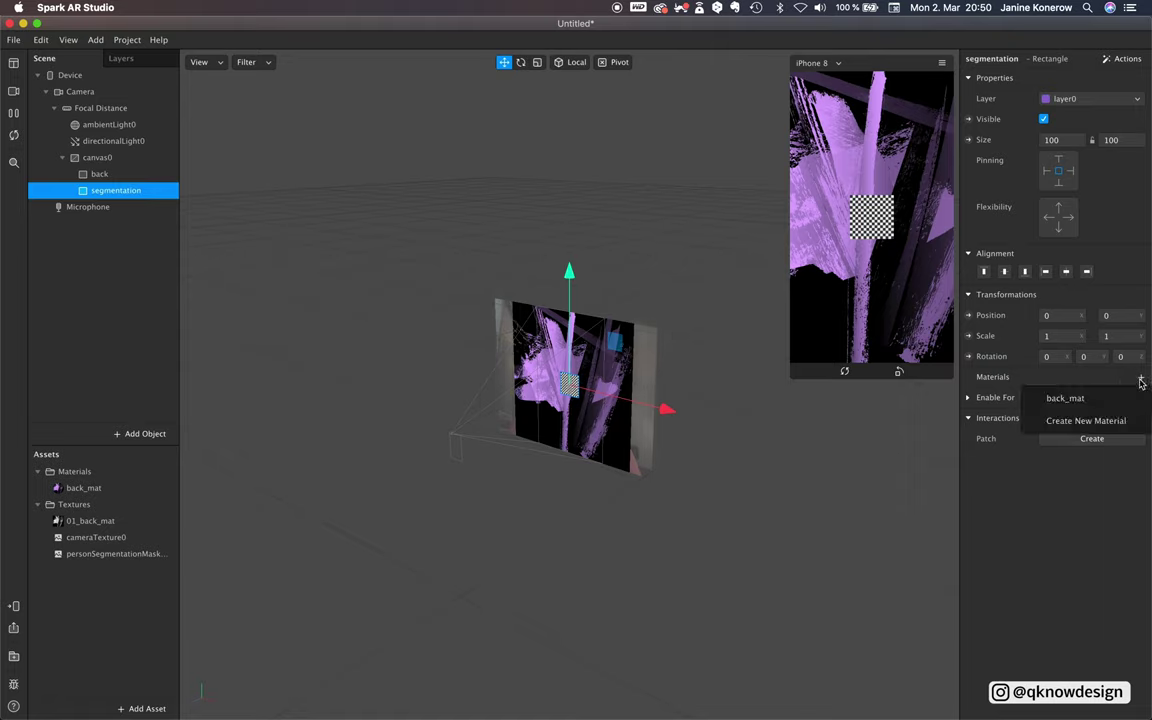
{"action": "left_click", "coordinate": [1090, 419]}
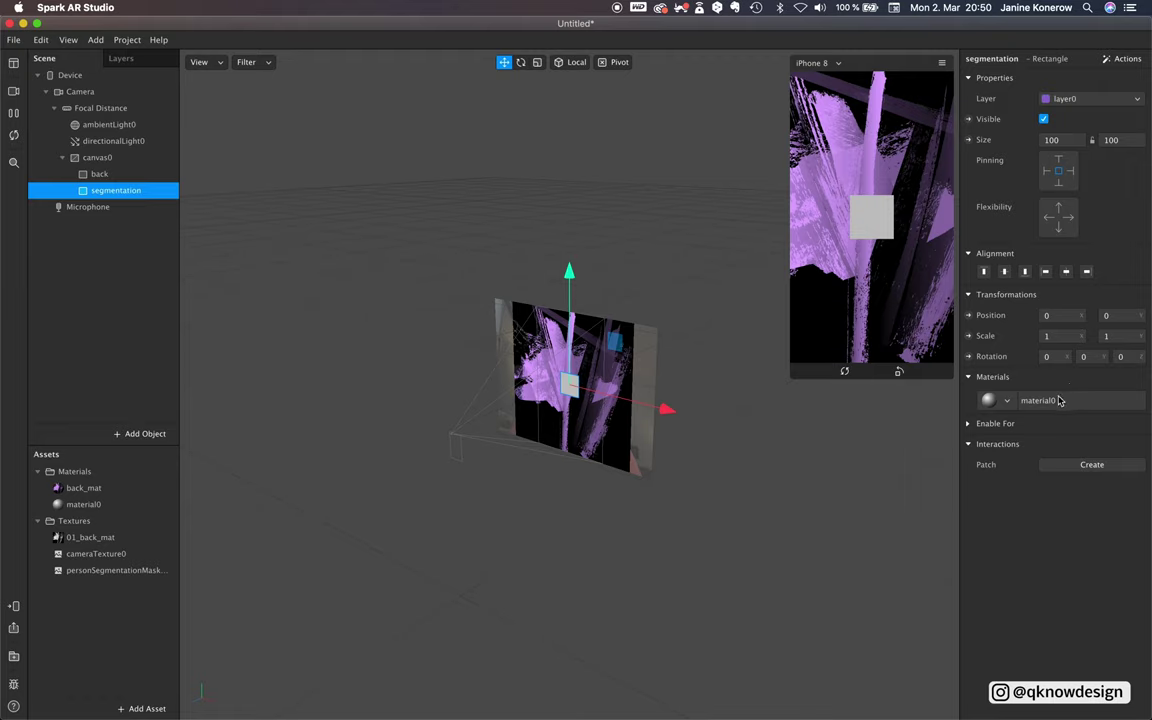
{"action": "left_click", "coordinate": [1066, 140]}
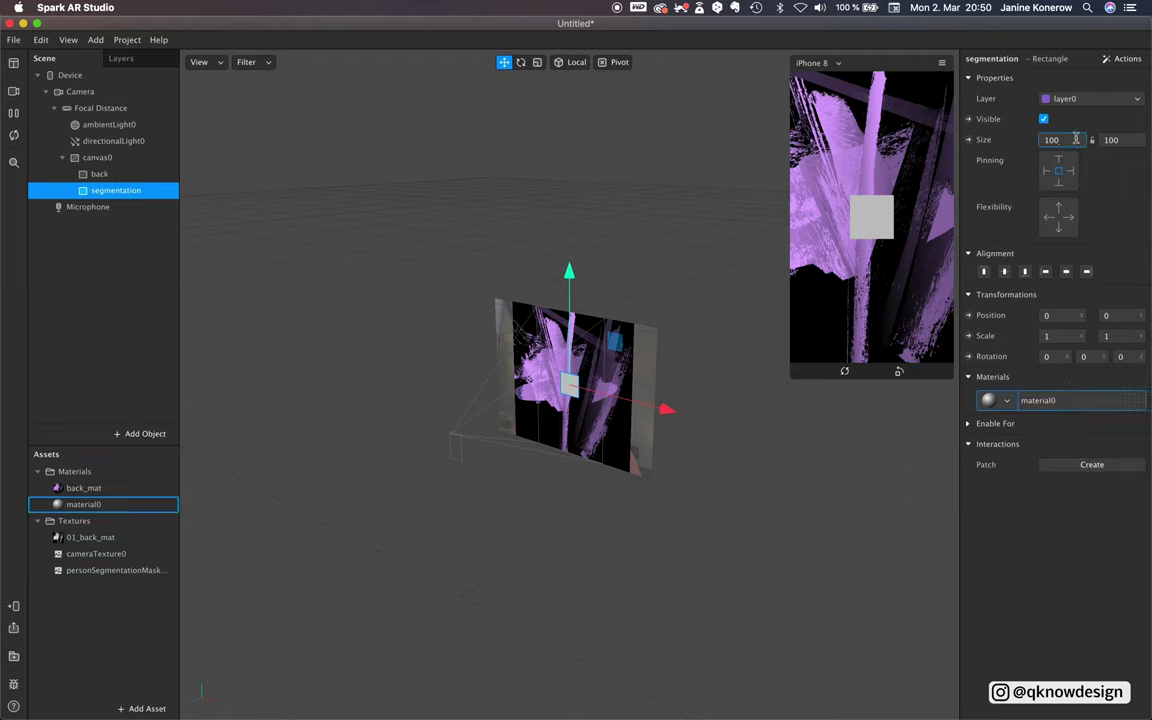
{"action": "key", "text": "Return"}
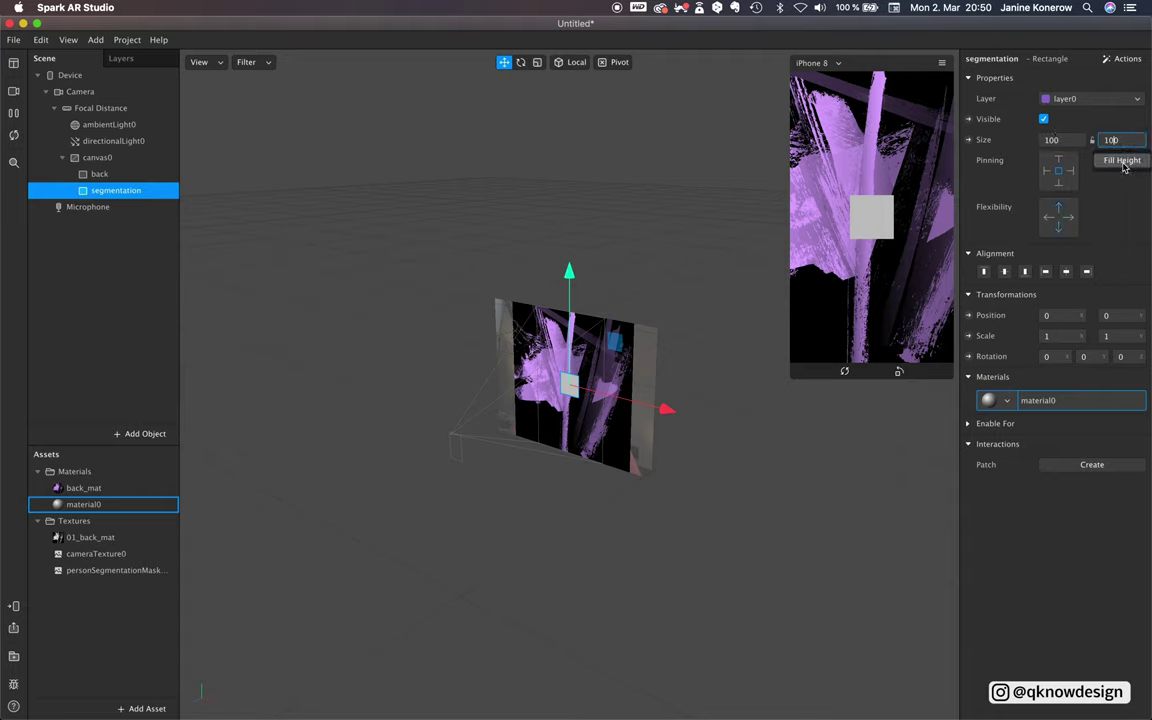
{"action": "left_click", "coordinate": [1115, 156]}
{"action": "left_click", "coordinate": [1062, 169]}
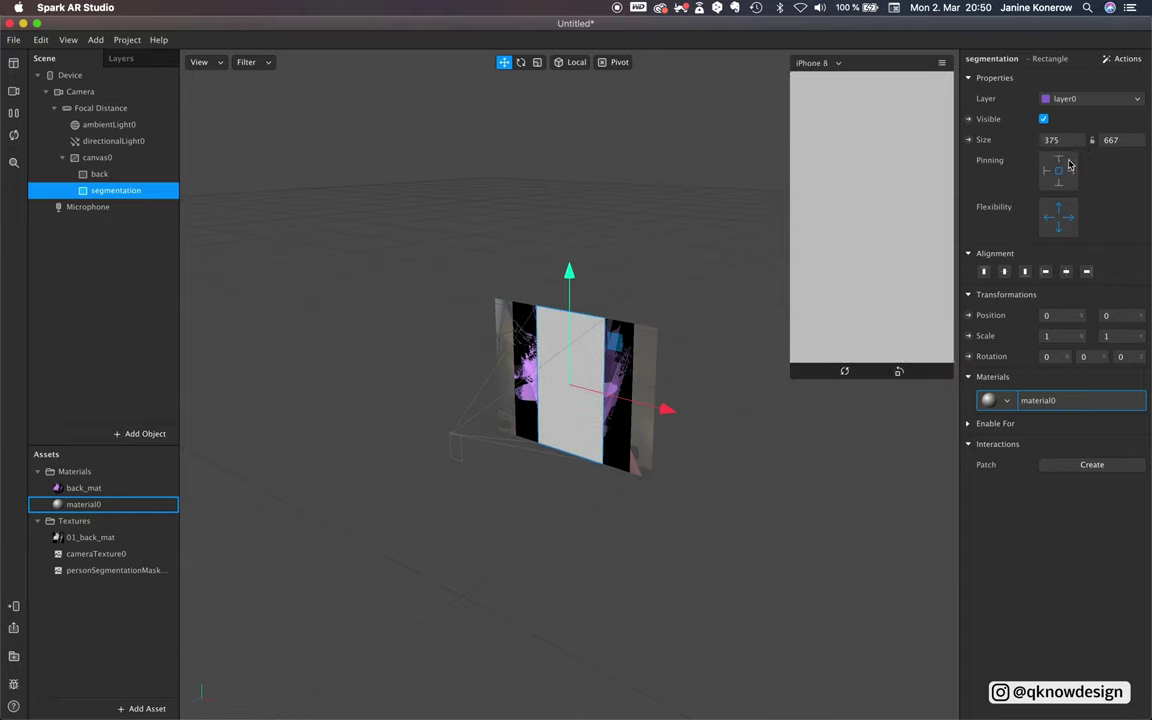
{"action": "left_click", "coordinate": [1050, 401]}
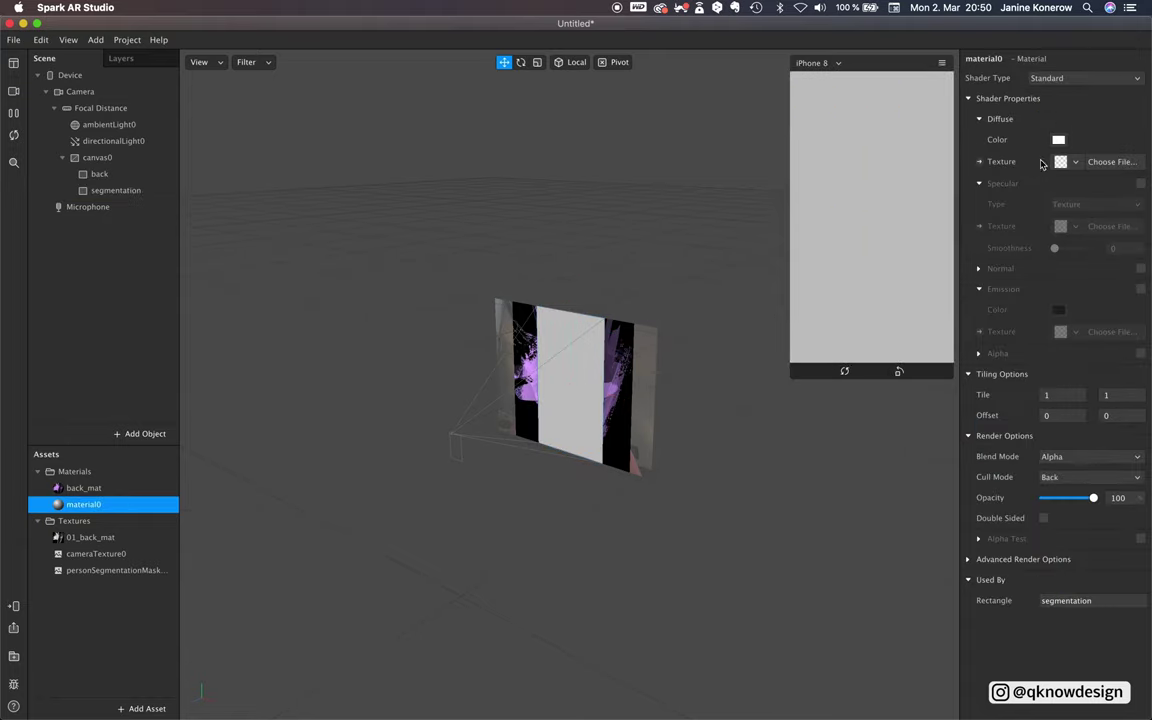
Rename the material seg_mat with cameraTexture0 diffuse and personSegmentationMaskTexture0 alpha.
{"action": "double_click", "coordinate": [1002, 63]}
{"action": "type", "text": "seg_ma"}
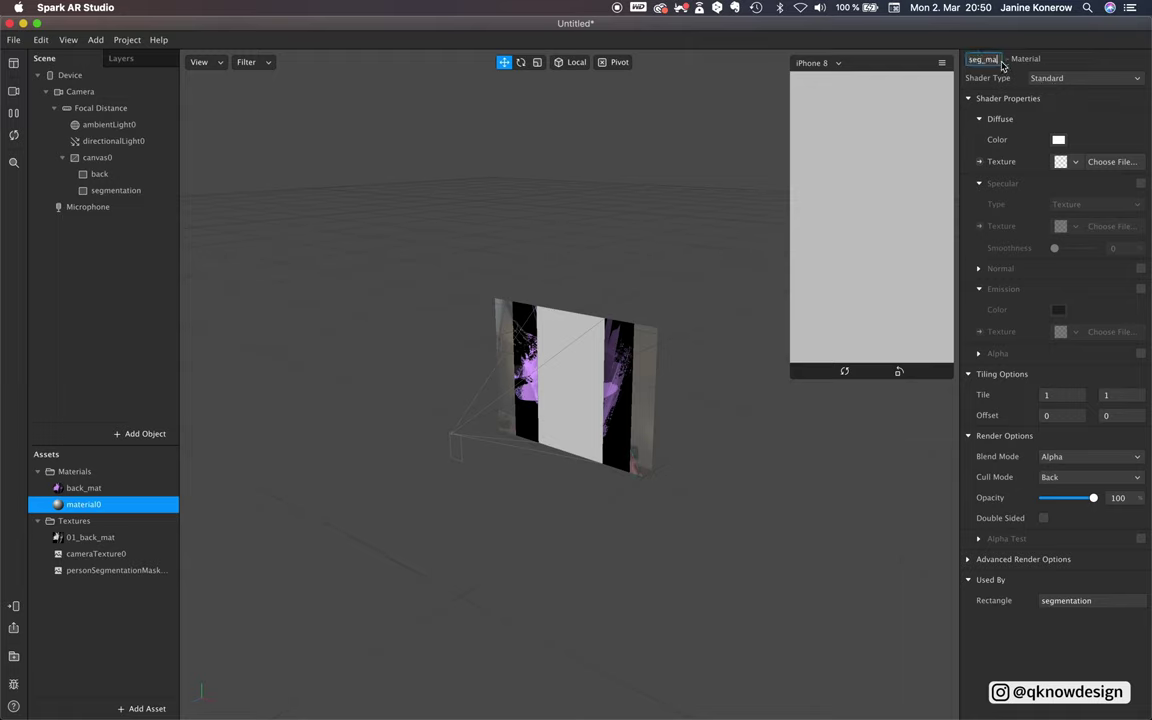
{"action": "type", "text": "t"}
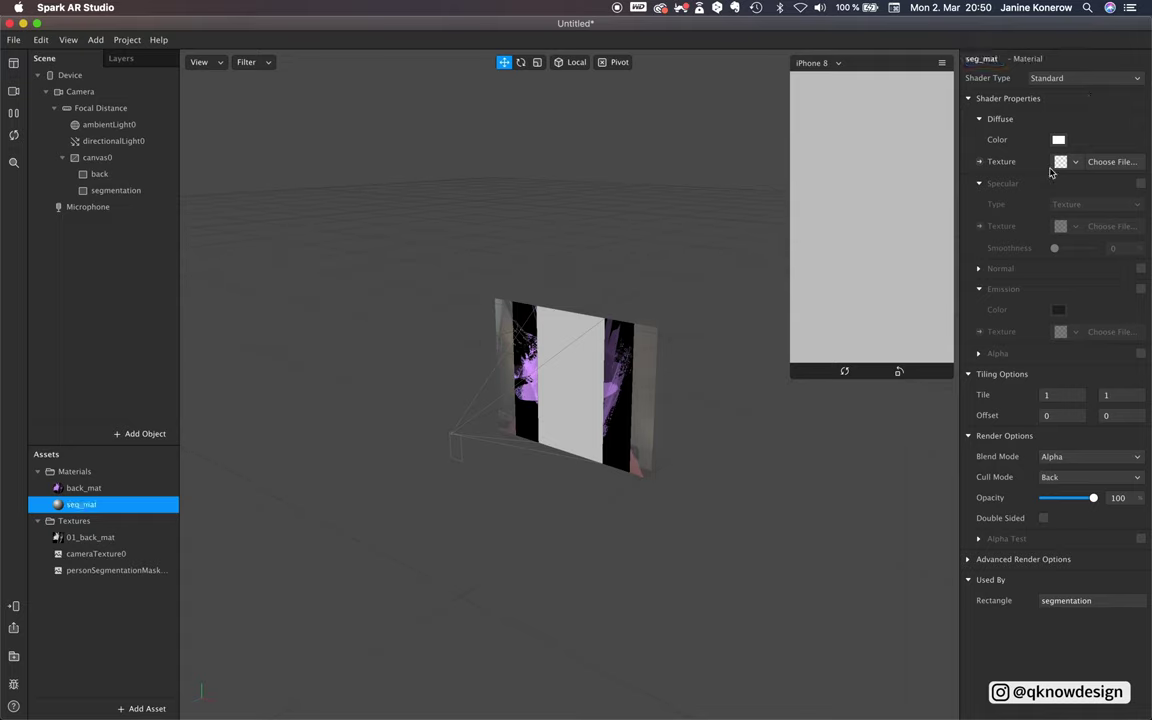
{"action": "left_click", "coordinate": [1081, 165]}
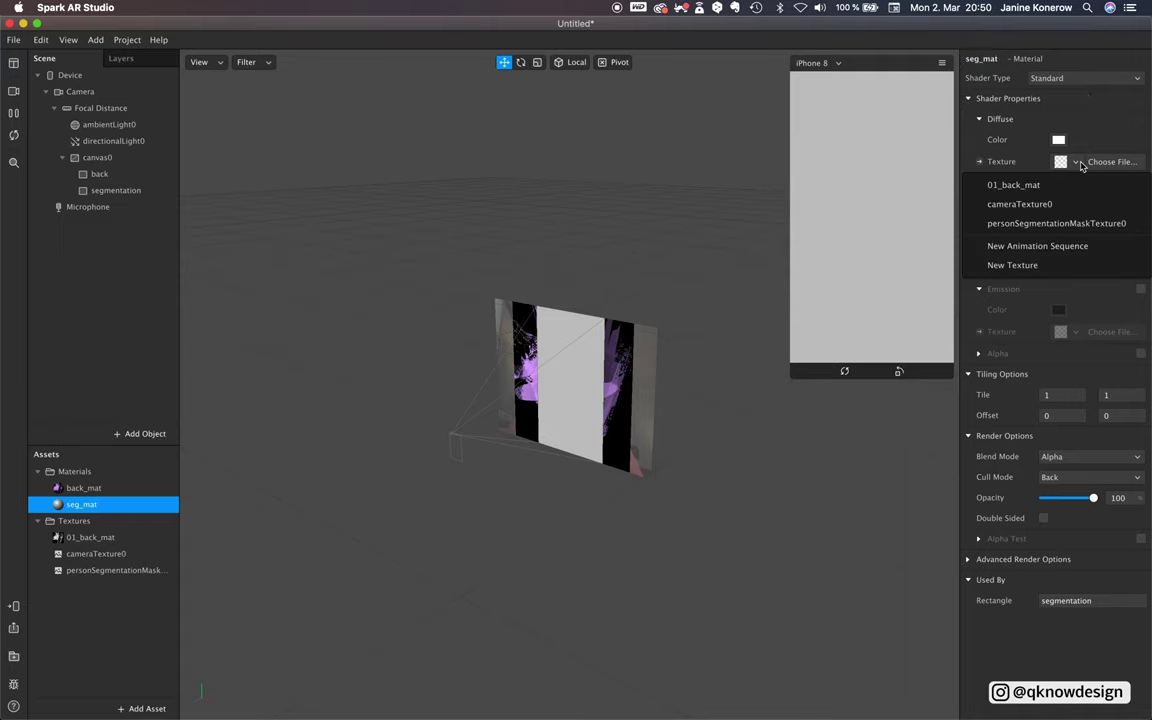
{"action": "left_click", "coordinate": [1050, 206]}
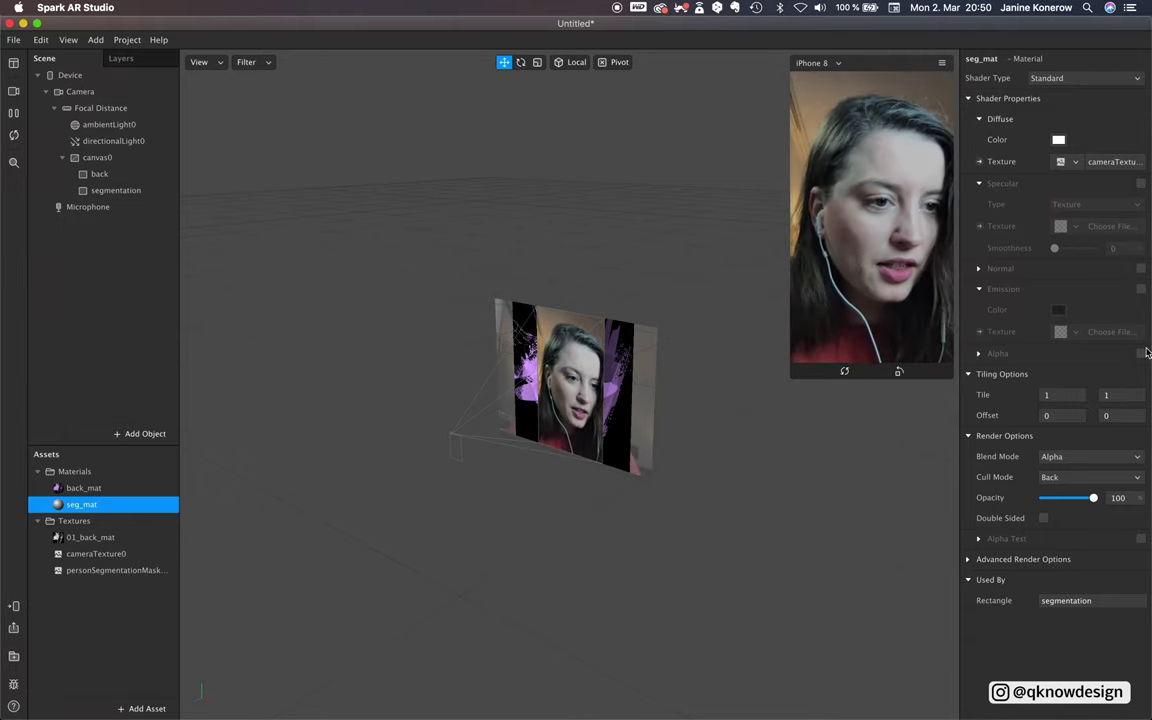
{"action": "left_click", "coordinate": [1141, 353]}
{"action": "left_click", "coordinate": [1075, 396]}
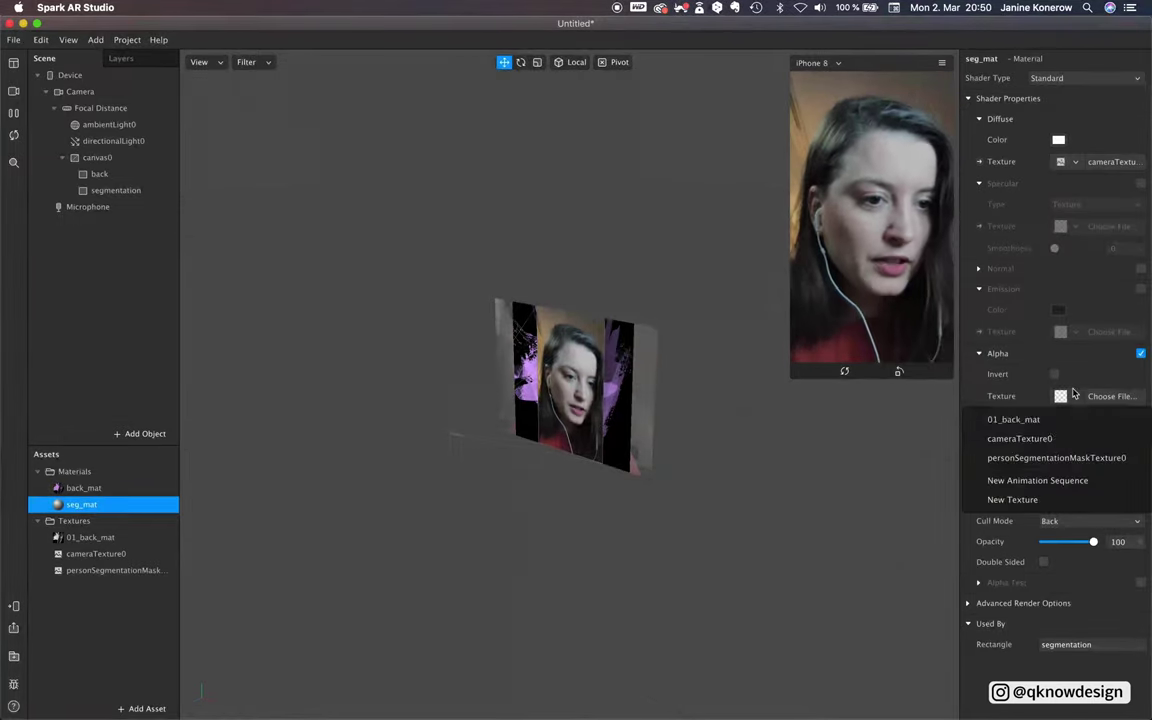
{"action": "left_click", "coordinate": [1045, 460]}
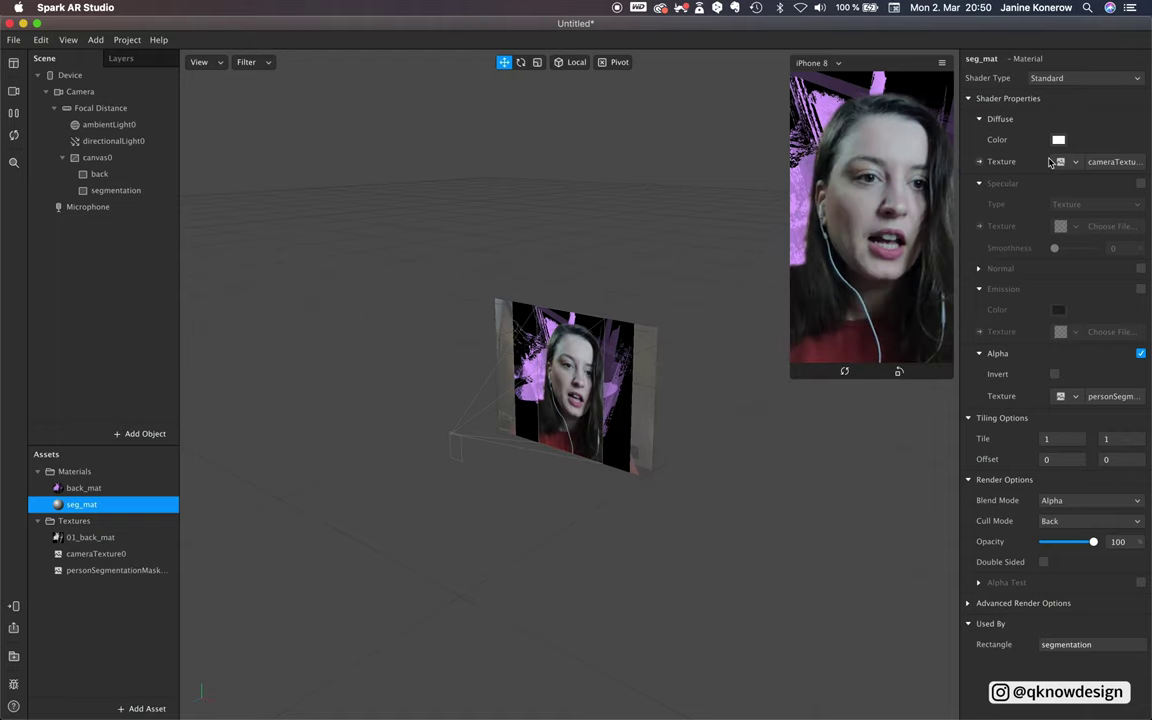
{"action": "left_click", "coordinate": [1059, 140]}
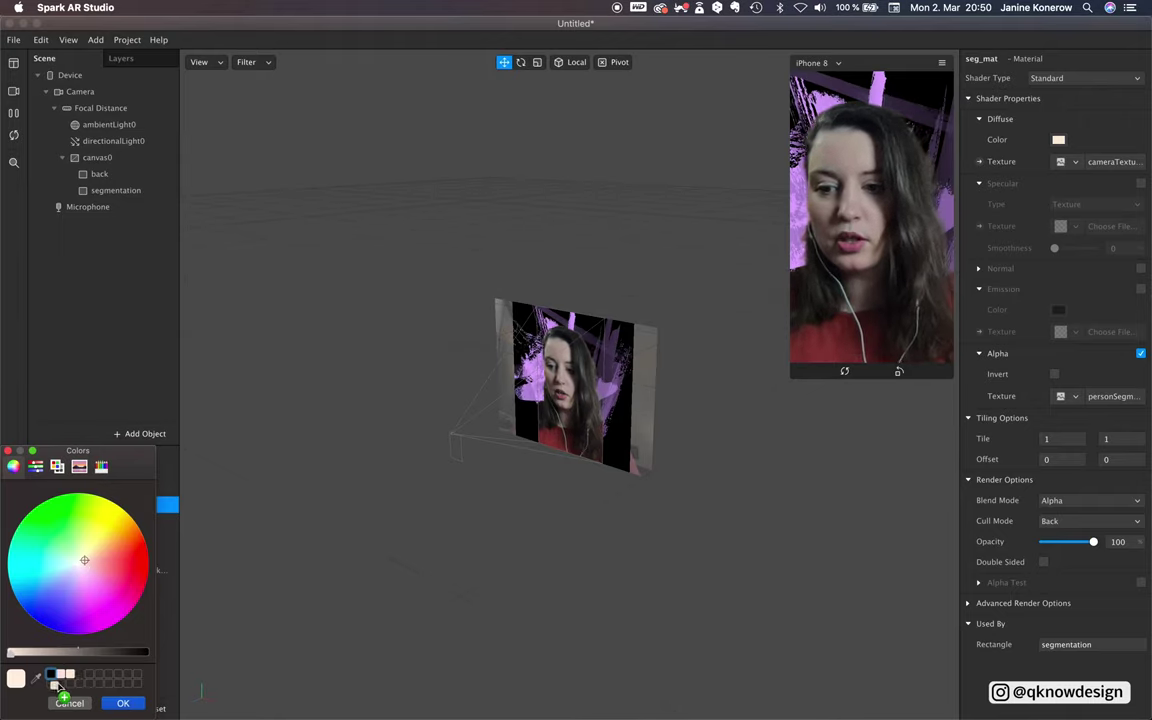
Save seg_mat's pale tint to the Colors palette and confirm it.
{"action": "left_click_drag", "start_coordinate": [64, 679], "coordinate": [84, 679]}
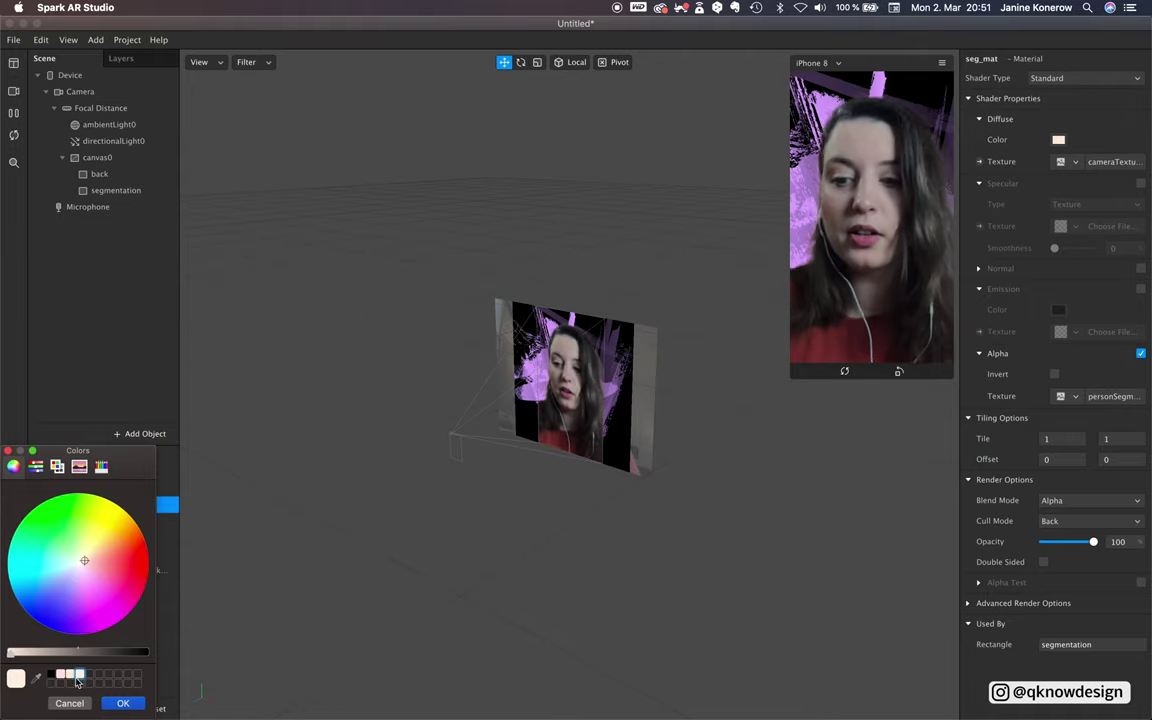
{"action": "left_click", "coordinate": [123, 704]}
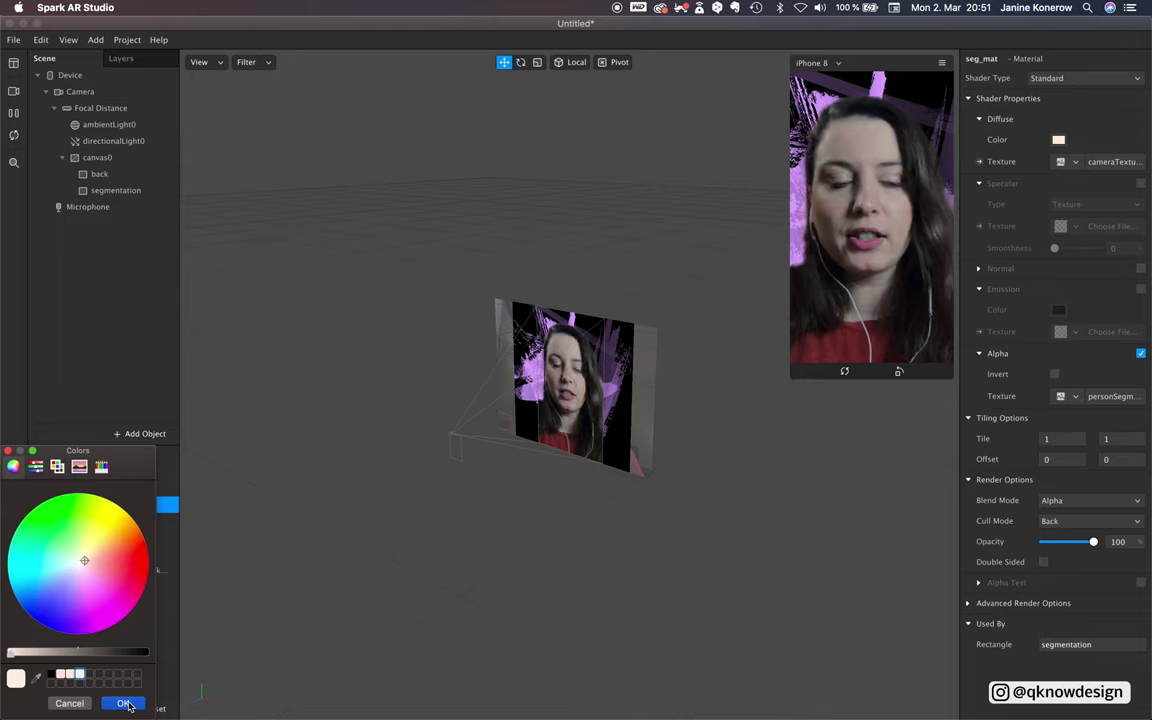
{"action": "left_click", "coordinate": [124, 703]}
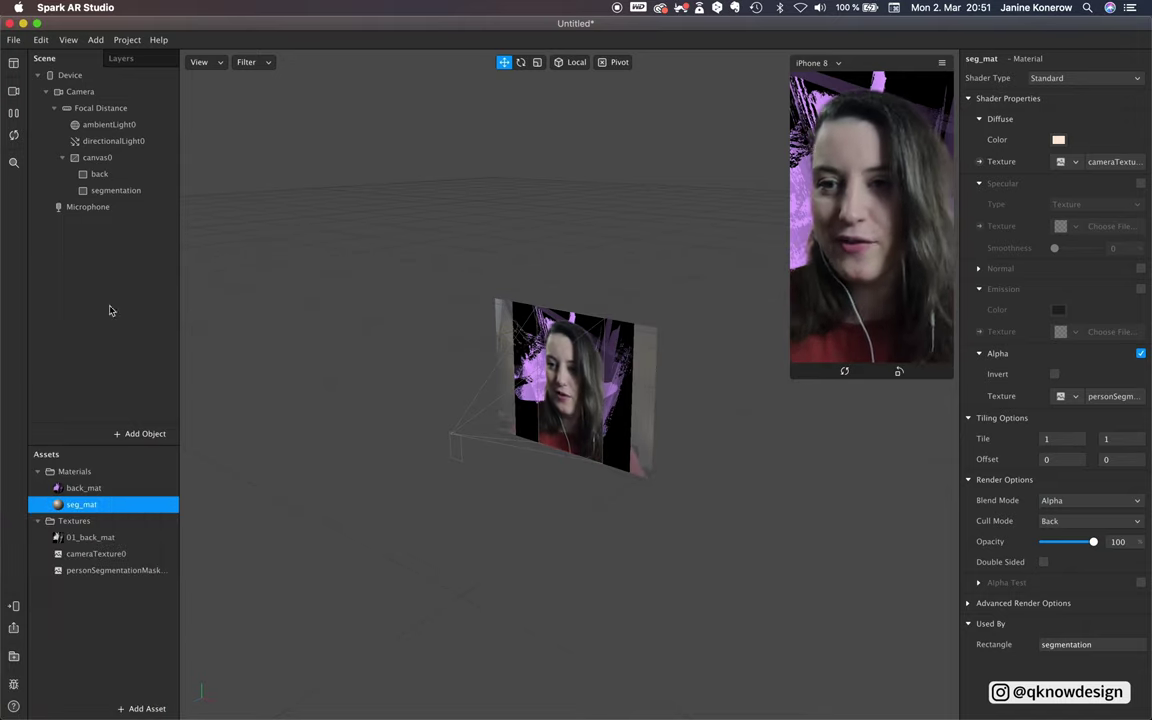
Add a third rectangle inside canvas0.
{"action": "left_click", "coordinate": [97, 157]}
{"action": "left_click", "coordinate": [140, 438]}
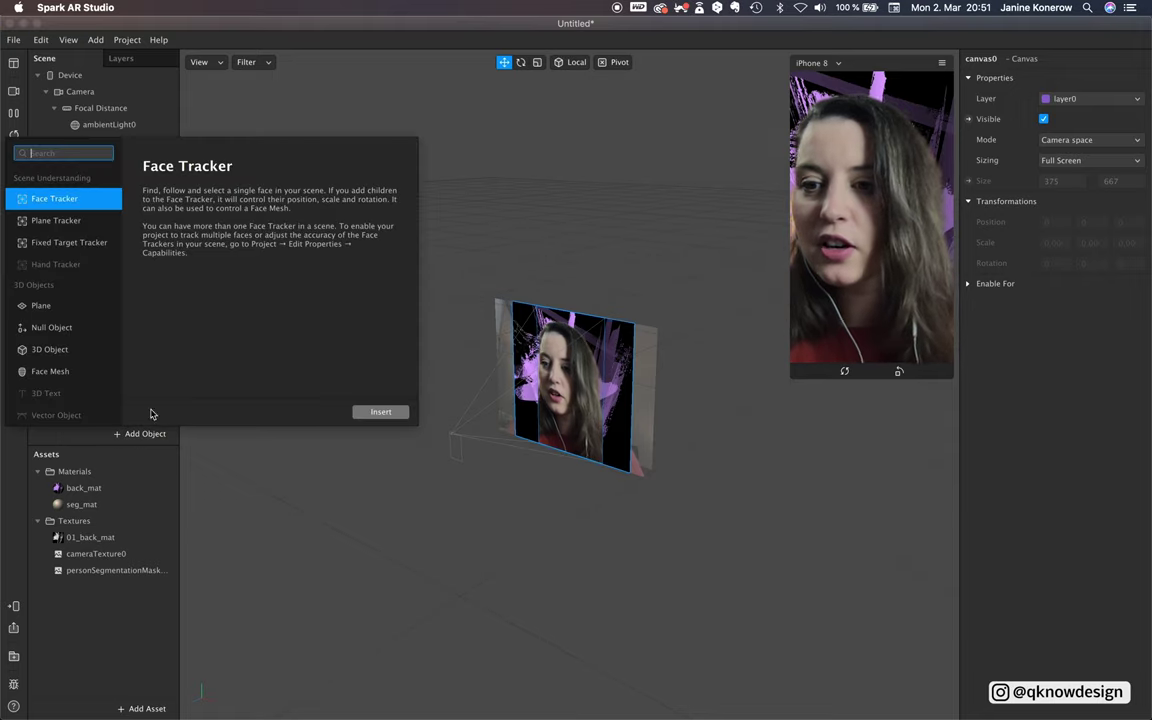
{"action": "scroll", "coordinate": [60, 320], "scroll_direction": "down", "scroll_amount": 2}
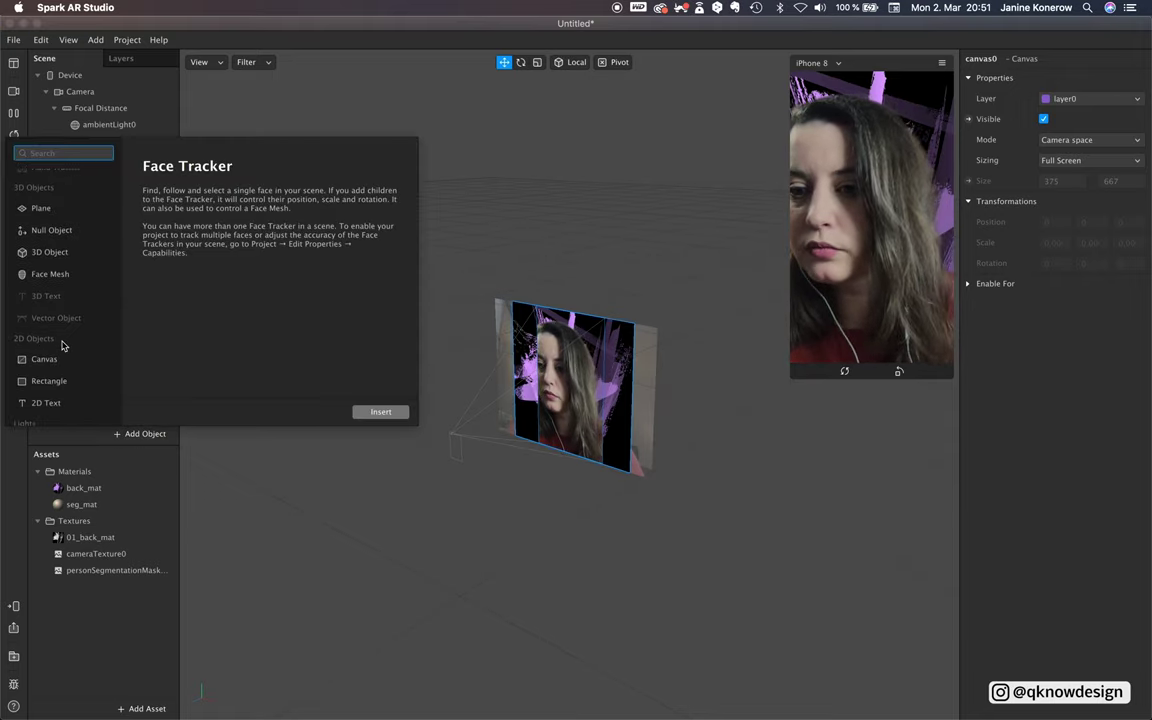
{"action": "left_click", "coordinate": [49, 398]}
{"action": "left_click", "coordinate": [381, 411]}
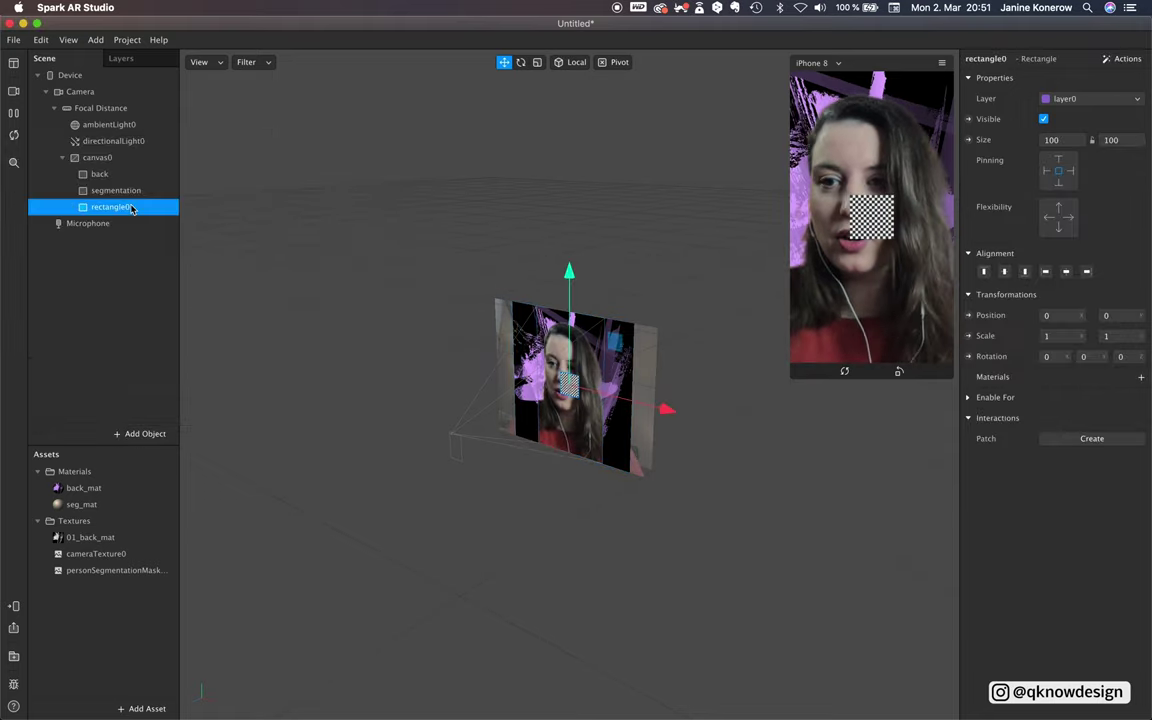
Size the rectangle to Fill Height with width 667.
{"action": "left_click", "coordinate": [1113, 140]}
{"action": "left_click", "coordinate": [1122, 165]}
{"action": "left_click", "coordinate": [1113, 140]}
{"action": "left_click", "coordinate": [1124, 157]}
{"action": "left_click", "coordinate": [1077, 140]}
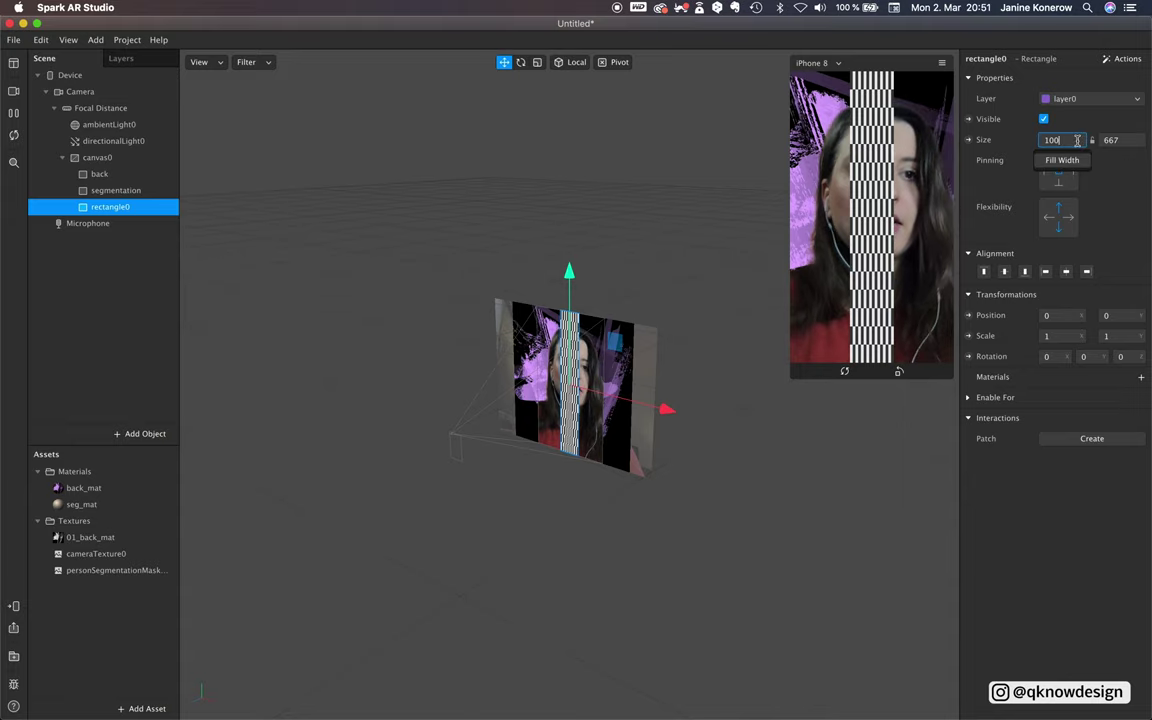
{"action": "type", "text": "667"}
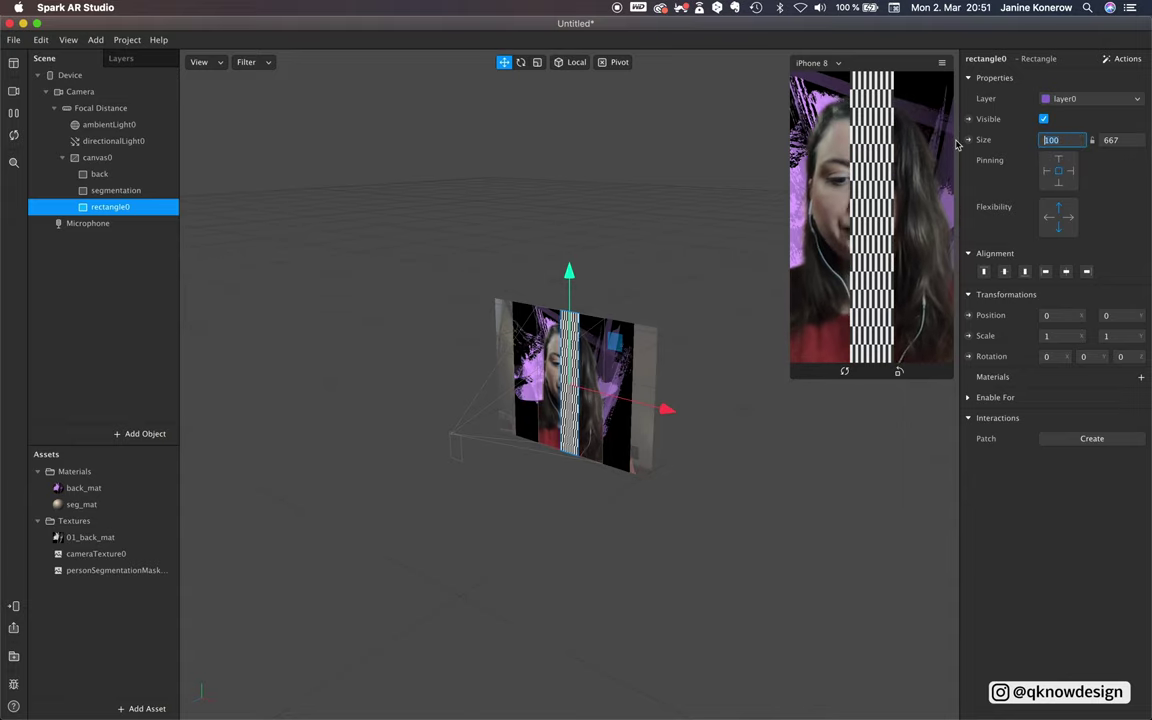
{"action": "left_click", "coordinate": [1120, 140]}
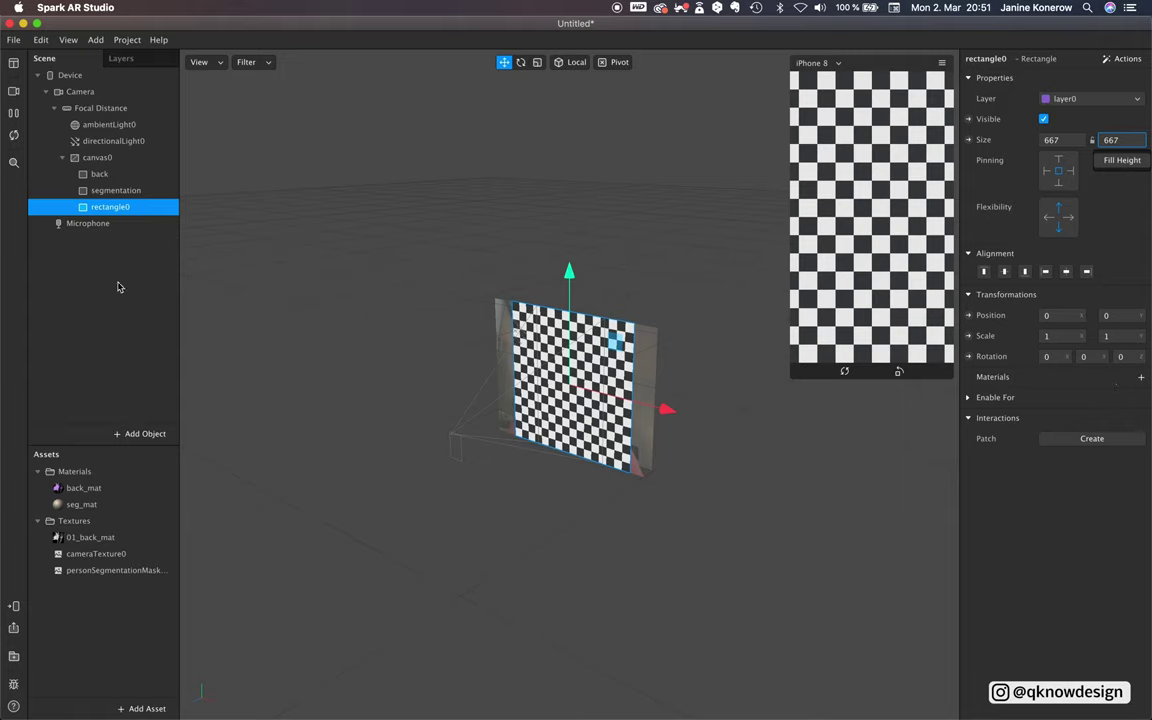
Rename the rectangle to 'front'.
{"action": "left_click", "coordinate": [115, 193]}
{"action": "double_click", "coordinate": [118, 208]}
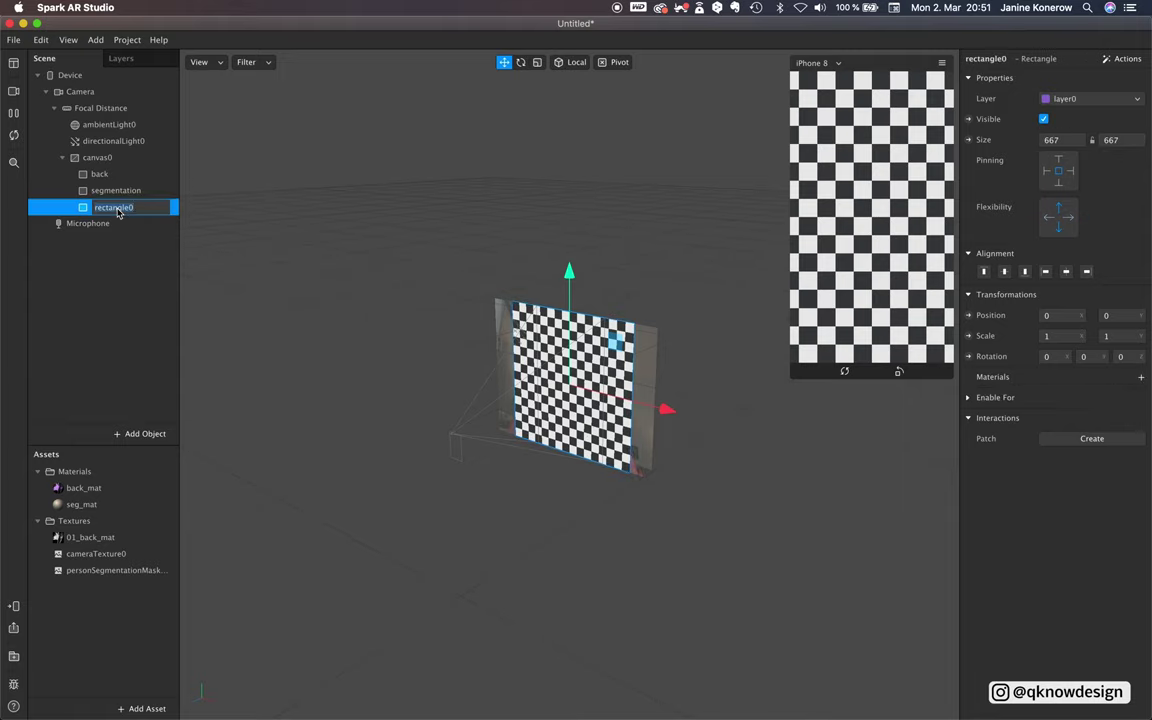
{"action": "type", "text": "freontz"}
{"action": "key", "text": "Return"}
{"action": "double_click", "coordinate": [113, 212]}
{"action": "key", "text": "Return"}
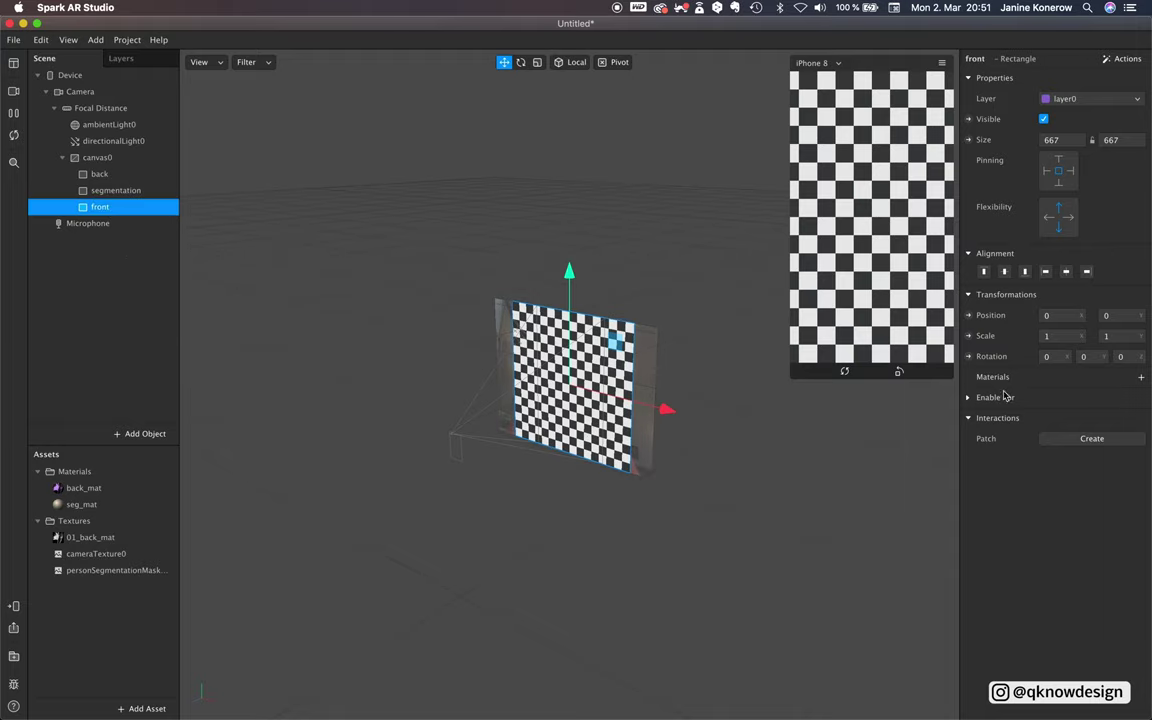
Create the front_mat material with 02_front_mat.png as its diffuse texture.
{"action": "left_click", "coordinate": [1143, 380]}
{"action": "left_click", "coordinate": [1101, 447]}
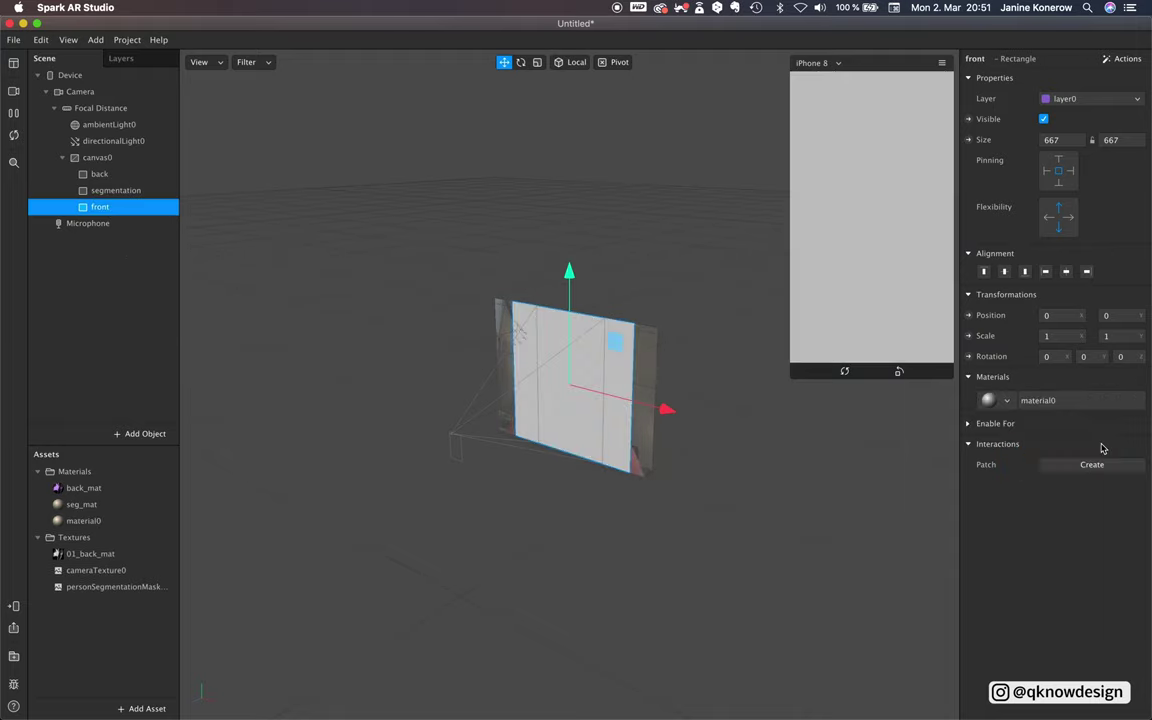
{"action": "left_click", "coordinate": [1038, 400]}
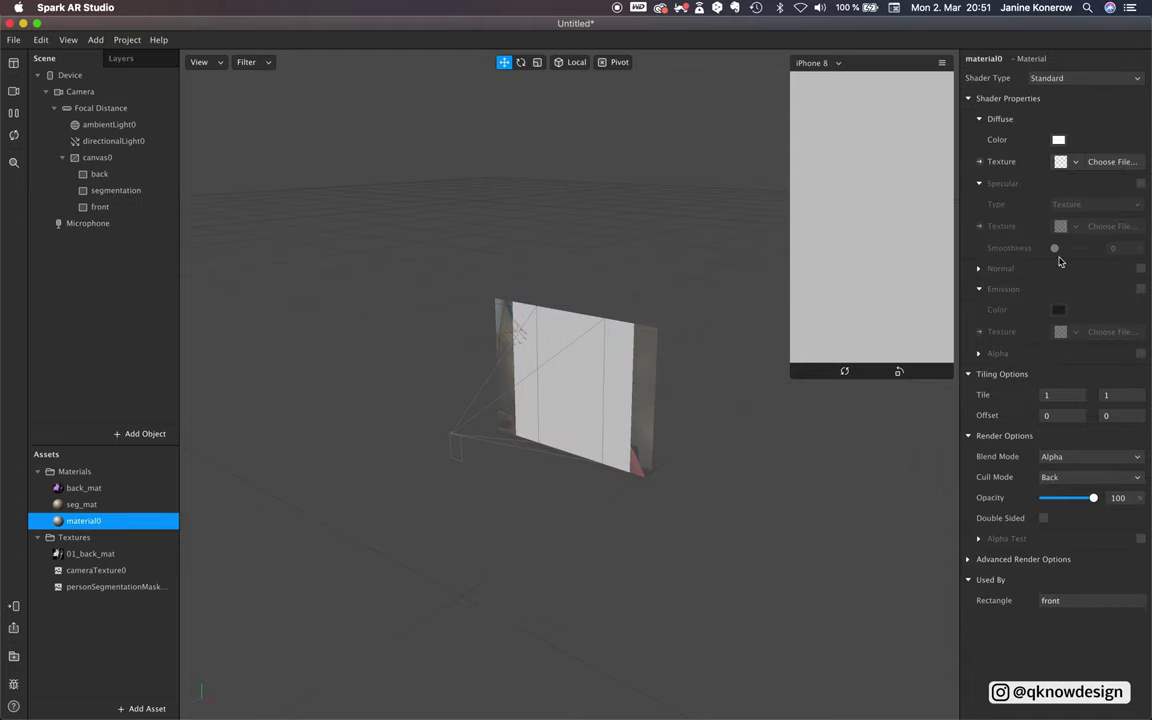
{"action": "double_click", "coordinate": [986, 60]}
{"action": "type", "text": "fron"}
{"action": "type", "text": "t_mat"}
{"action": "left_click", "coordinate": [1075, 162]}
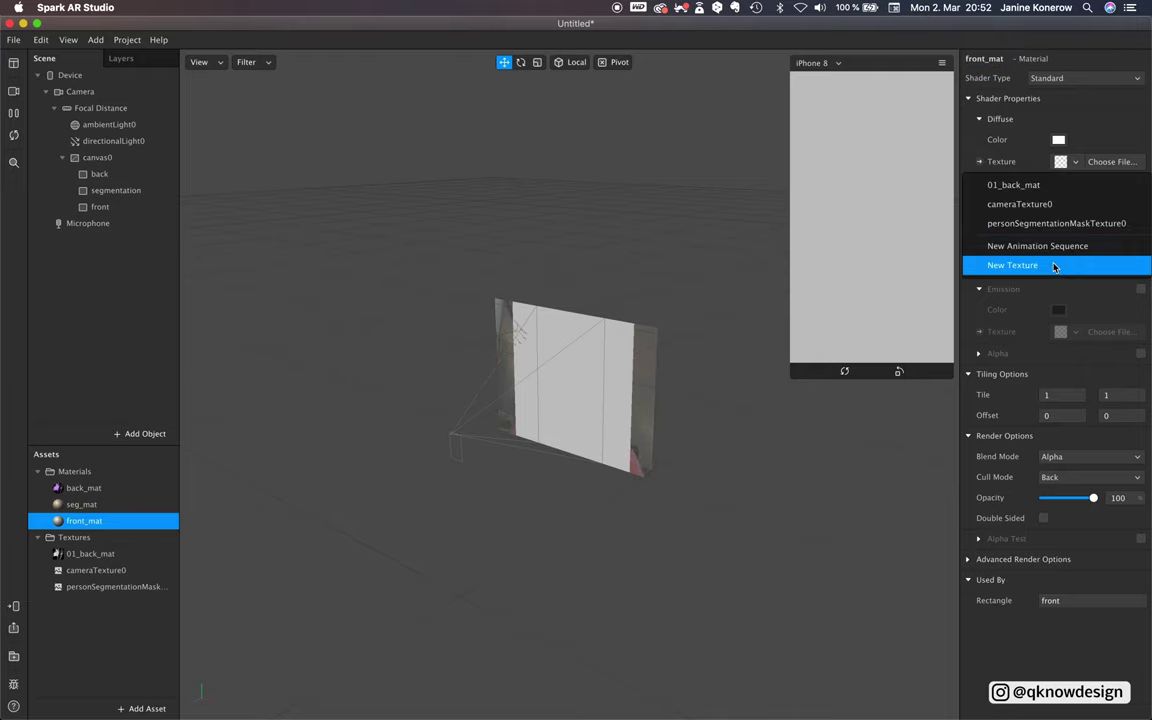
{"action": "left_click", "coordinate": [1054, 266]}
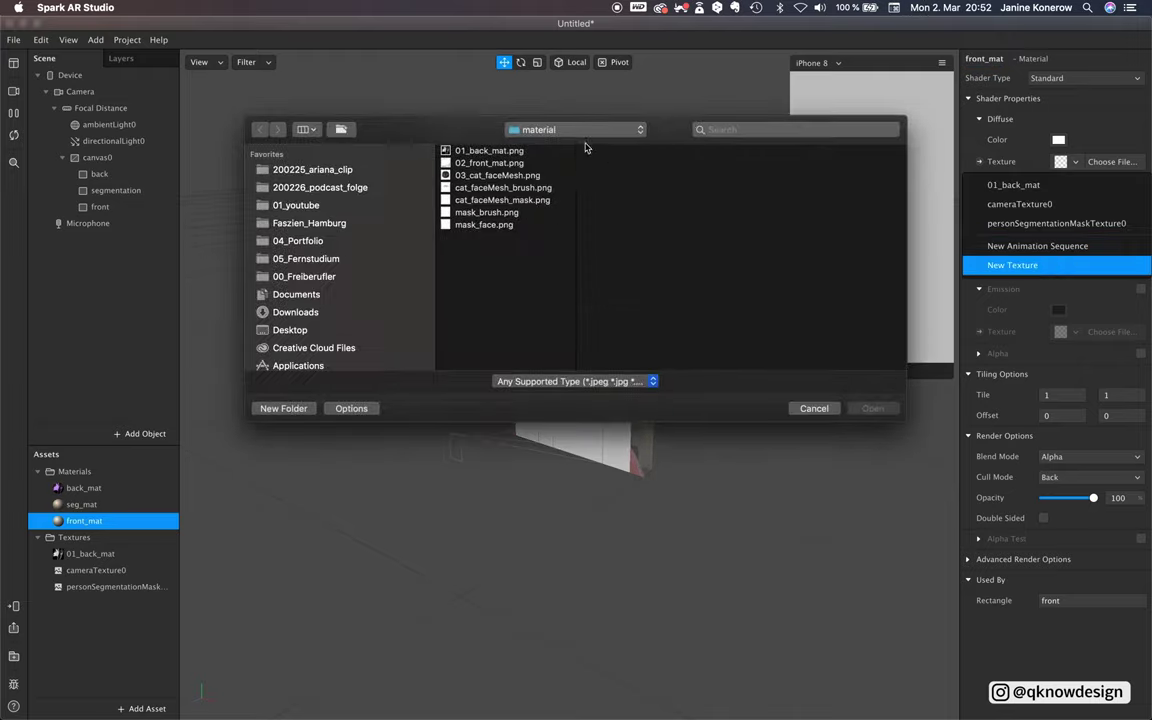
{"action": "left_click", "coordinate": [489, 163]}
{"action": "left_click", "coordinate": [870, 408]}
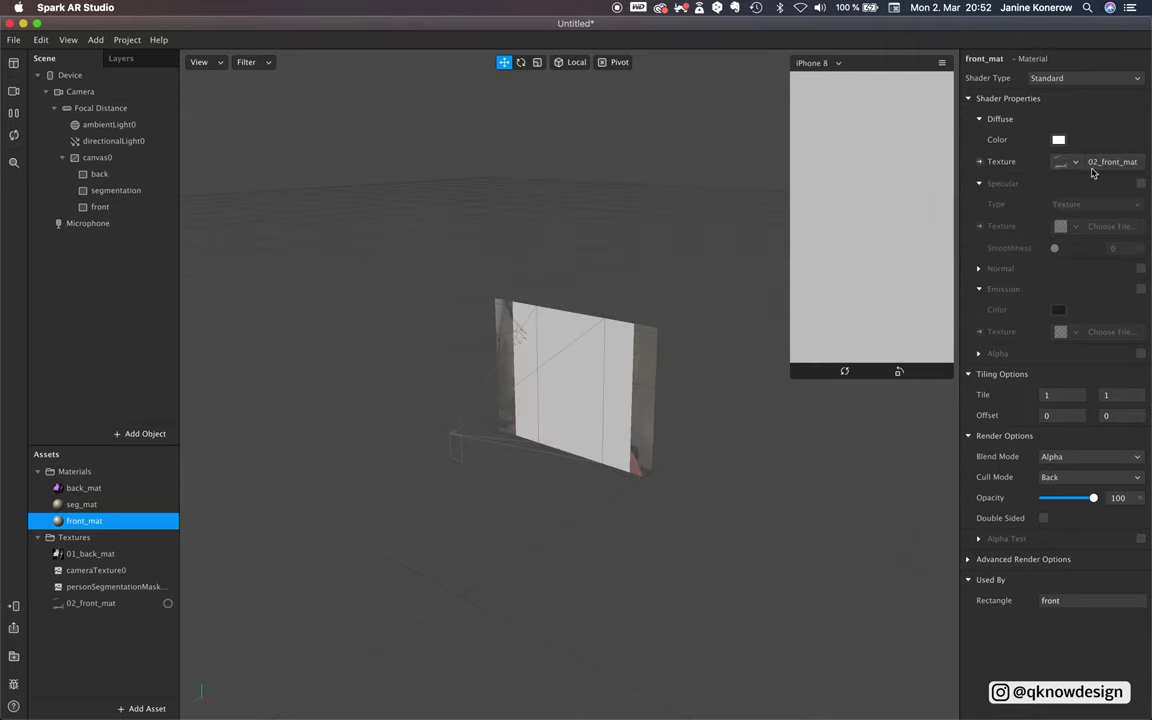
Tint front_mat with back_mat's lavender and switch it to the Flat shader.
{"action": "left_click", "coordinate": [84, 487]}
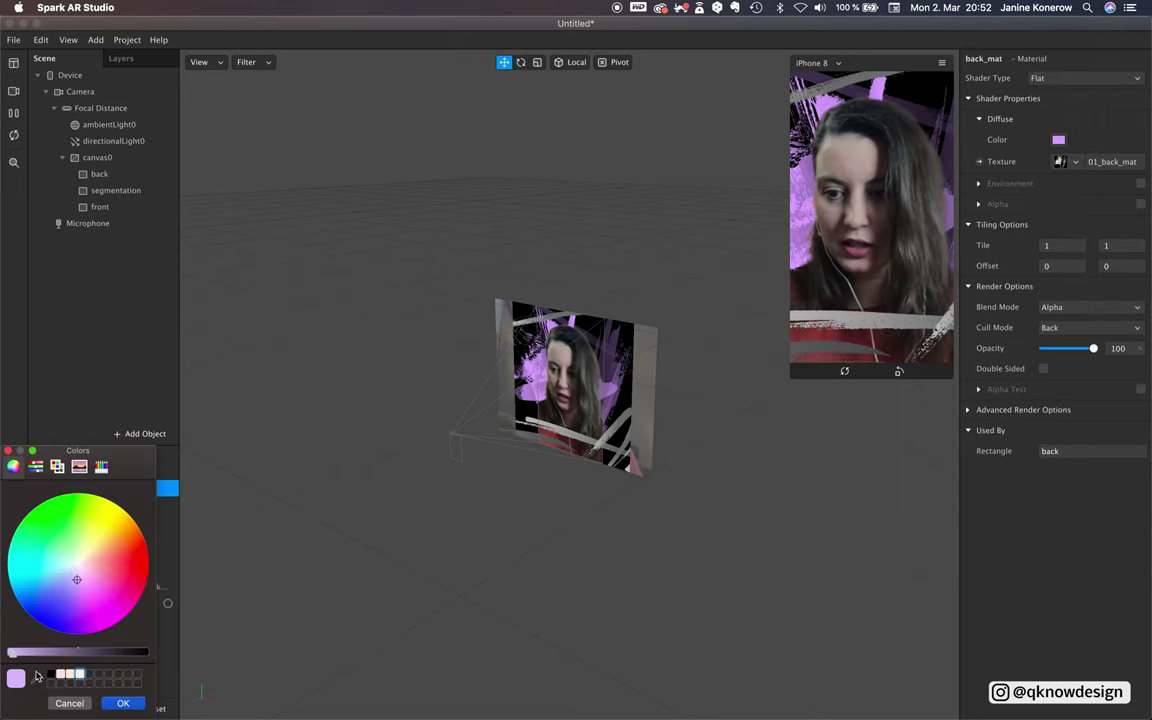
{"action": "left_click_drag", "start_coordinate": [17, 681], "coordinate": [90, 682]}
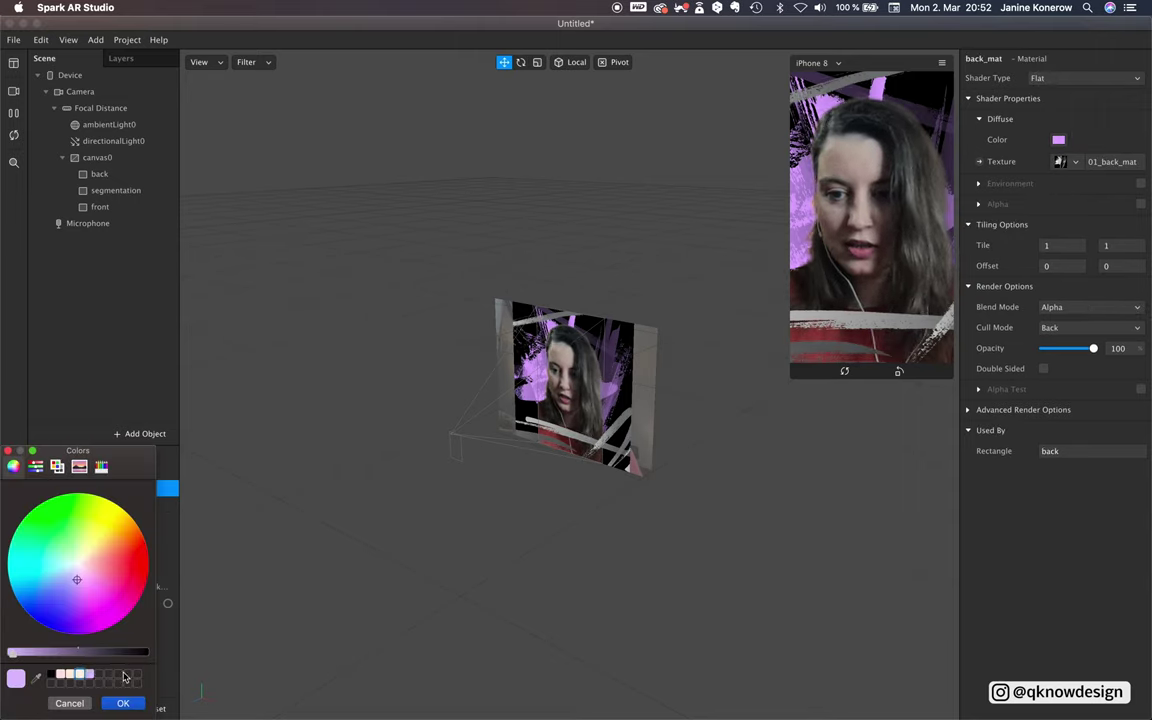
{"action": "left_click", "coordinate": [123, 703]}
{"action": "left_click", "coordinate": [84, 521]}
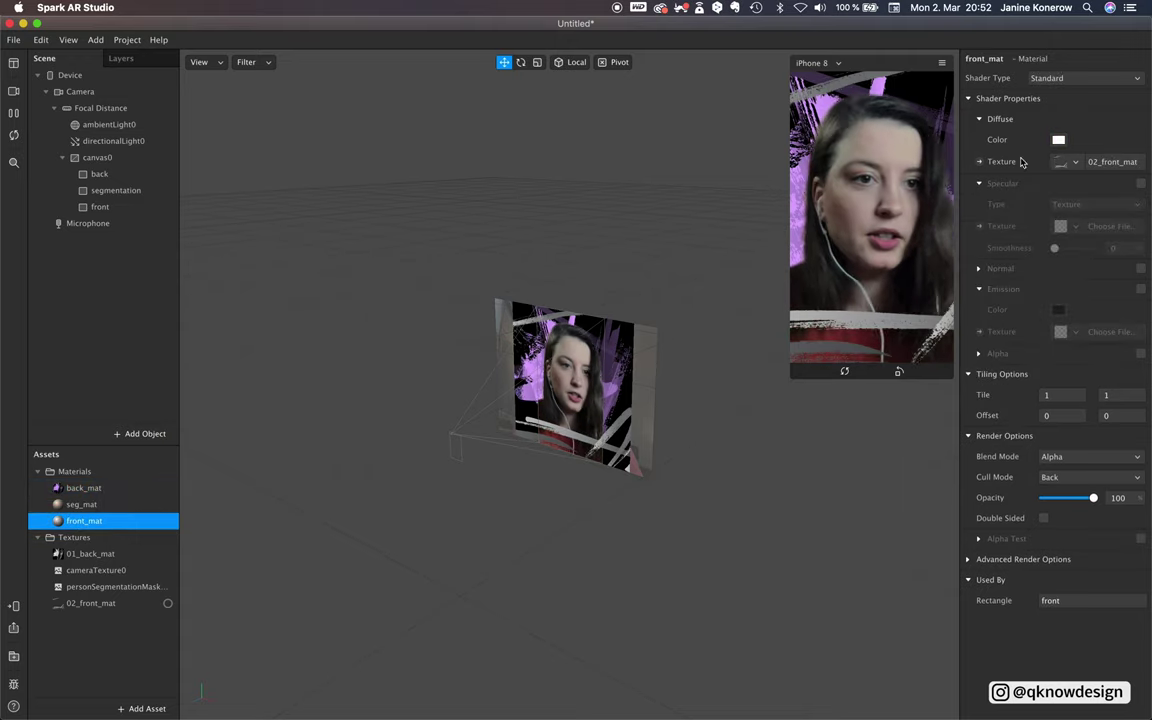
{"action": "left_click", "coordinate": [1058, 139]}
{"action": "left_click", "coordinate": [90, 676]}
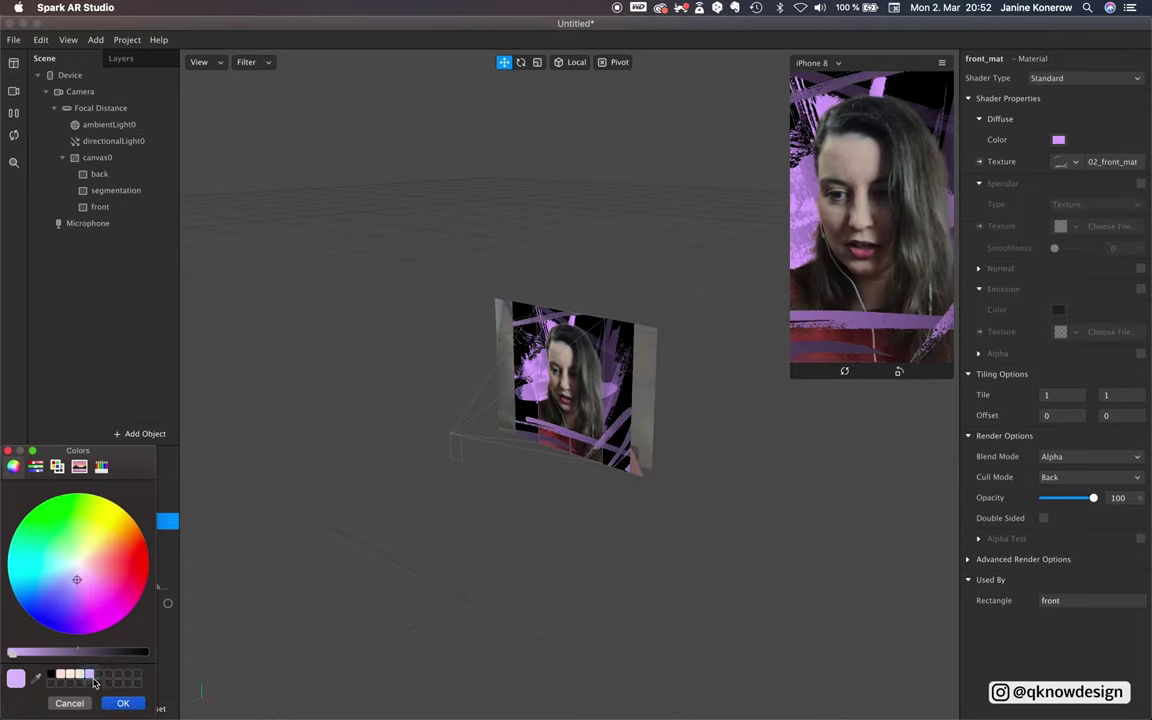
{"action": "left_click", "coordinate": [123, 703]}
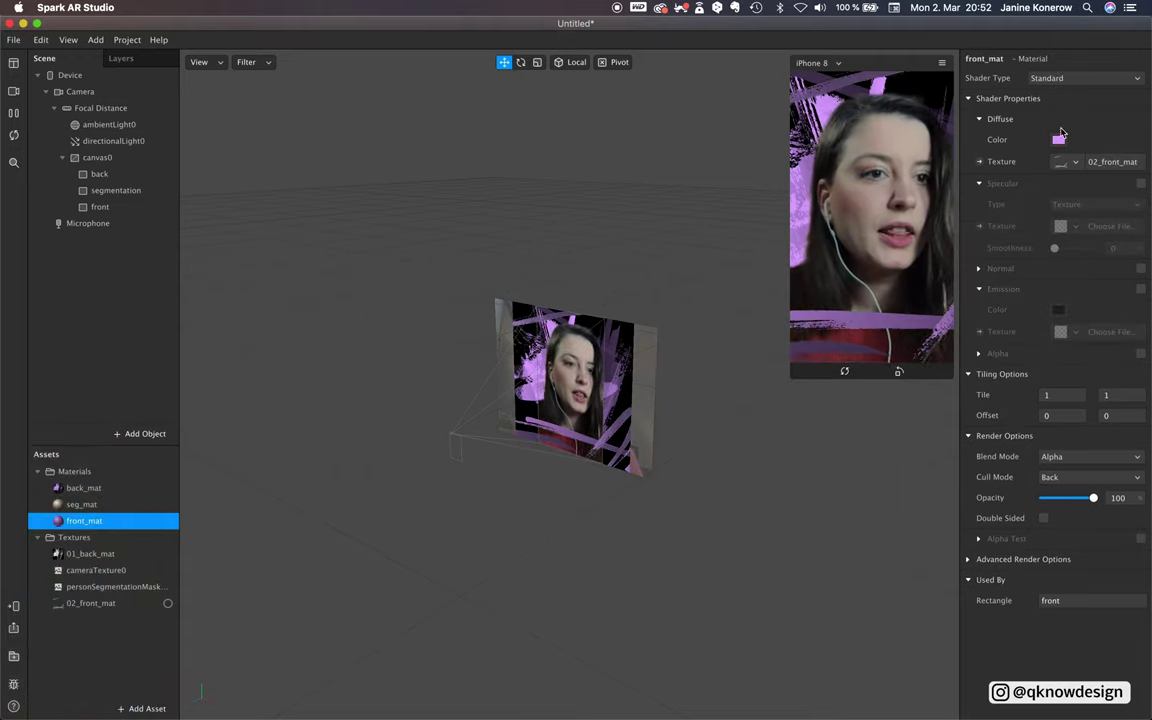
{"action": "left_click", "coordinate": [1067, 80]}
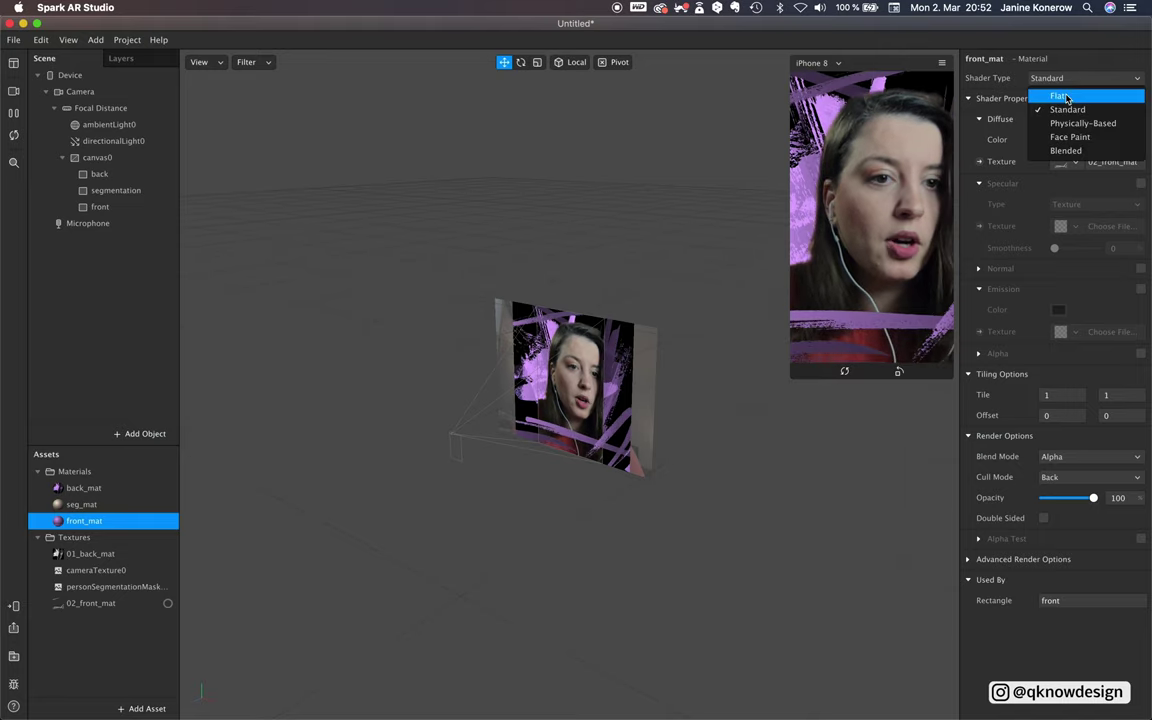
{"action": "left_click", "coordinate": [1067, 96]}
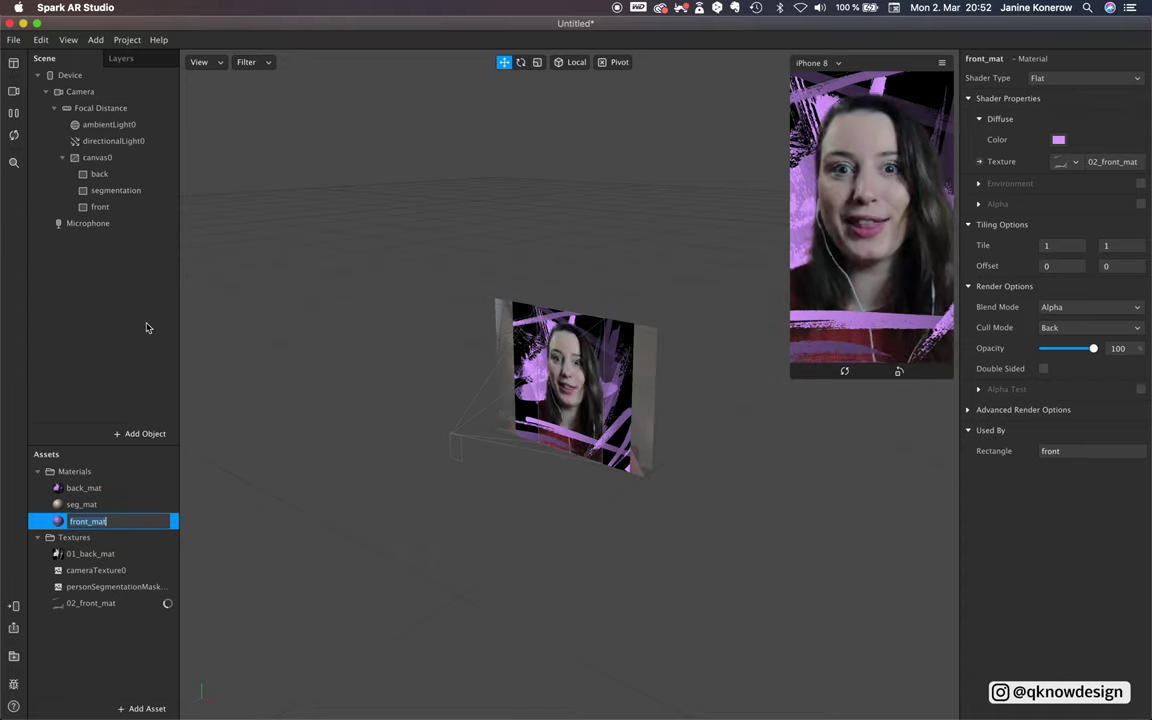
Insert a face mesh and name it cat_mask.
{"action": "left_click", "coordinate": [152, 433]}
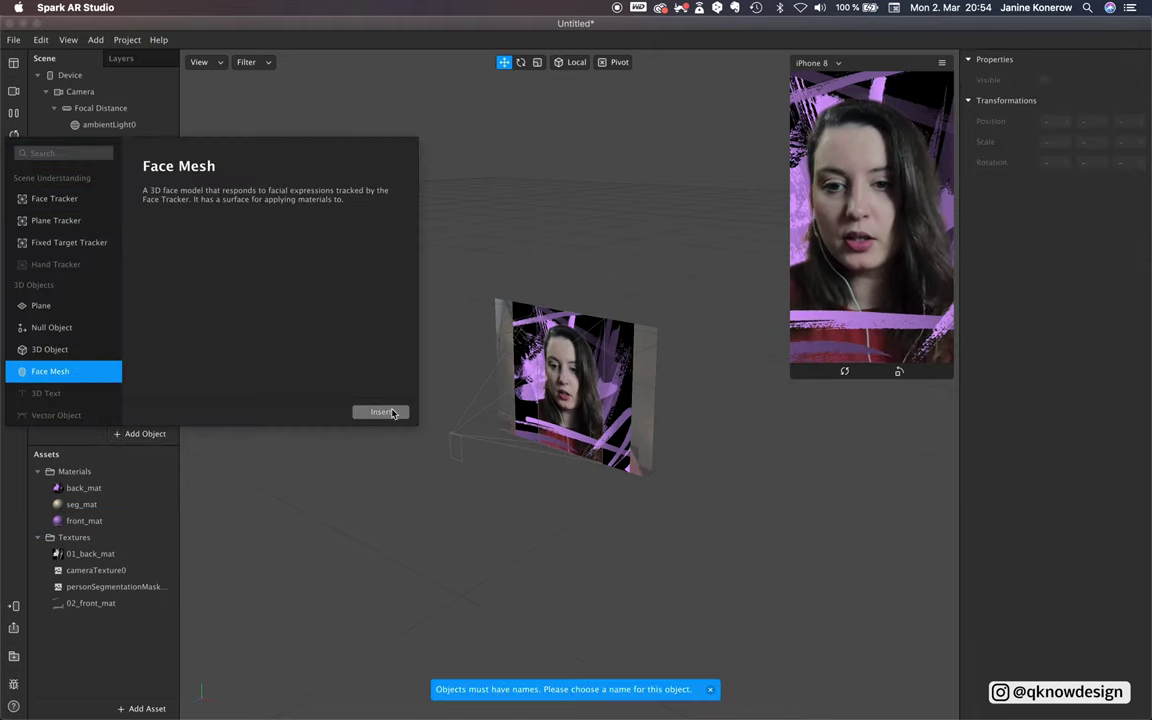
{"action": "left_click", "coordinate": [390, 412]}
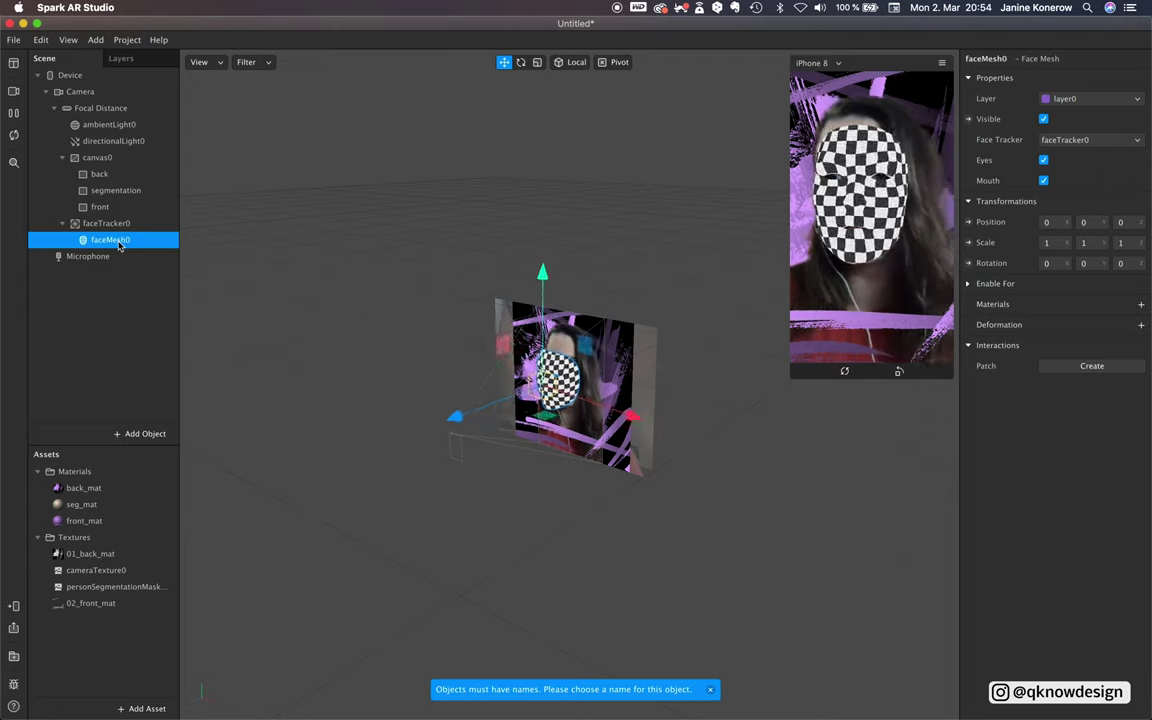
{"action": "double_click", "coordinate": [117, 242]}
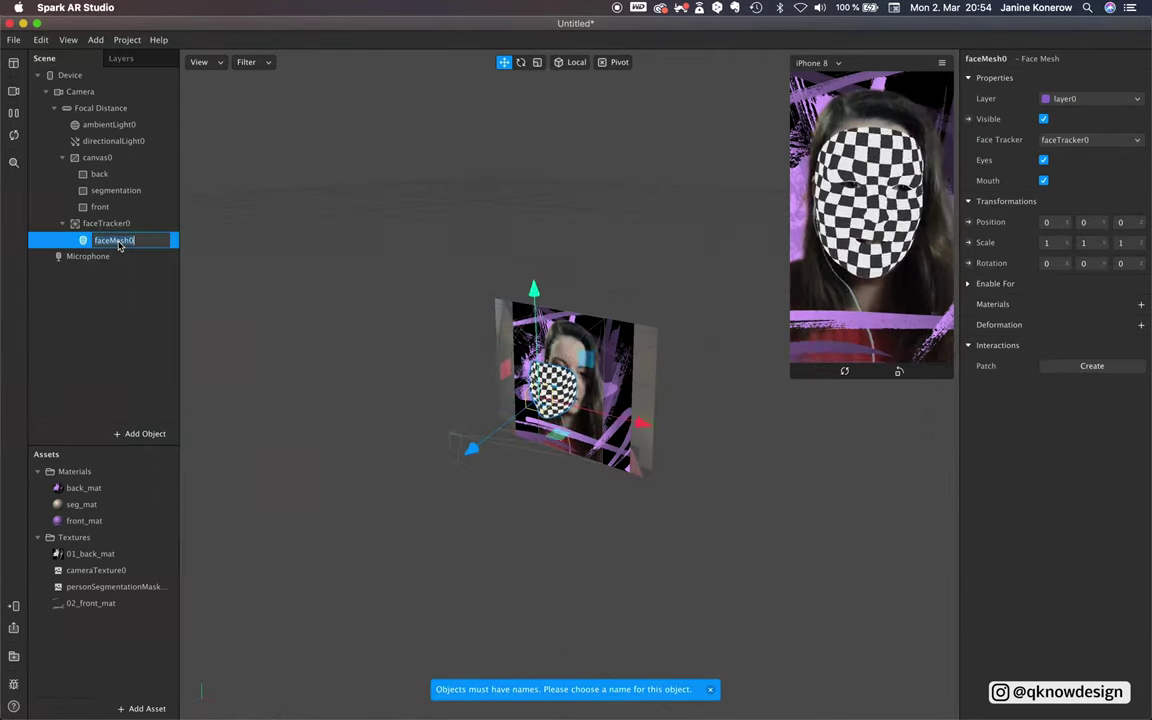
{"action": "type", "text": "d"}
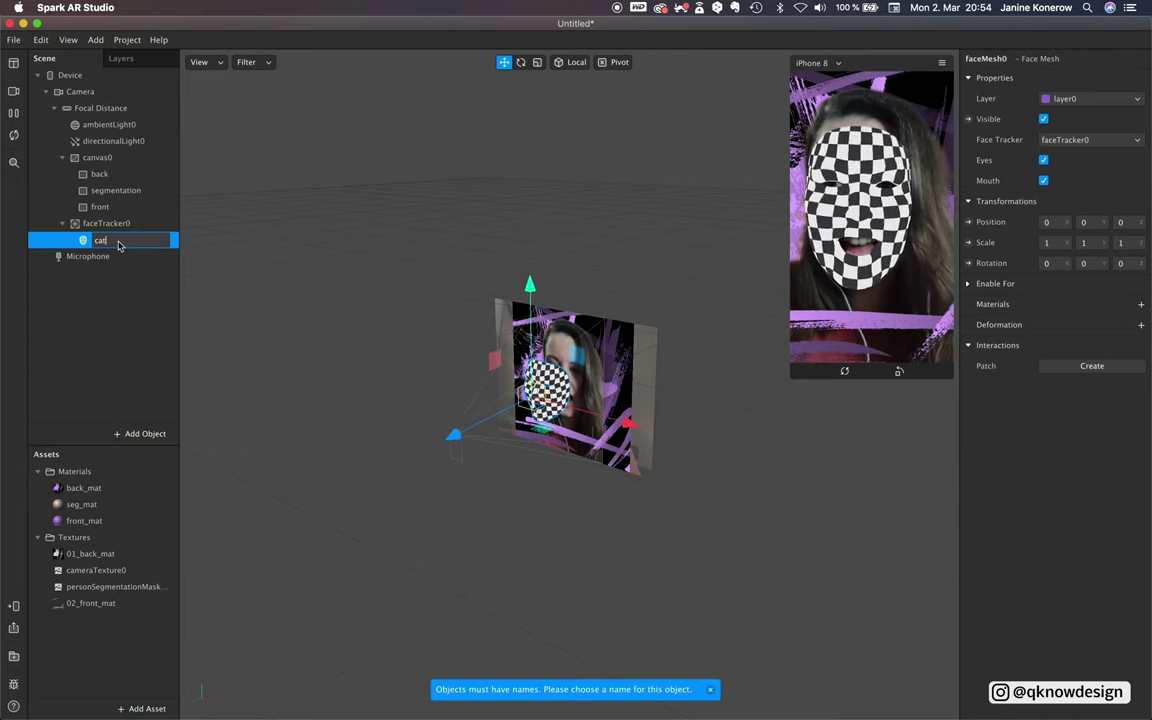
{"action": "left_click", "coordinate": [125, 300]}
{"action": "left_click", "coordinate": [128, 242]}
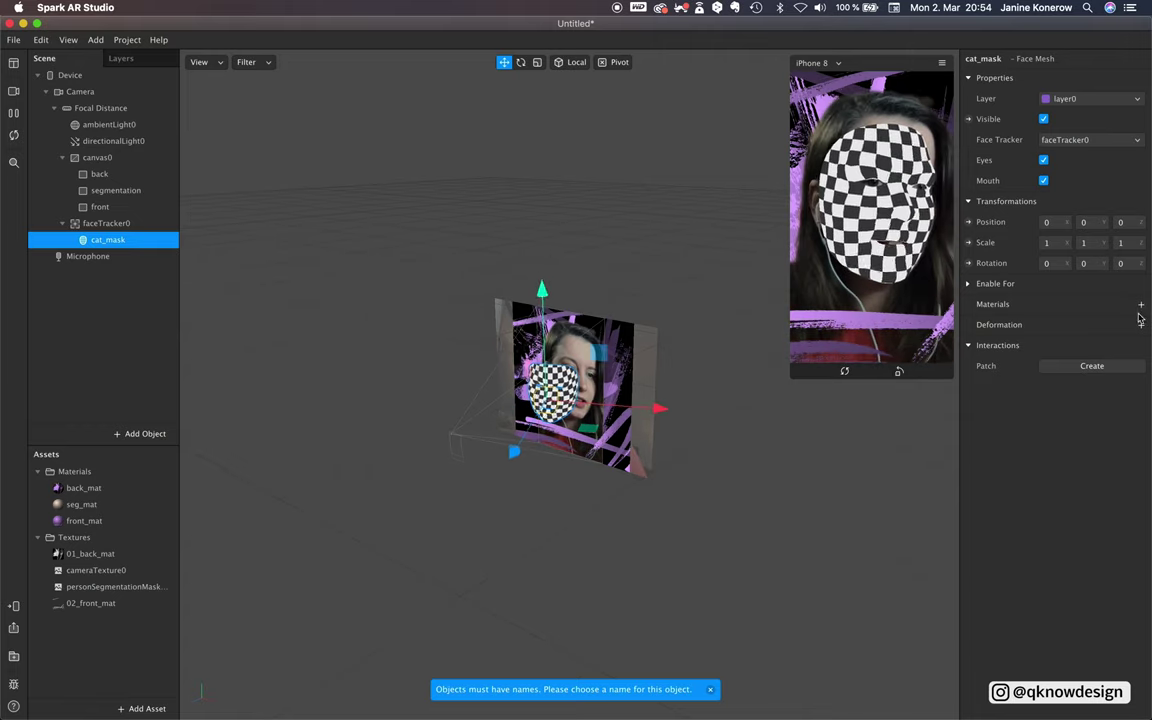
Give cat_mask a new material0 and begin renaming it.
{"action": "left_click", "coordinate": [1141, 304]}
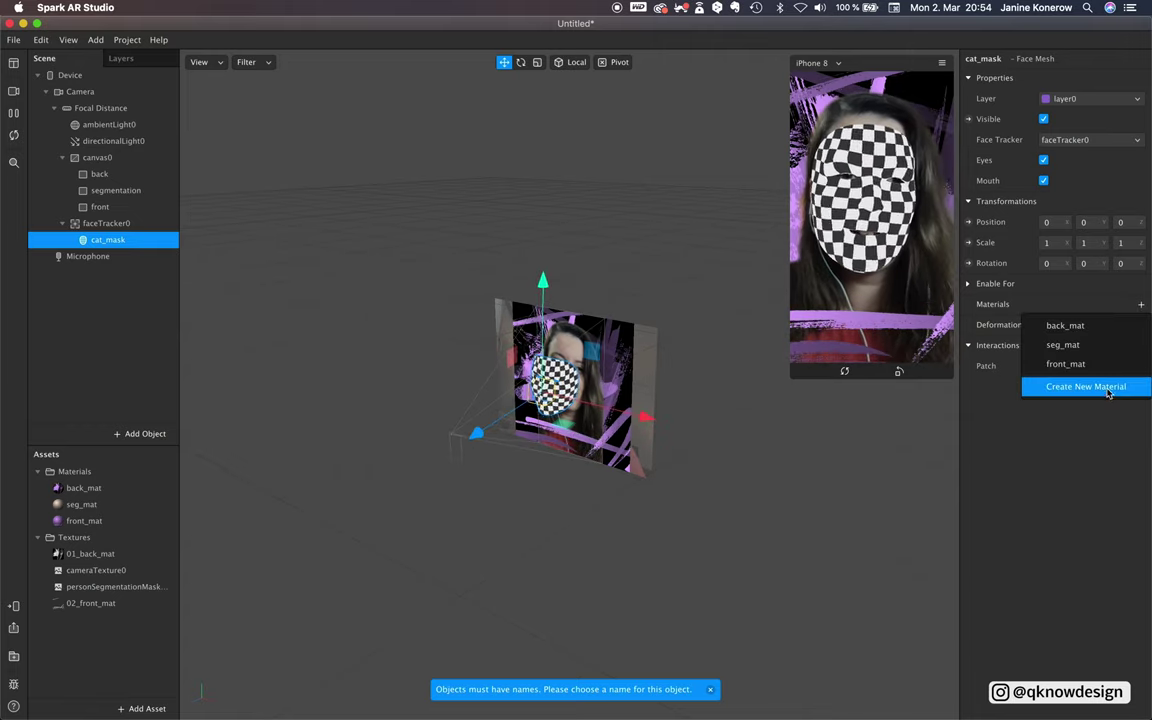
{"action": "left_click", "coordinate": [1030, 386]}
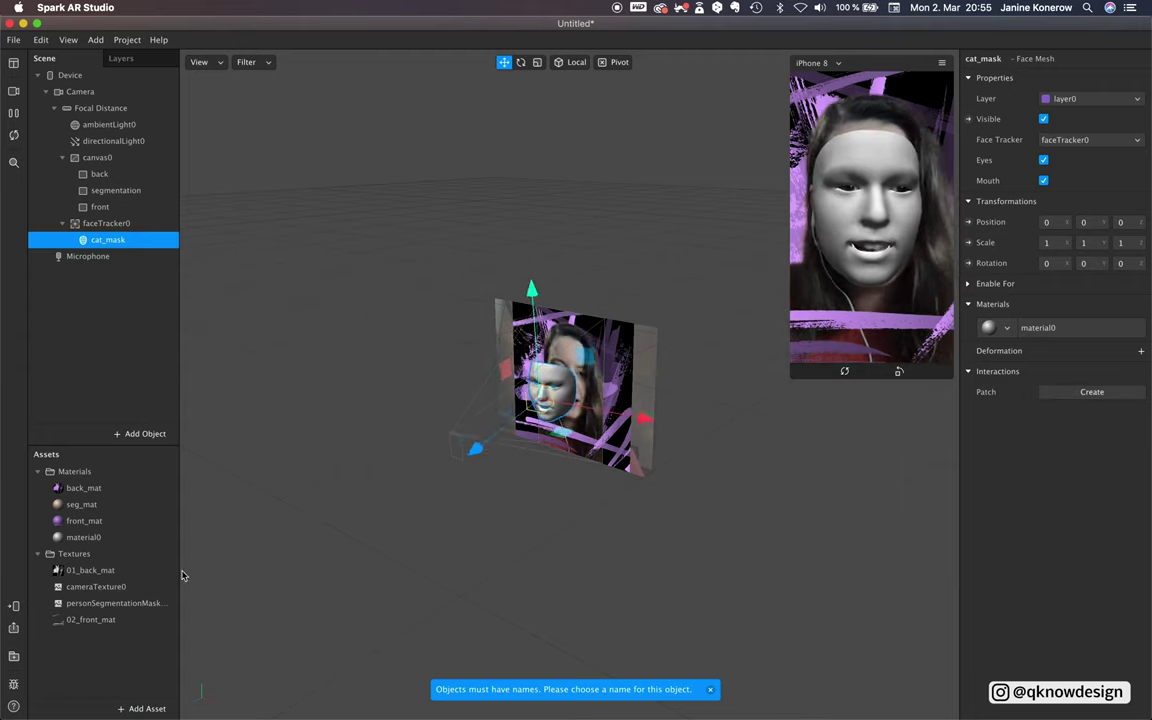
{"action": "left_click", "coordinate": [1045, 328]}
{"action": "double_click", "coordinate": [987, 60]}
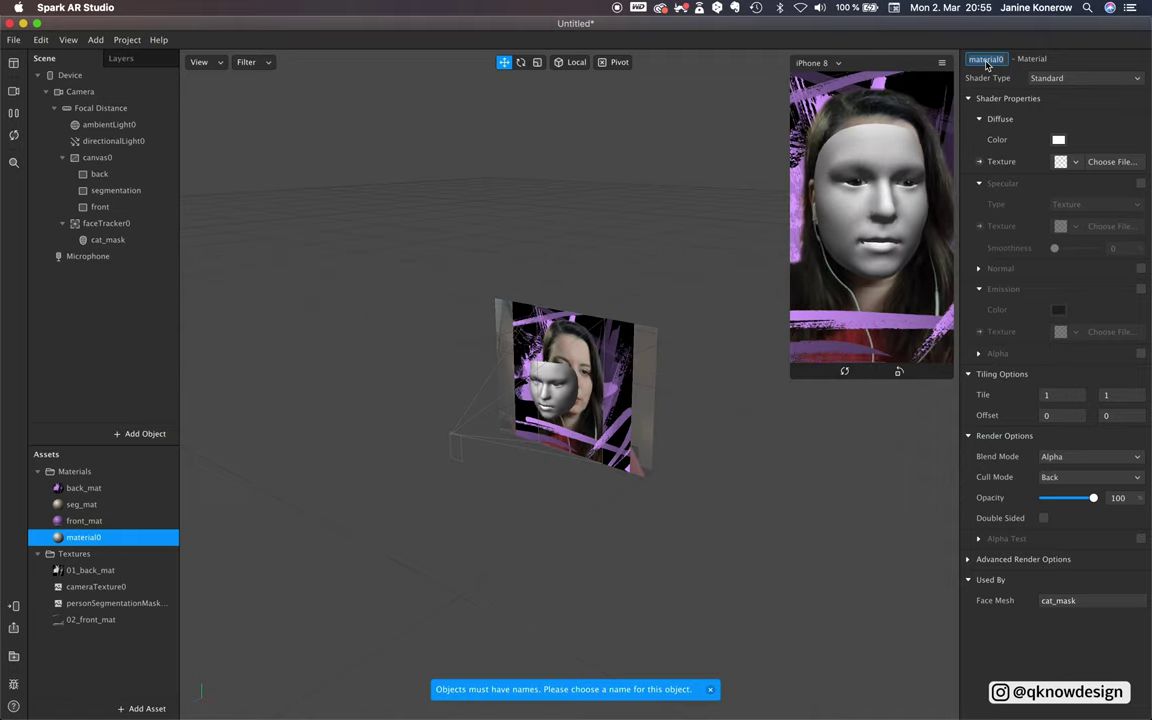
Name the face mesh material cat_mat.
{"action": "type", "text": "ma"}
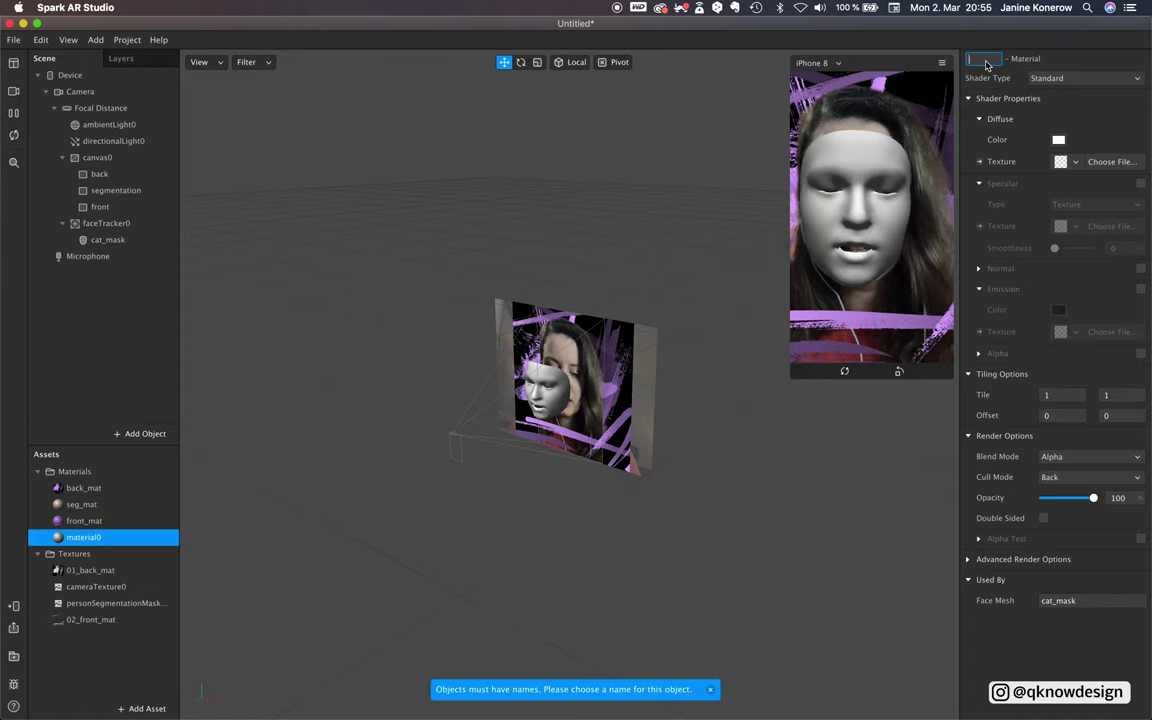
{"action": "key", "text": "BackSpace"}
{"action": "key", "text": "BackSpace"}
{"action": "type", "text": "cat_"}
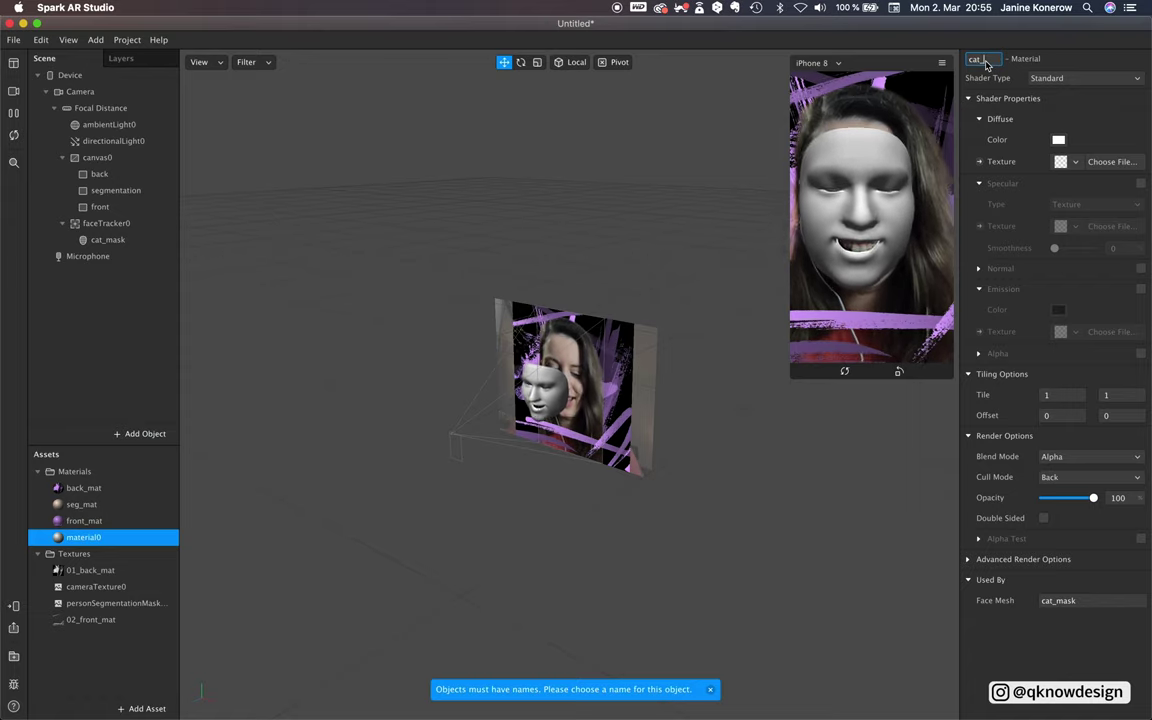
{"action": "type", "text": "mat"}
{"action": "key", "text": "Return"}
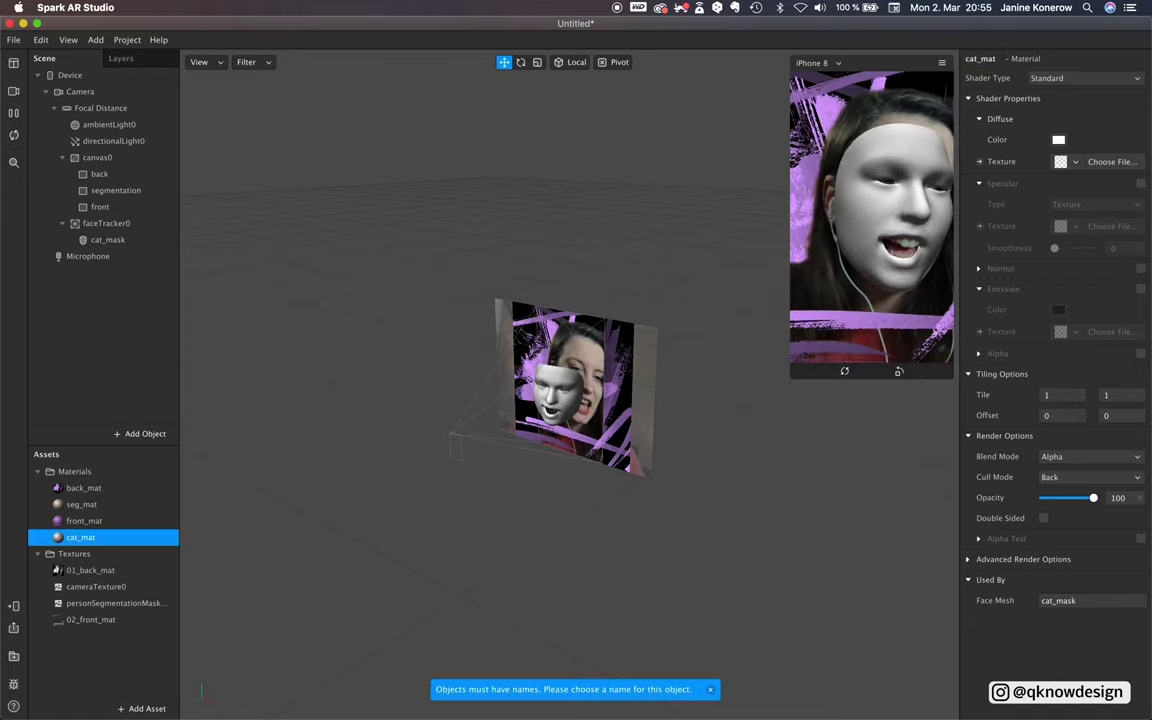
Load 03_cat_faceMesh.png as cat_mat's diffuse texture and set Flat shading.
{"action": "left_click", "coordinate": [1068, 161]}
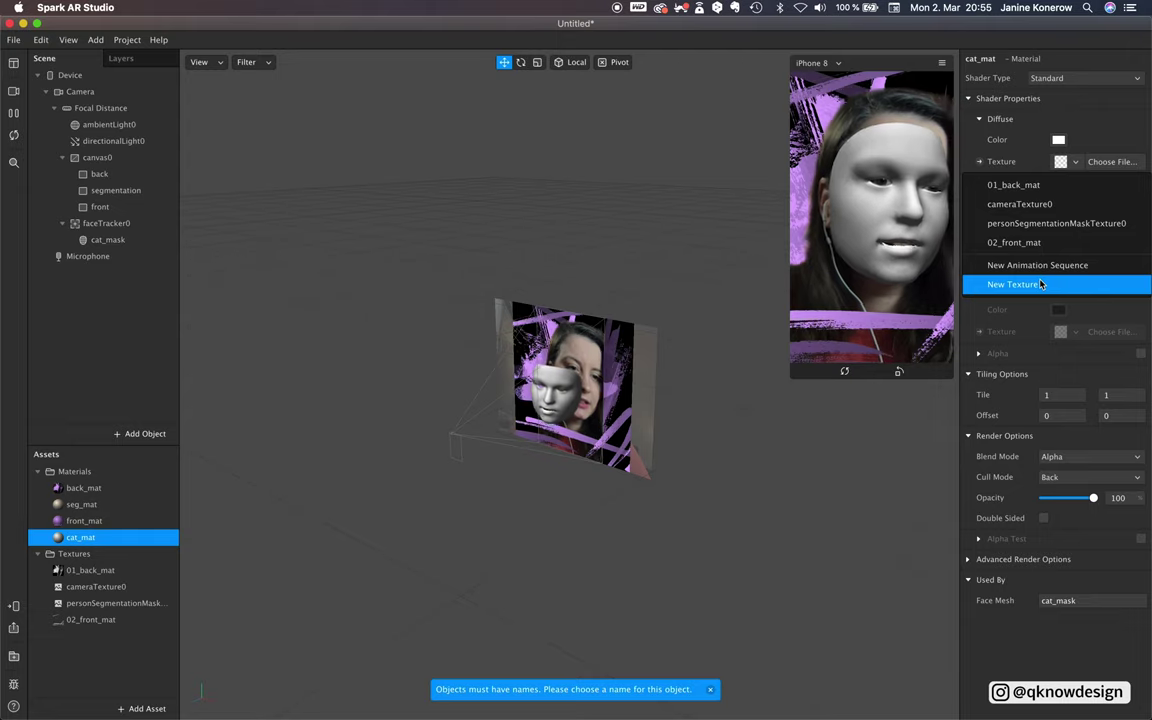
{"action": "left_click", "coordinate": [1040, 284]}
{"action": "left_click", "coordinate": [507, 177]}
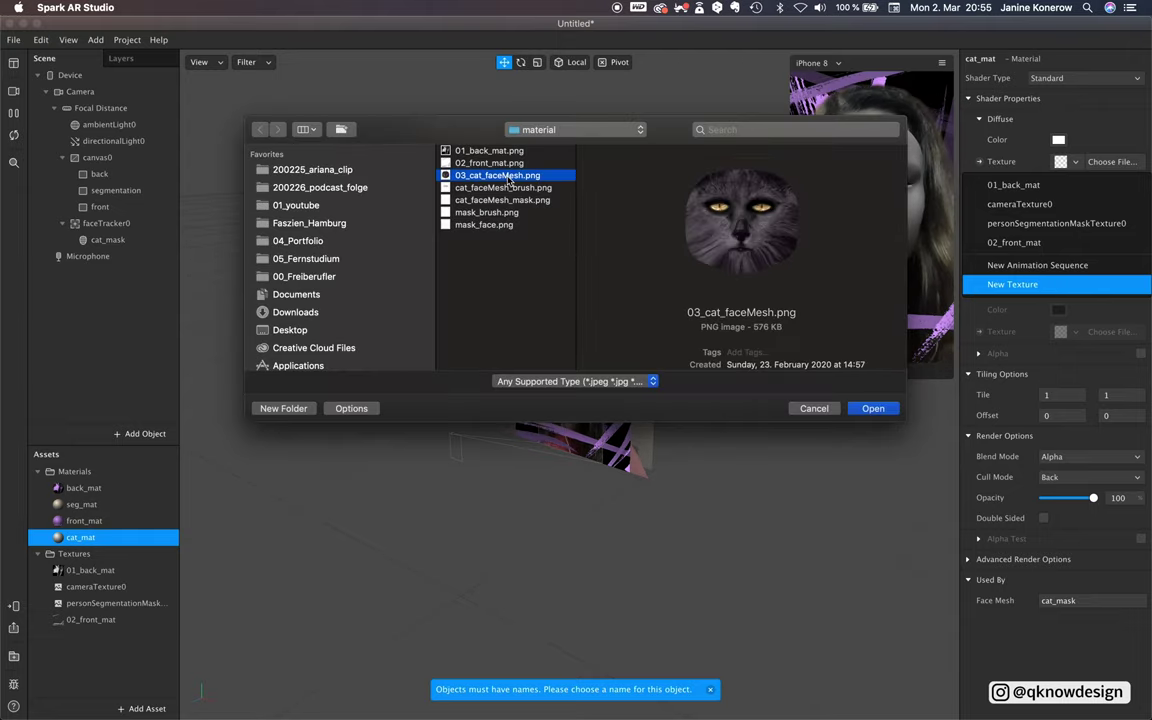
{"action": "key", "text": "space"}
{"action": "key", "text": "space"}
{"action": "left_click", "coordinate": [872, 408]}
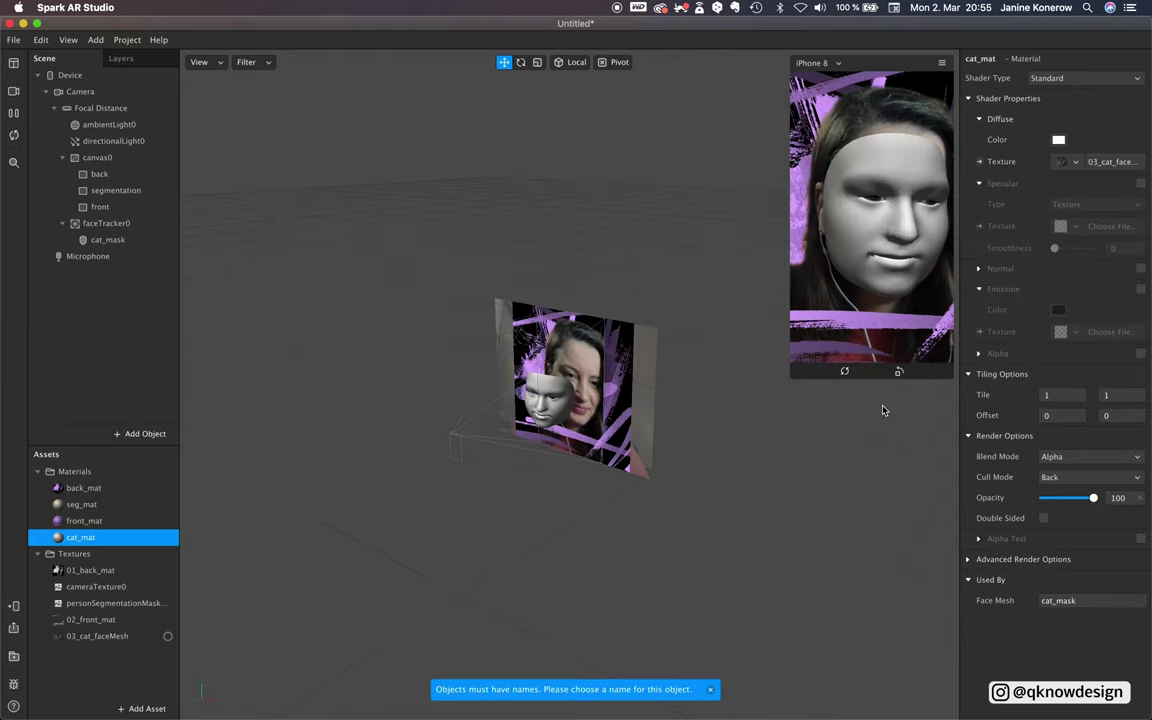
{"action": "left_click", "coordinate": [1080, 79]}
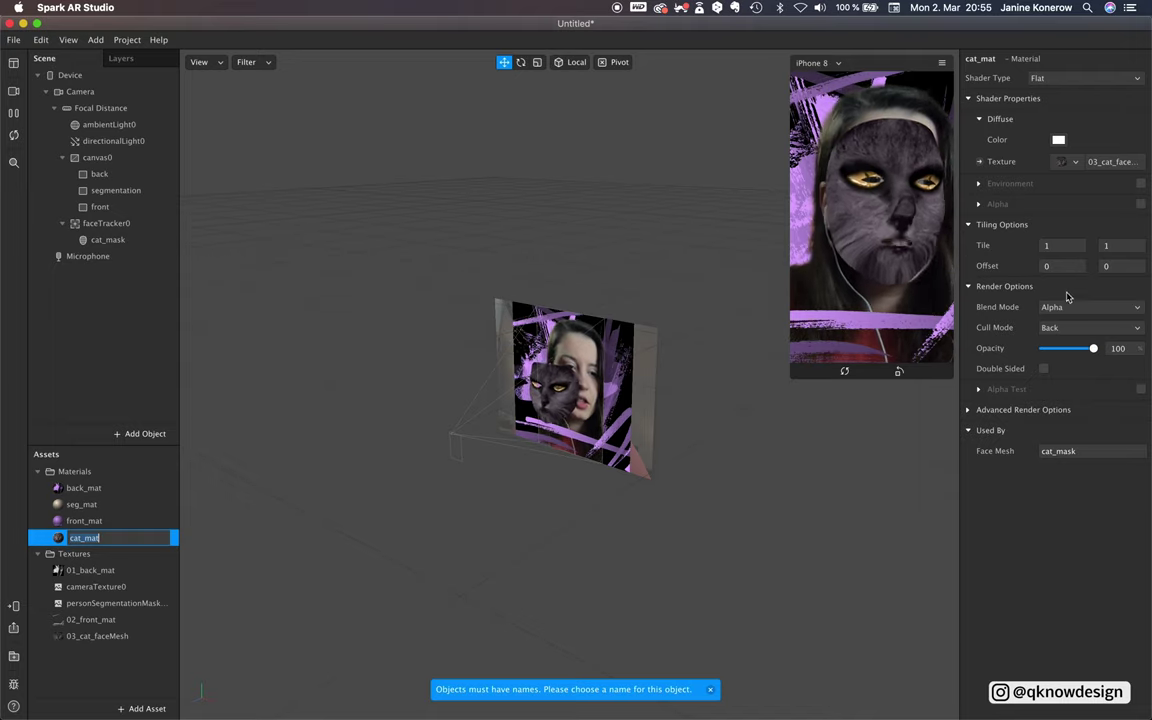
{"action": "left_click", "coordinate": [1123, 163]}
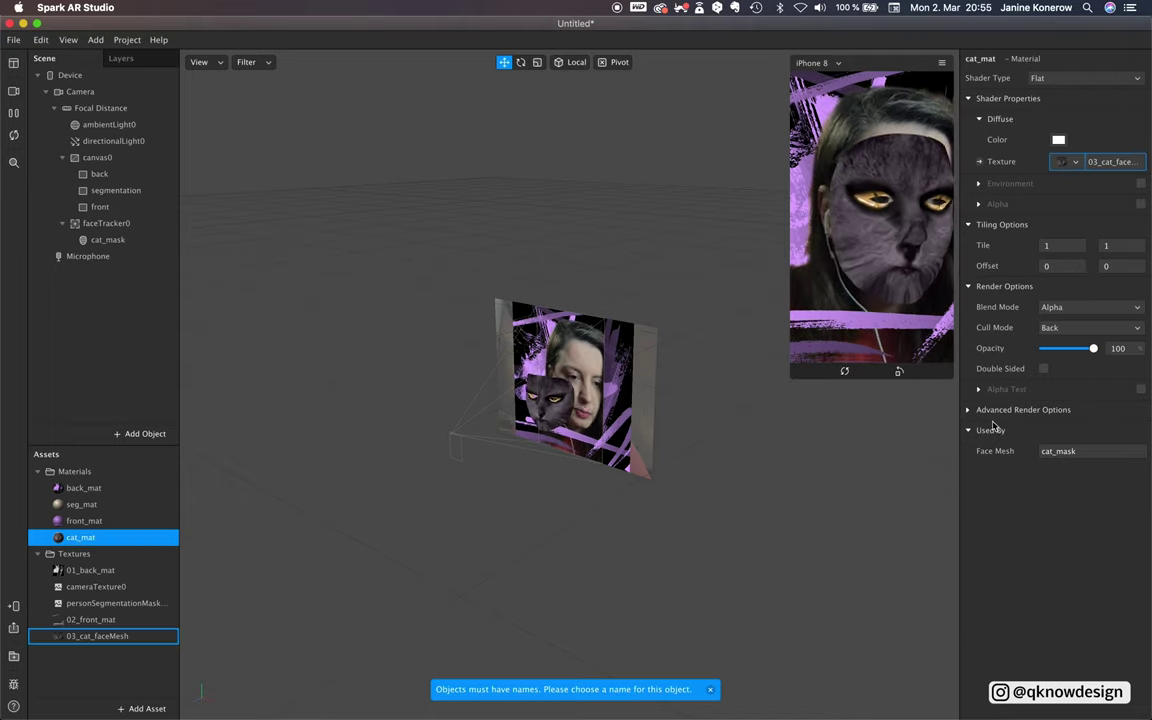
Untick Eyes and Mouth on cat_mask so the mask is solid, then open cat_mat's settings.
{"action": "left_click", "coordinate": [108, 240]}
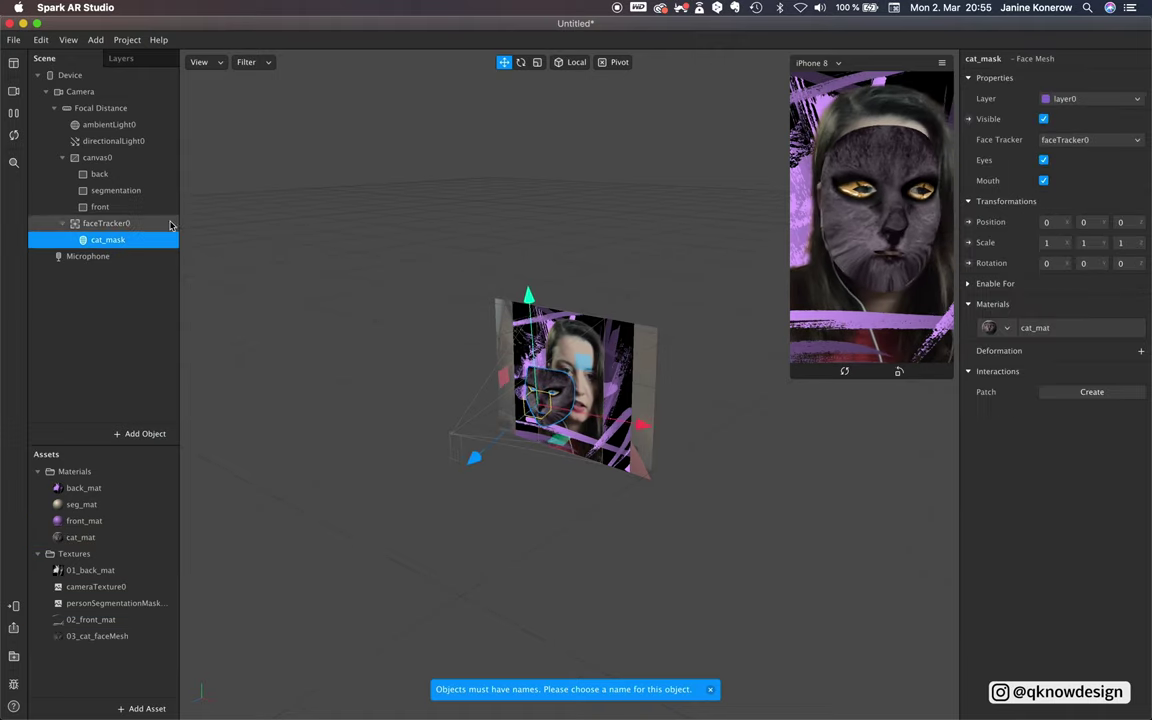
{"action": "left_click", "coordinate": [1043, 160]}
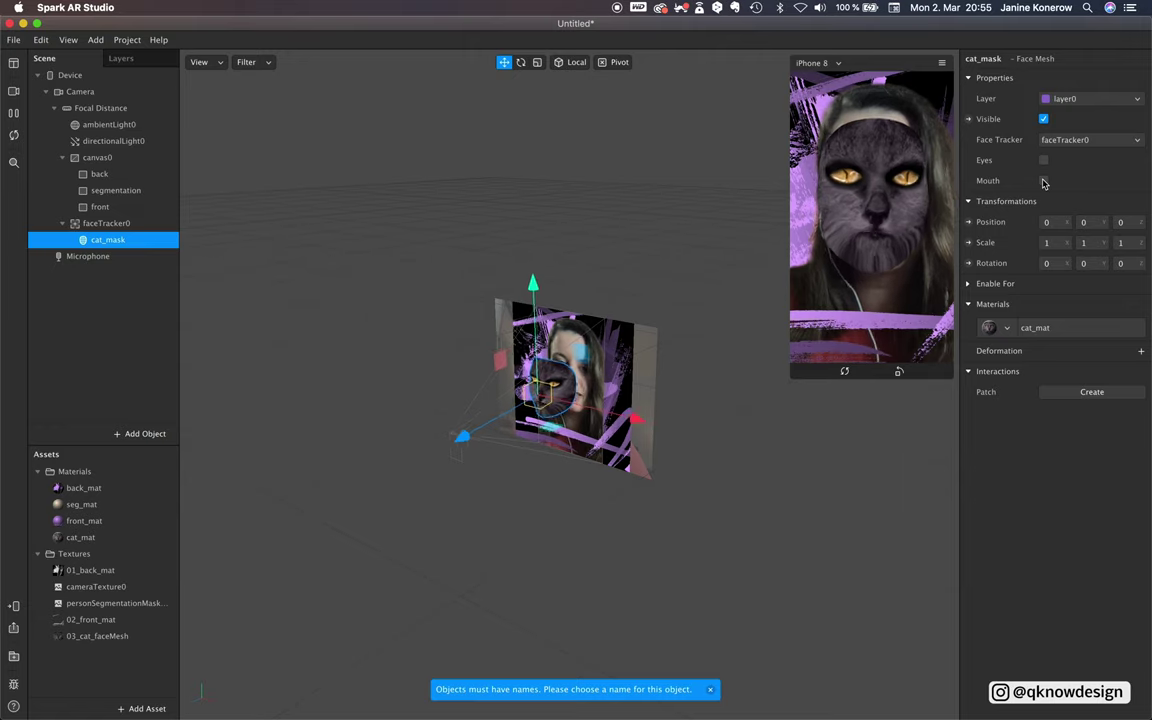
{"action": "left_click", "coordinate": [1043, 181]}
{"action": "left_click", "coordinate": [1043, 181]}
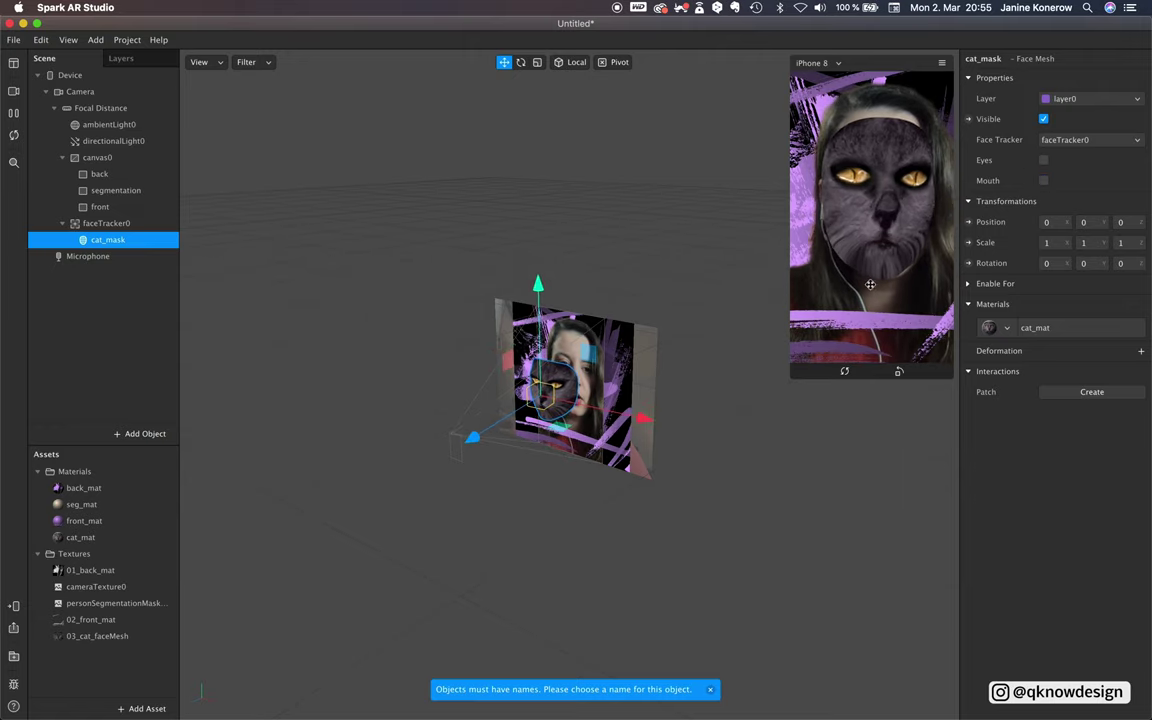
{"action": "left_click", "coordinate": [1034, 327]}
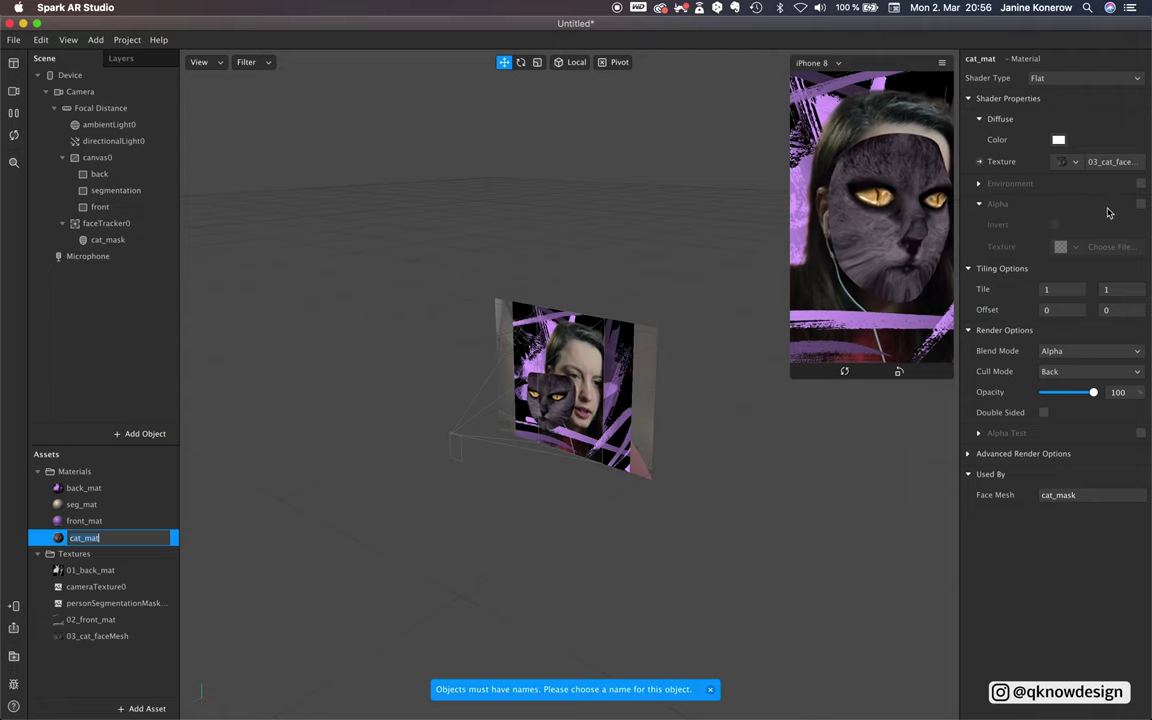
Turn on cat_mat's alpha using cat_faceMesh_mask, then add a texture extraction to faceTracker0.
{"action": "left_click", "coordinate": [1140, 204]}
{"action": "left_click", "coordinate": [1084, 248]}
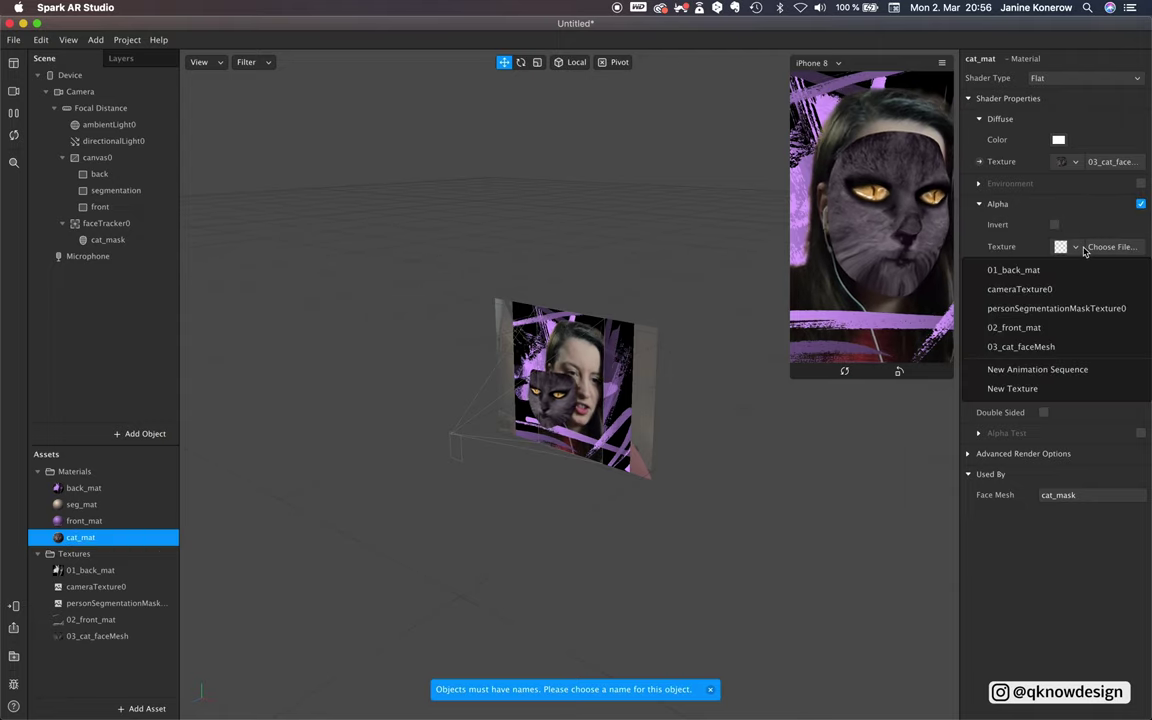
{"action": "left_click", "coordinate": [1048, 389]}
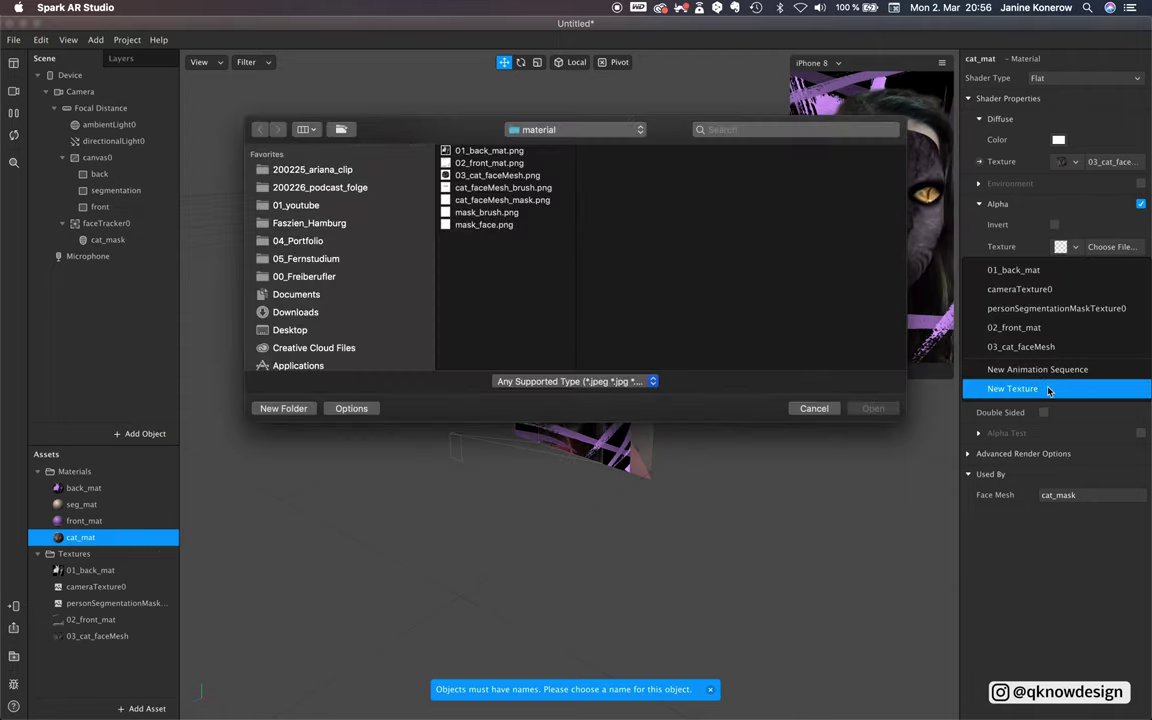
{"action": "left_click", "coordinate": [505, 188]}
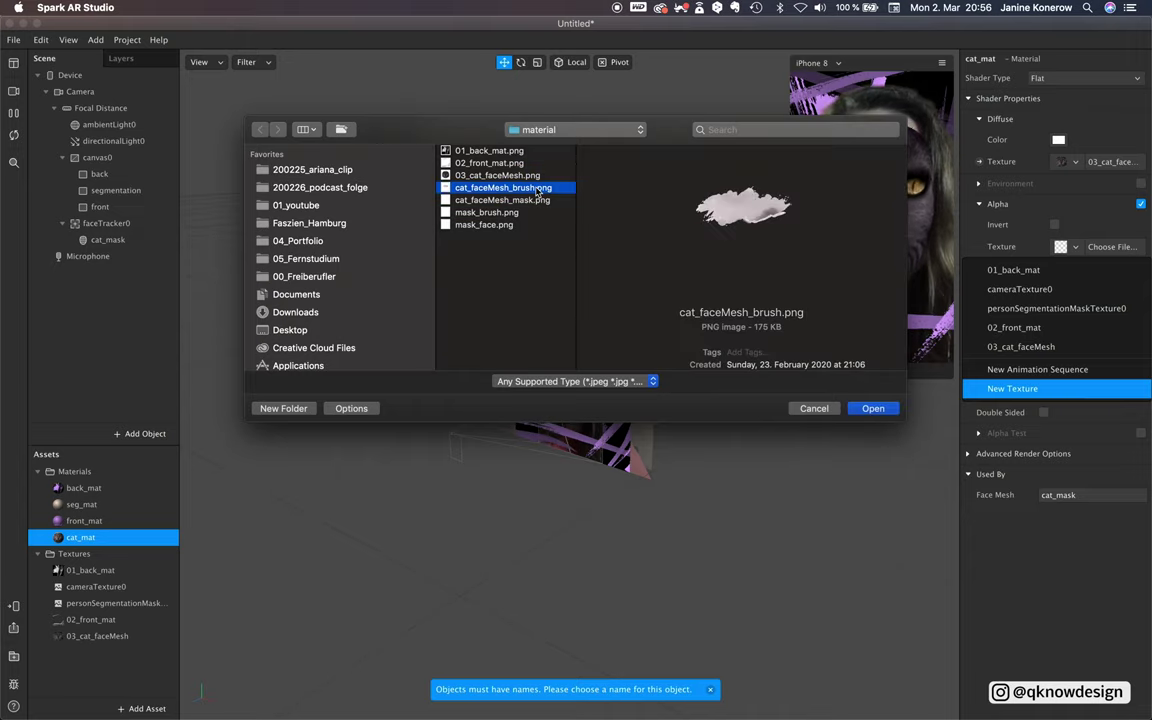
{"action": "key", "text": "Down"}
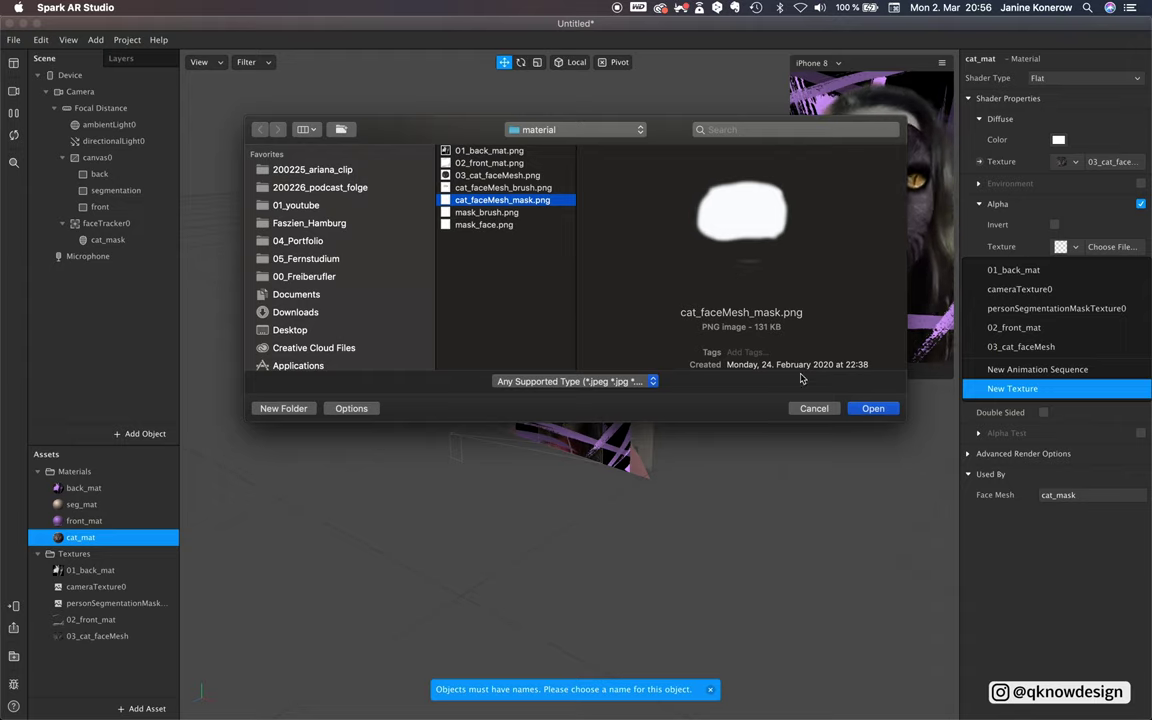
{"action": "left_click", "coordinate": [872, 409]}
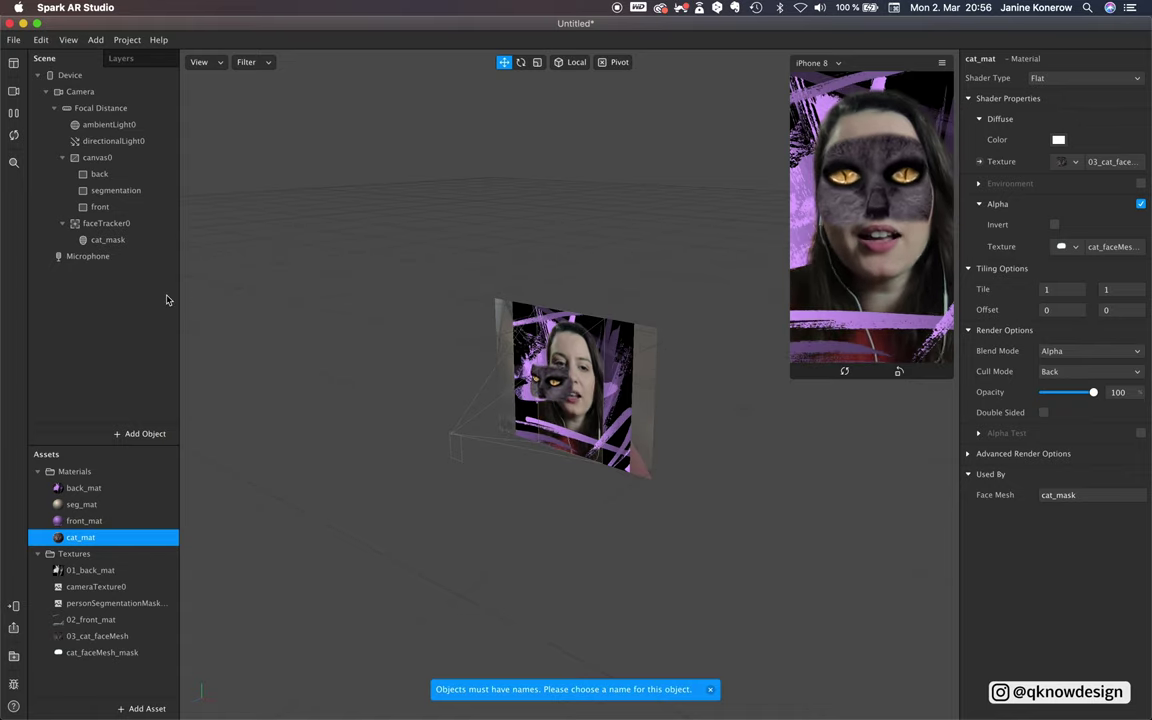
{"action": "left_click", "coordinate": [106, 223]}
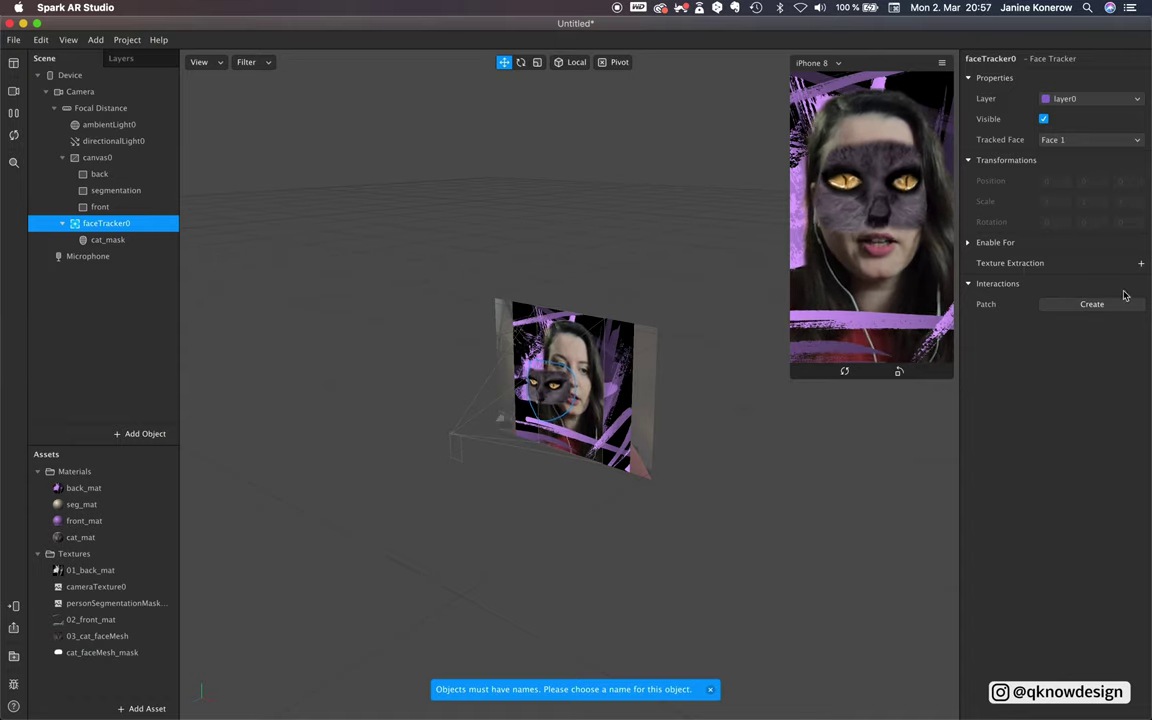
{"action": "left_click", "coordinate": [1143, 265]}
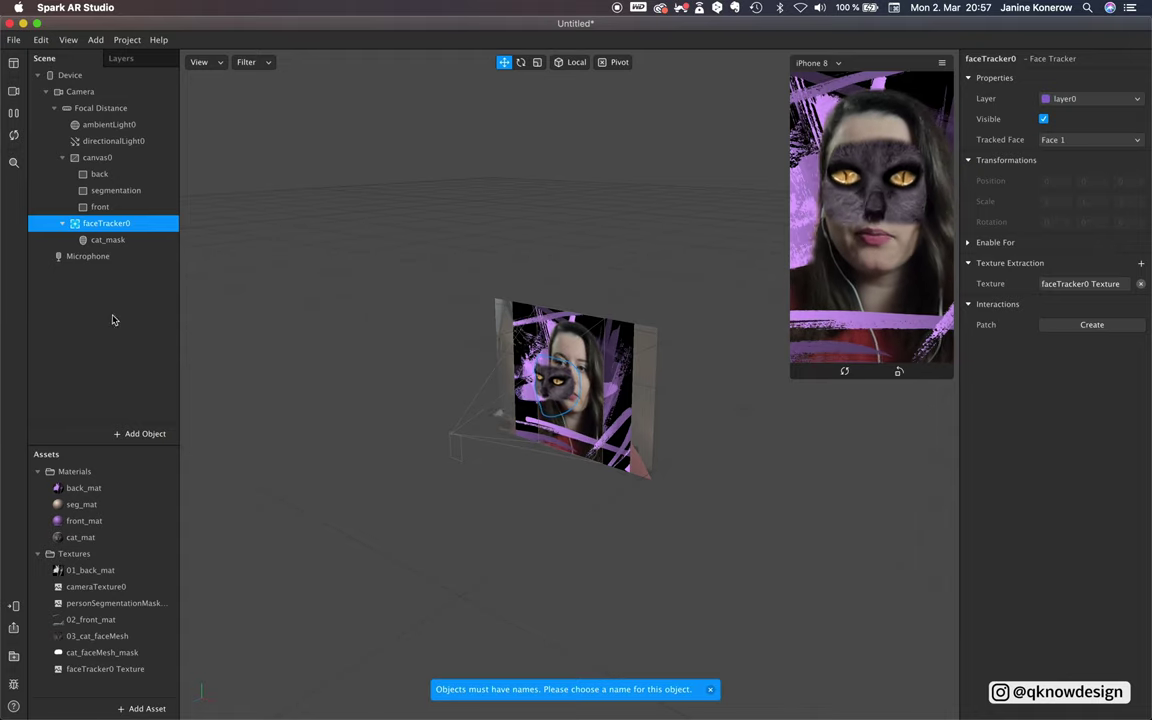
Insert a new face mesh and place it under faceTracker0.
{"action": "left_click", "coordinate": [112, 605]}
{"action": "left_click", "coordinate": [116, 224]}
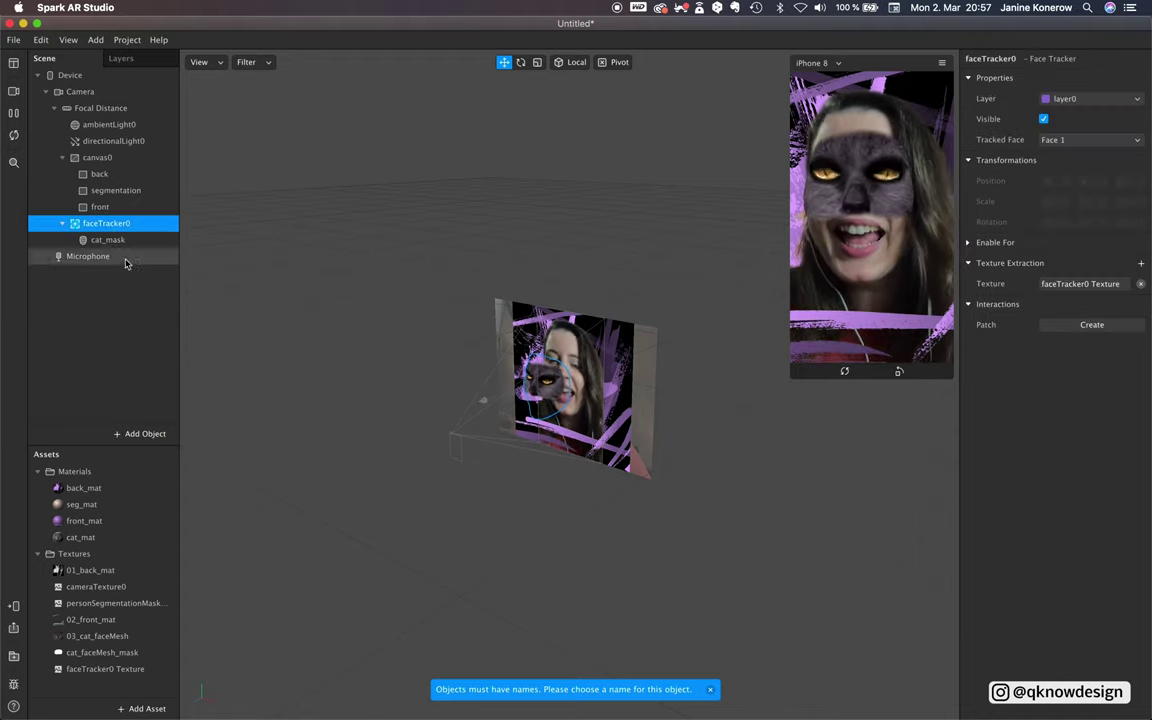
{"action": "left_click", "coordinate": [132, 433]}
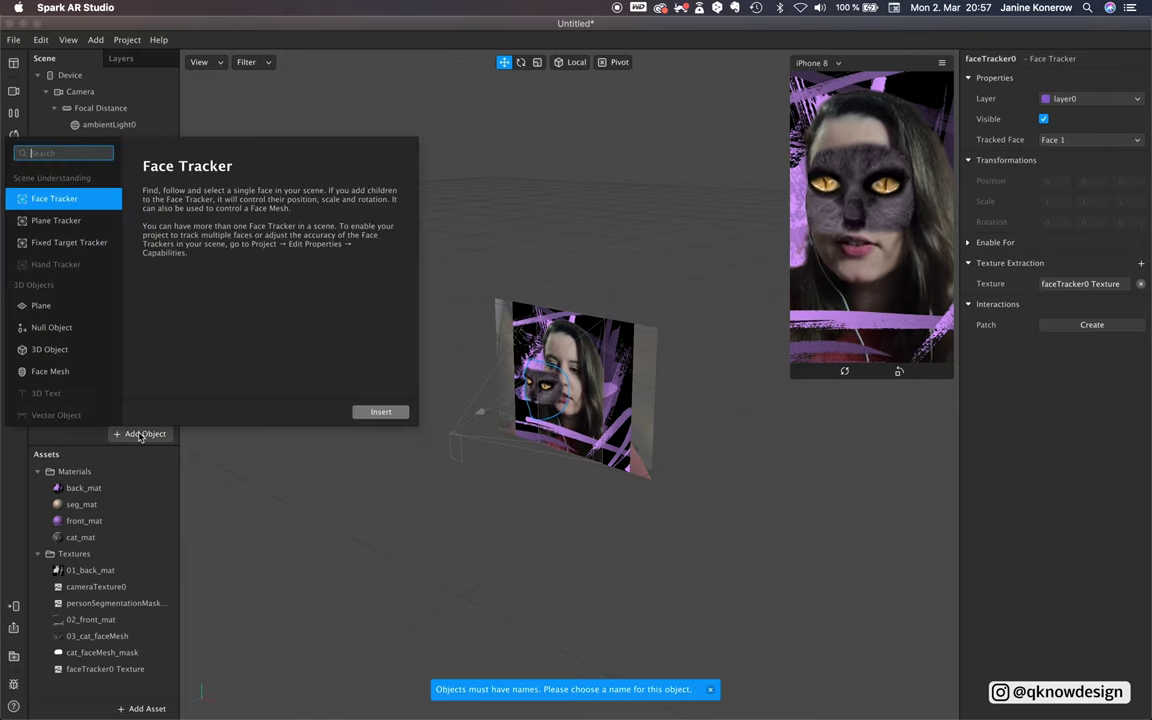
{"action": "left_click", "coordinate": [64, 373]}
{"action": "left_click", "coordinate": [368, 412]}
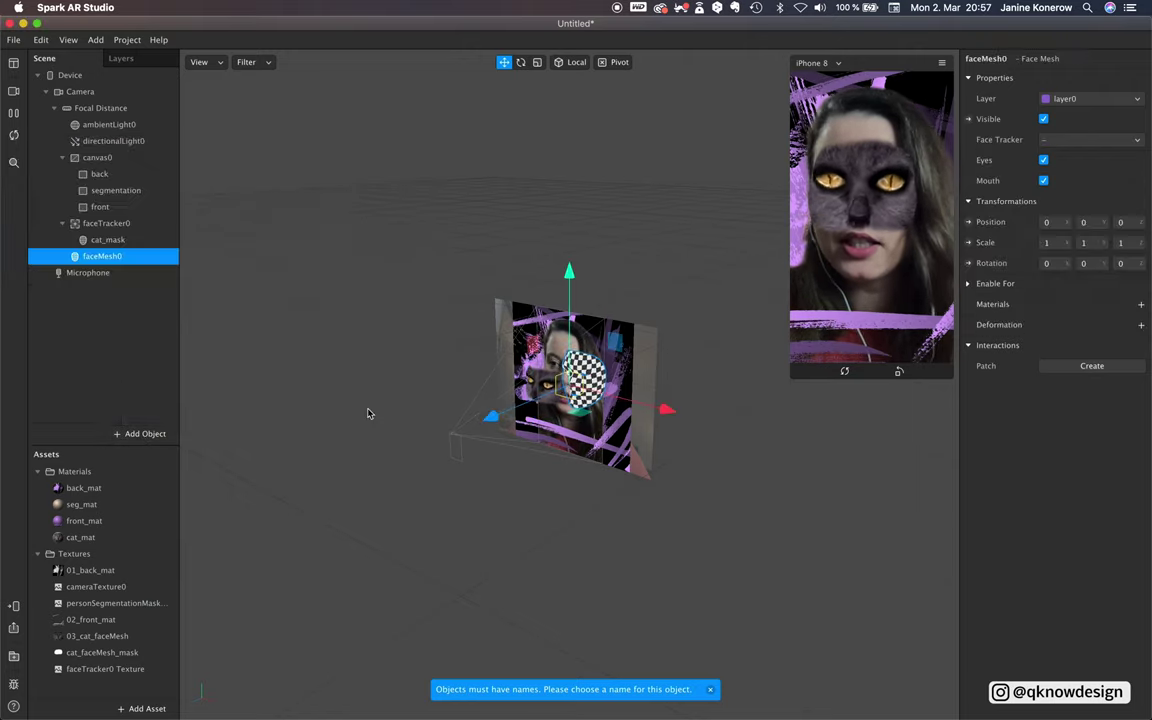
{"action": "mouse_move", "coordinate": [100, 256]}
{"action": "left_mouse_down"}
{"action": "mouse_move", "coordinate": [93, 240]}
{"action": "mouse_move", "coordinate": [107, 268]}
{"action": "left_mouse_up"}
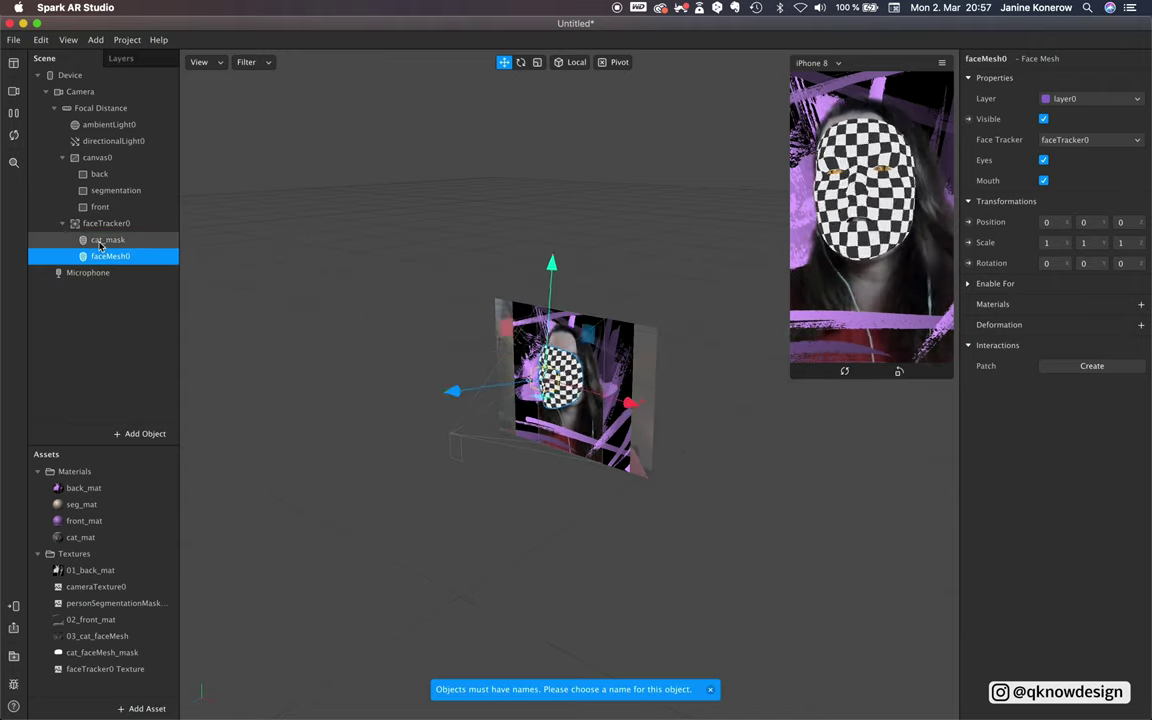
{"action": "left_click", "coordinate": [99, 243]}
{"action": "left_click", "coordinate": [105, 256]}
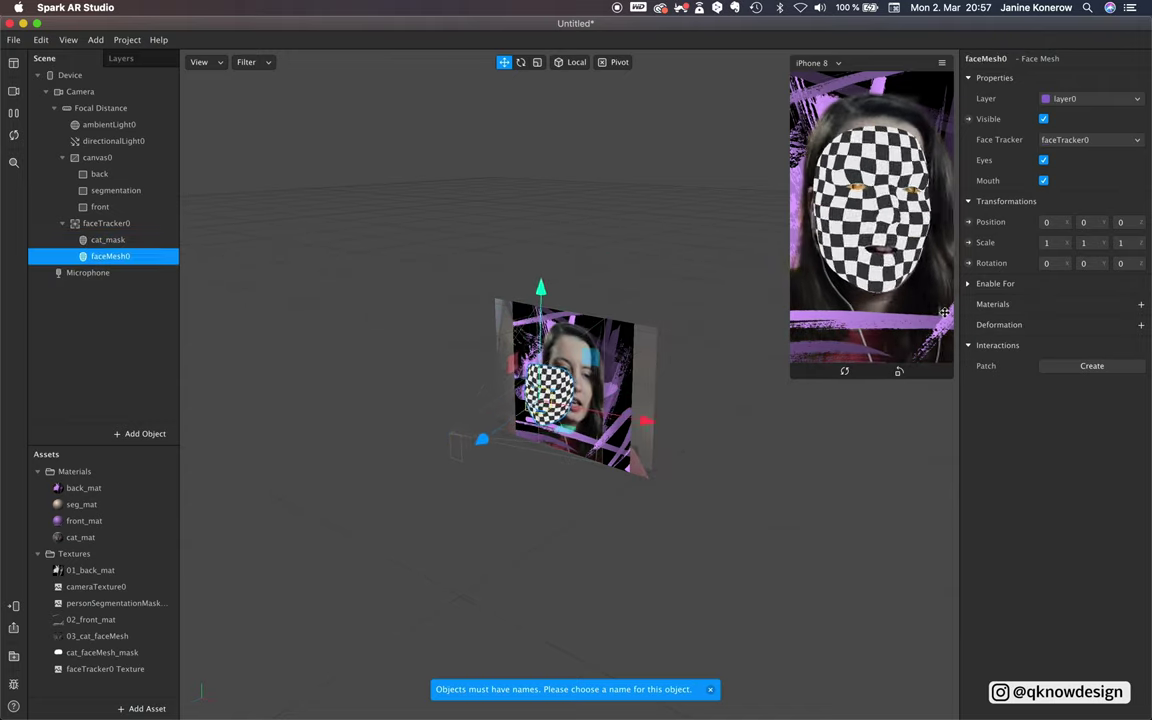
Give the new face mesh a new material and rename it skin.
{"action": "left_click", "coordinate": [1141, 304]}
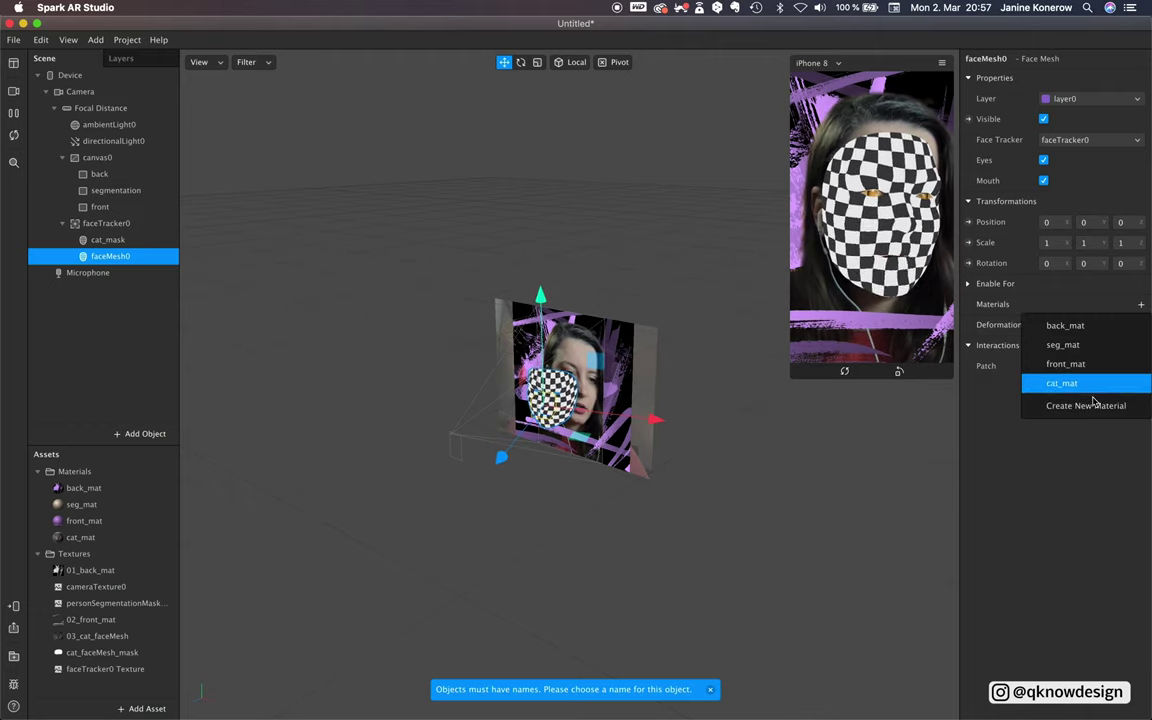
{"action": "left_click", "coordinate": [1093, 406]}
{"action": "double_click", "coordinate": [115, 257]}
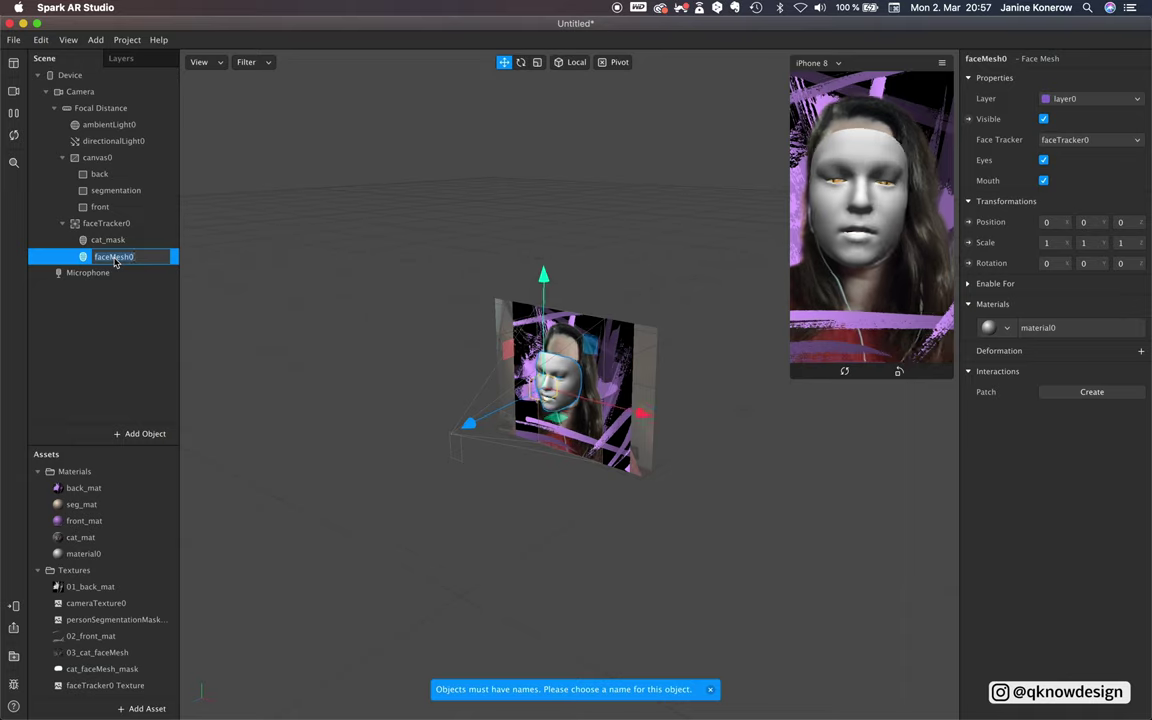
{"action": "type", "text": "skin_"}
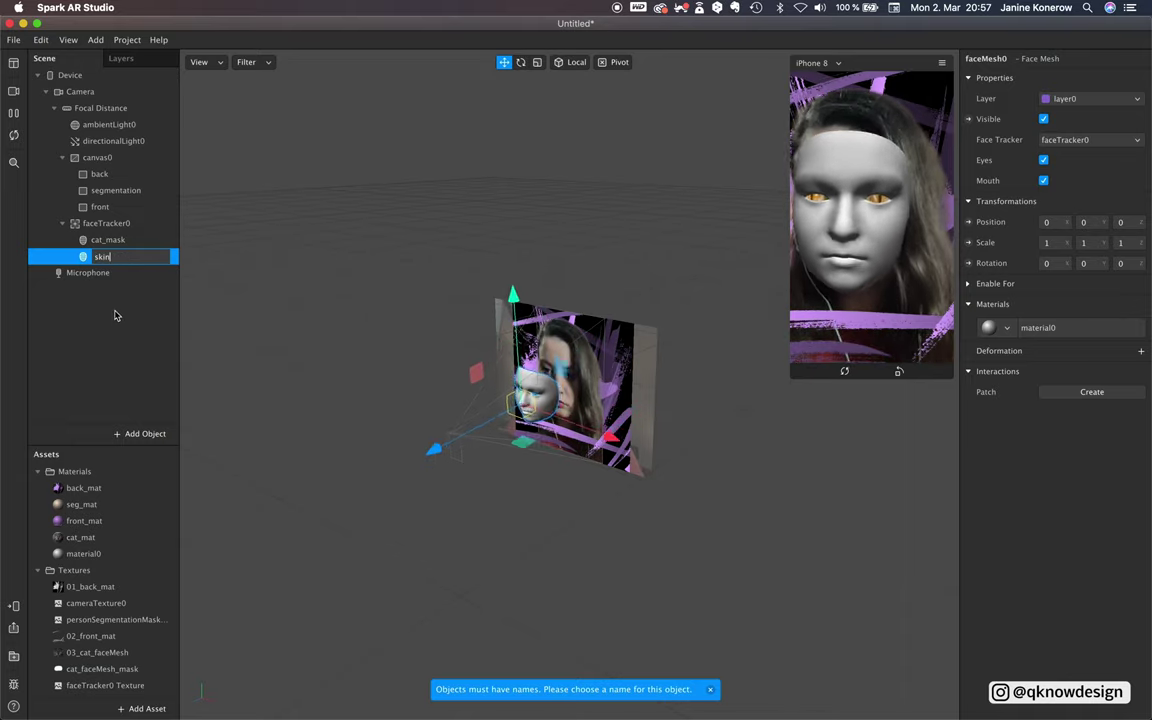
{"action": "type", "text": "mask"}
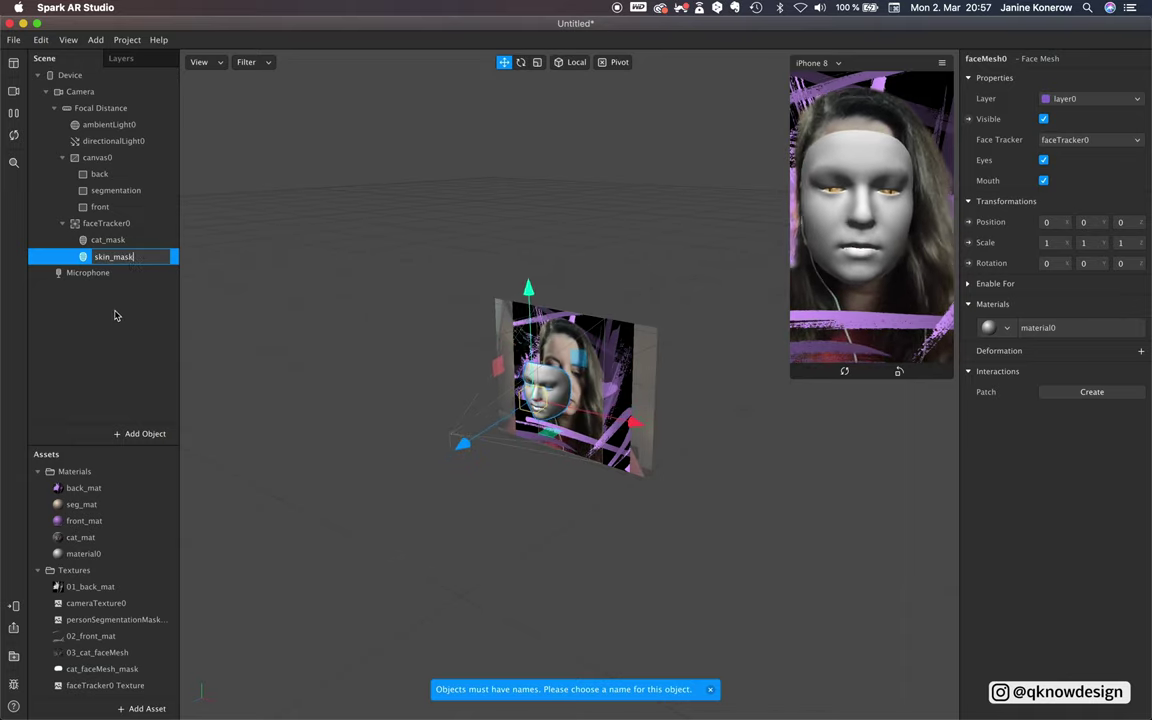
{"action": "key", "text": "BackSpace"}
{"action": "key", "text": "BackSpace"}
{"action": "key", "text": "BackSpace"}
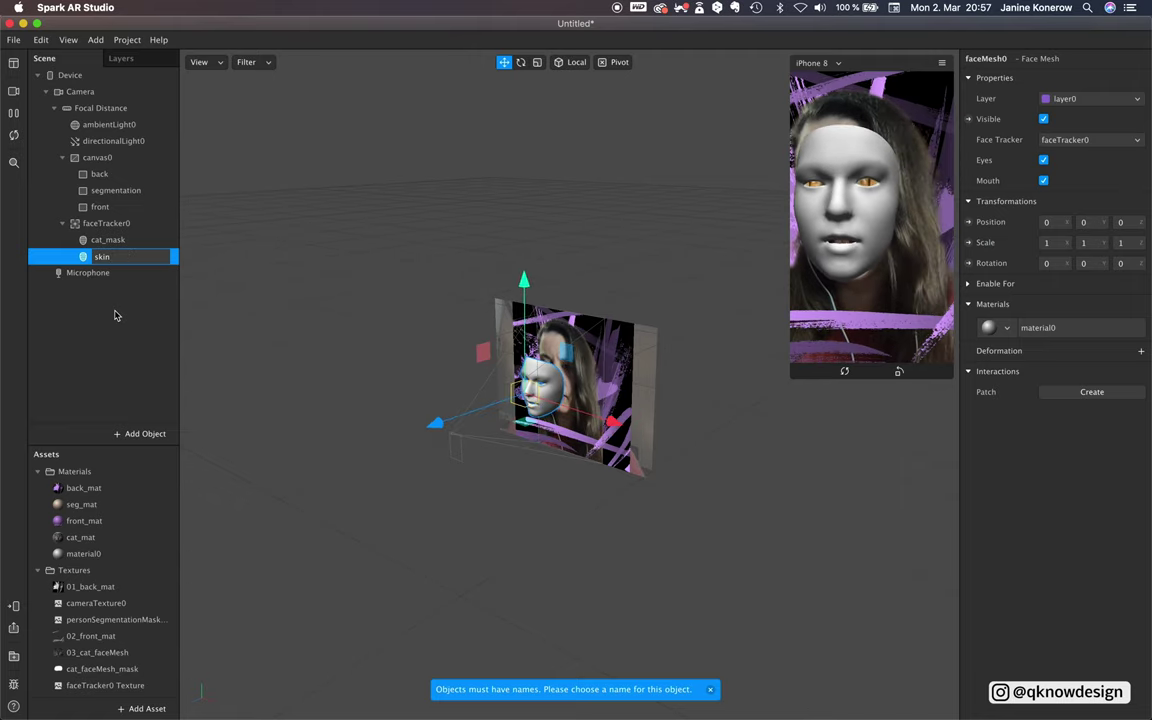
{"action": "key", "text": "Return"}
Rename material0 to skin_mat, use faceTracker0 Texture as its diffuse, and enable alpha.
{"action": "left_click", "coordinate": [110, 553]}
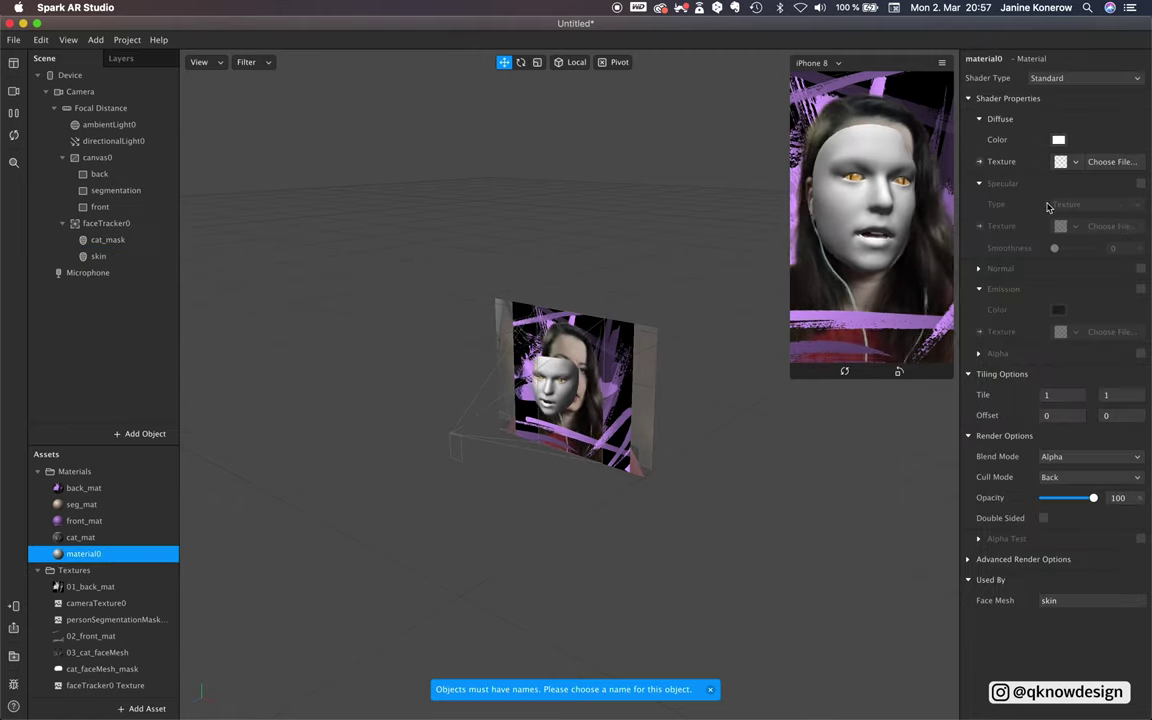
{"action": "double_click", "coordinate": [986, 60]}
{"action": "type", "text": "skin_ma"}
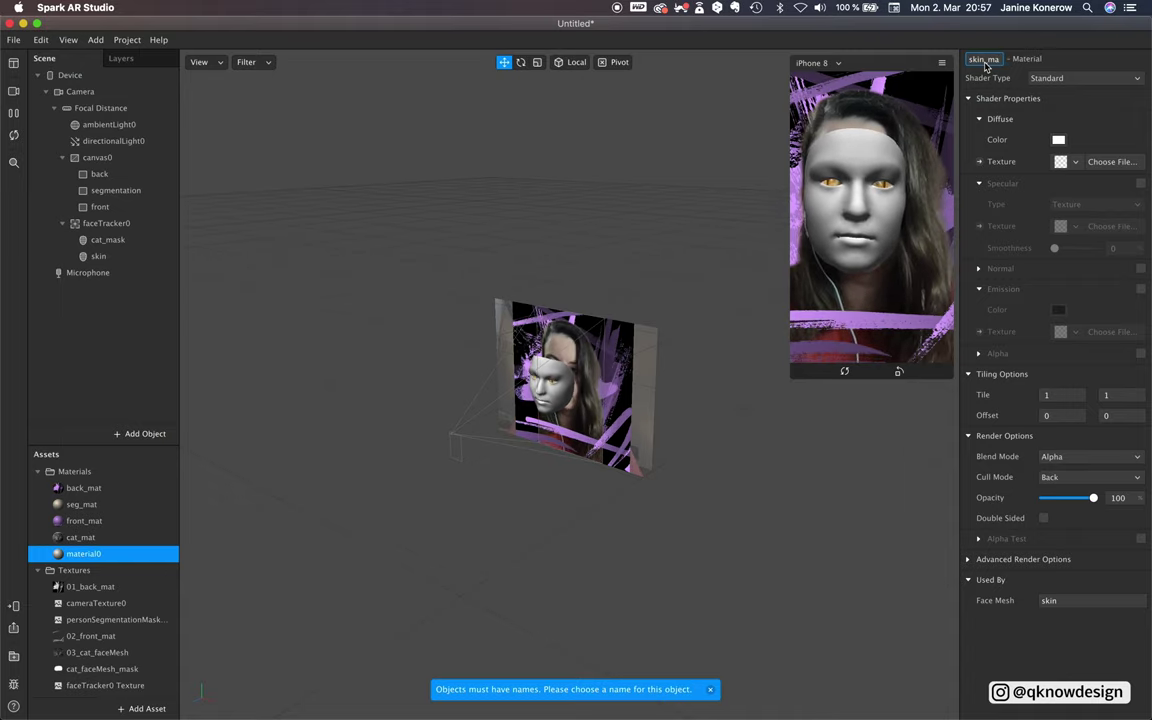
{"action": "type", "text": "t"}
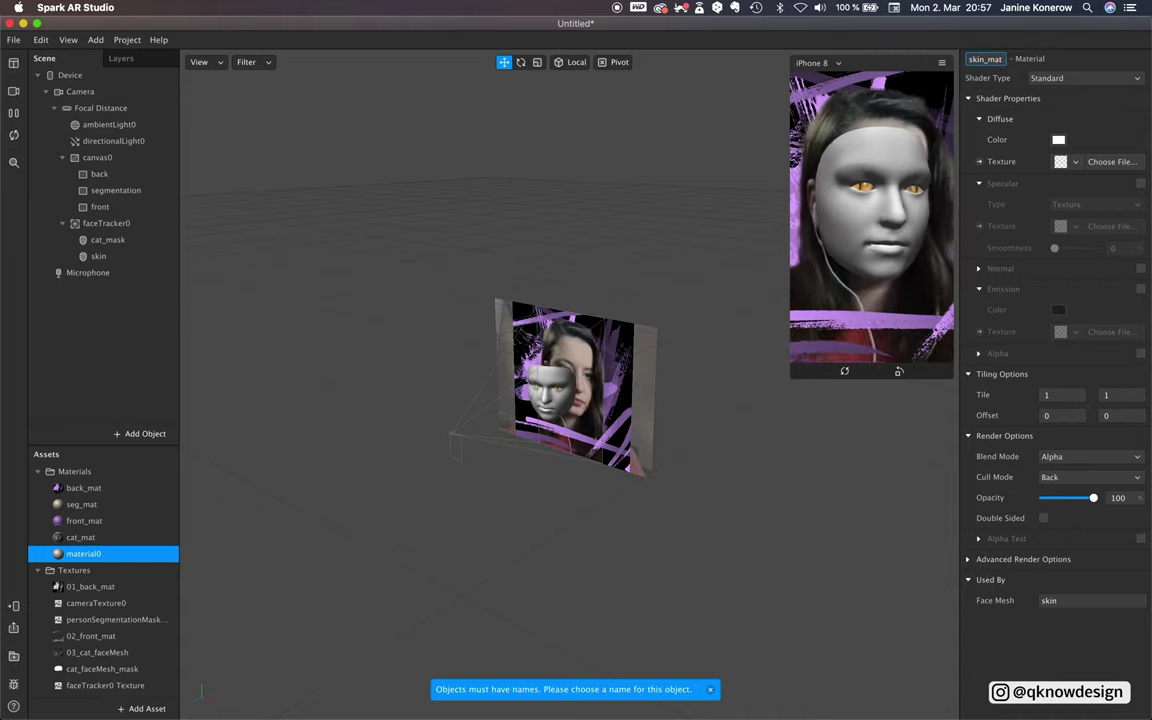
{"action": "left_click", "coordinate": [1075, 165]}
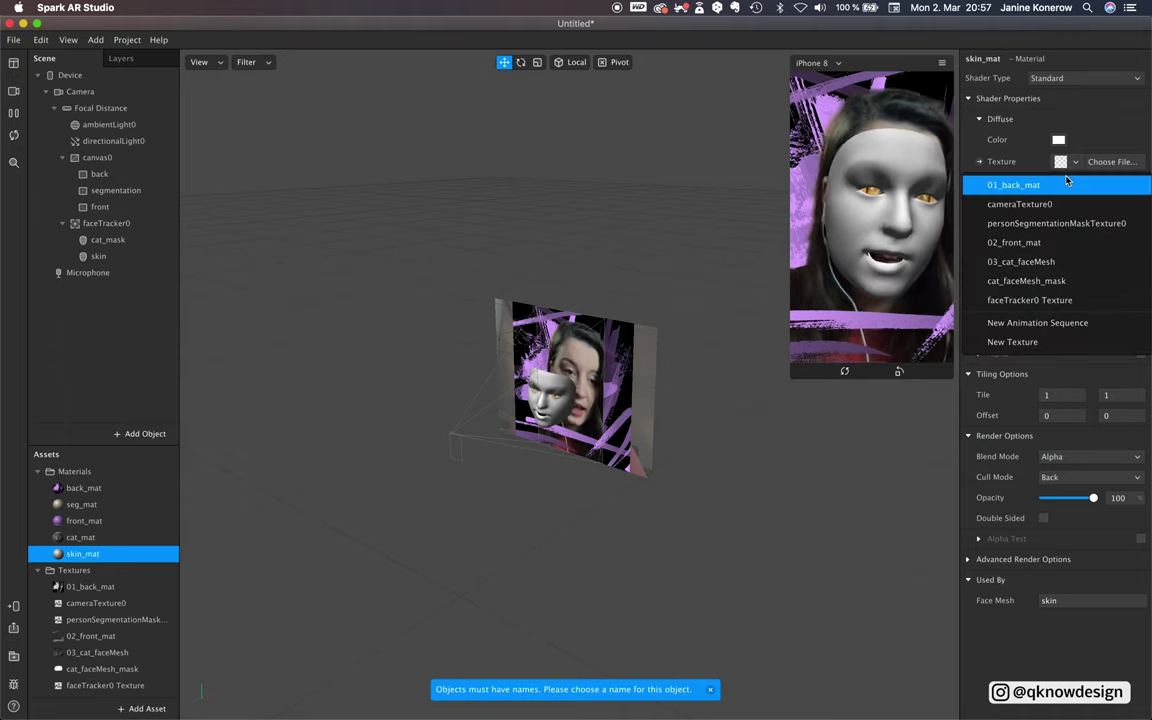
{"action": "left_click", "coordinate": [1054, 301]}
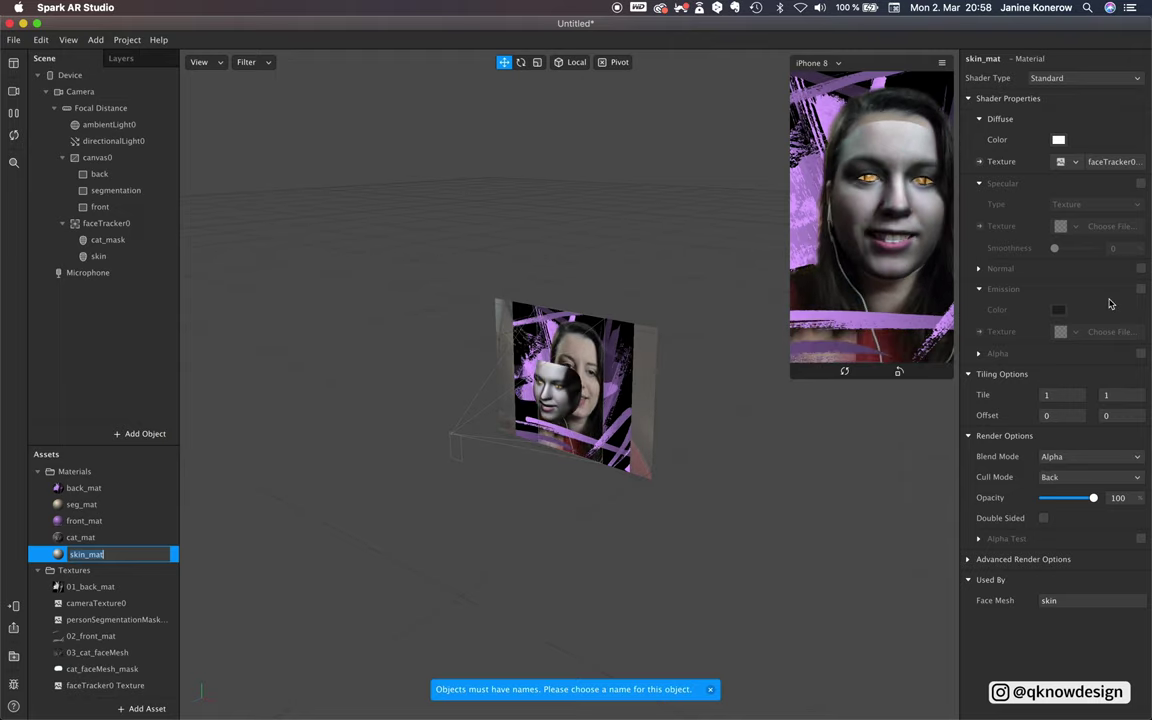
{"action": "left_click", "coordinate": [1140, 354]}
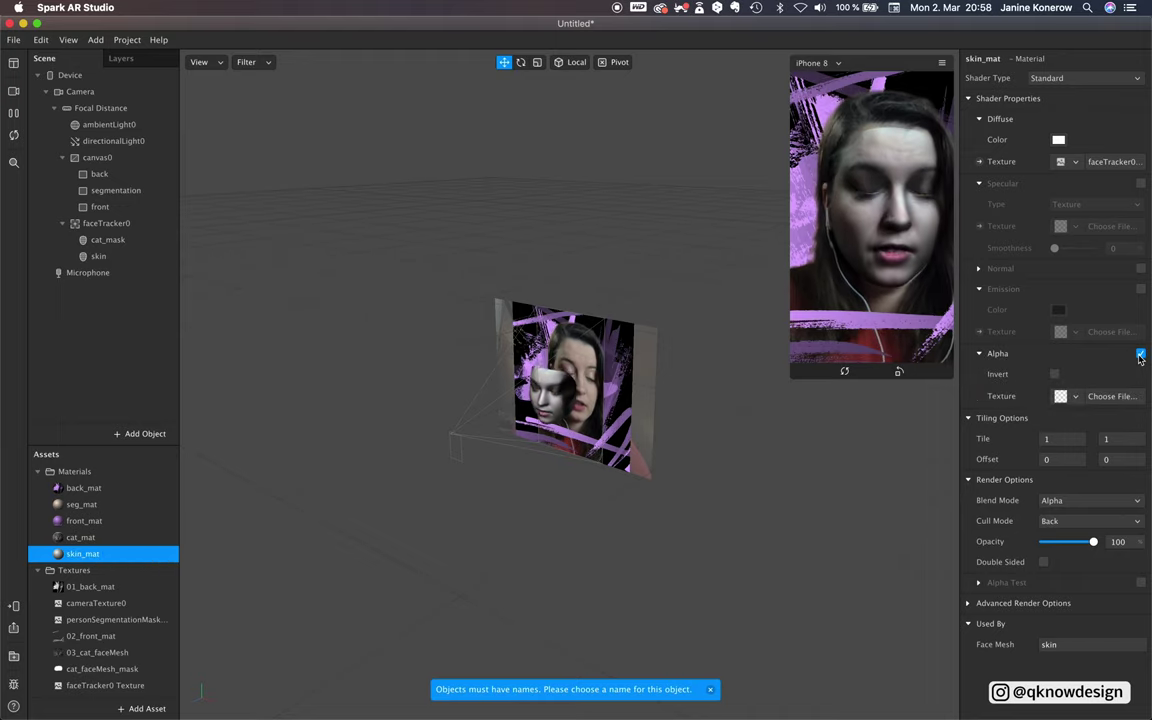
Set skin_mat's alpha texture to a newly imported mask_face.png.
{"action": "left_click", "coordinate": [1075, 398]}
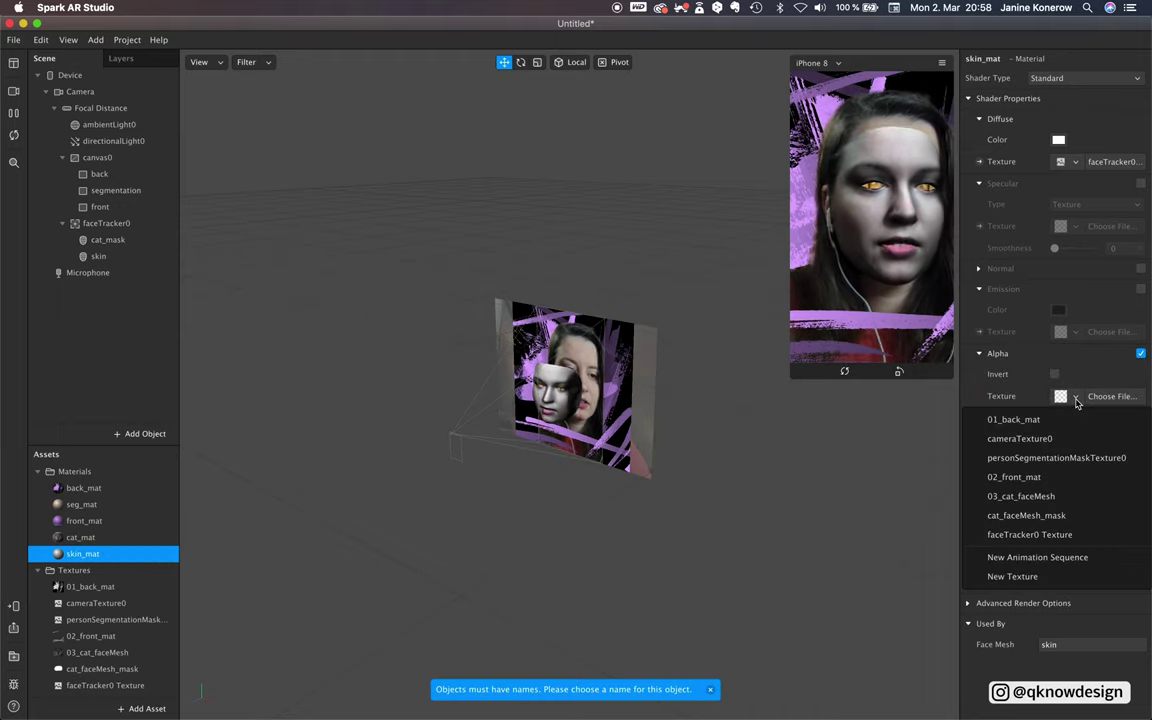
{"action": "left_click", "coordinate": [1047, 576]}
{"action": "left_click", "coordinate": [498, 226]}
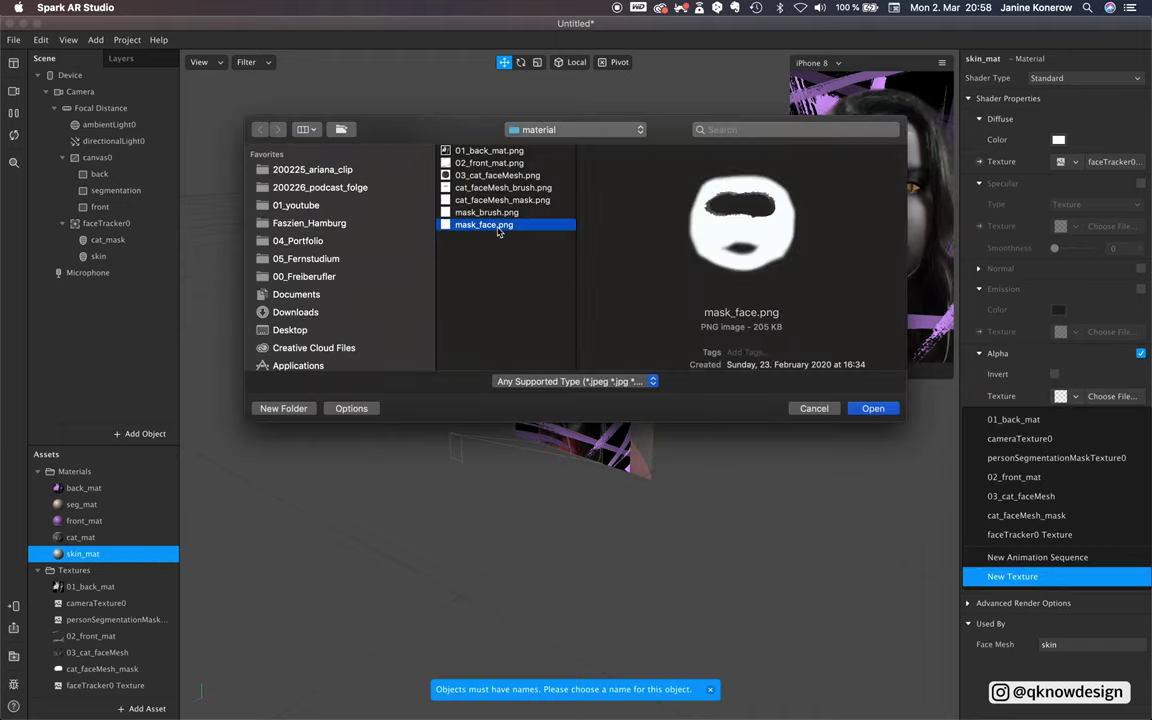
{"action": "left_click", "coordinate": [873, 409]}
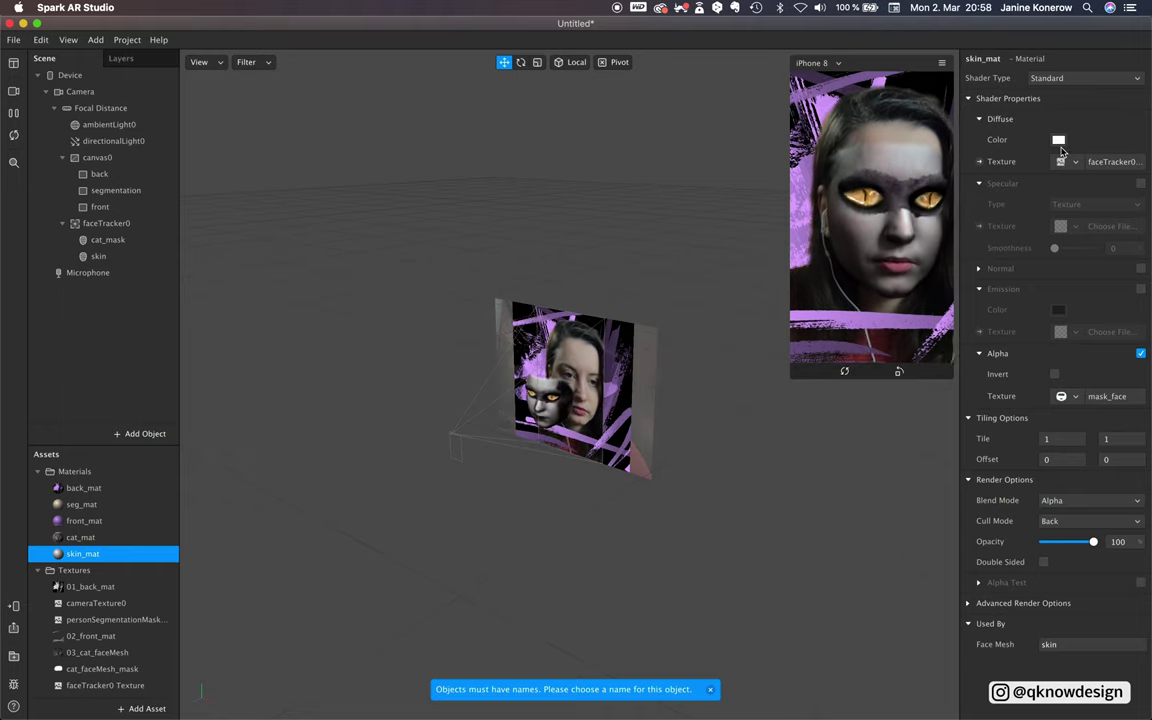
Tint skin_mat's diffuse colour peach and switch its shader to Flat.
{"action": "left_click", "coordinate": [1060, 143]}
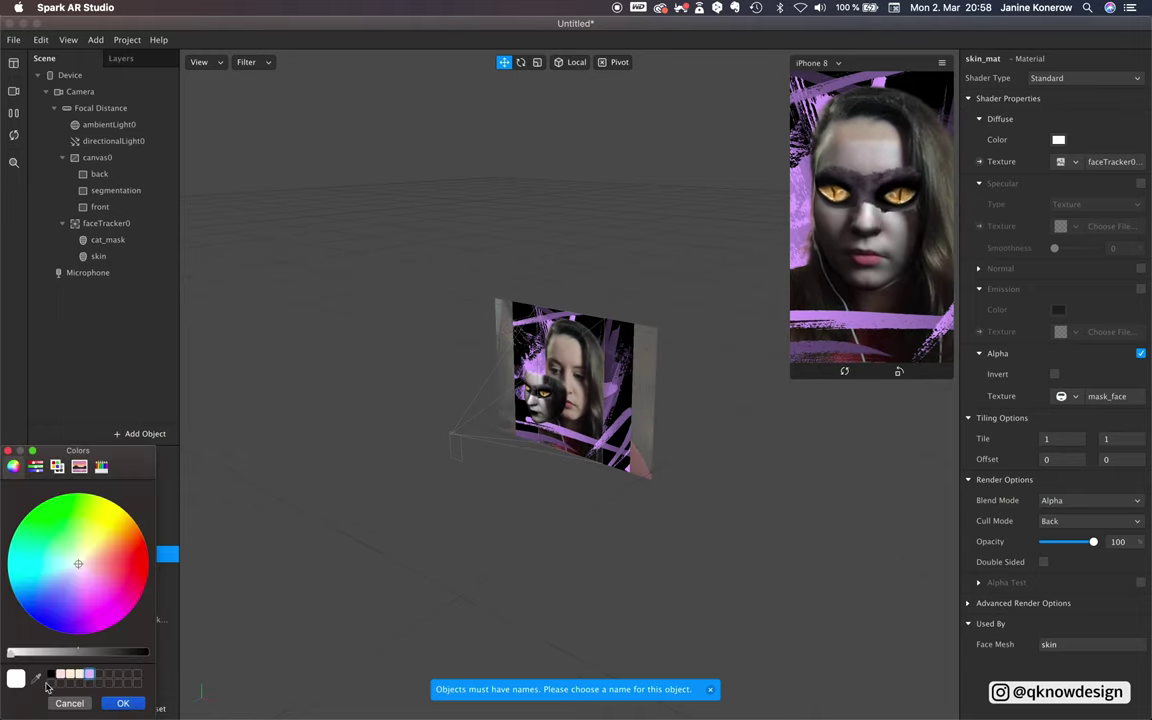
{"action": "left_click", "coordinate": [80, 678]}
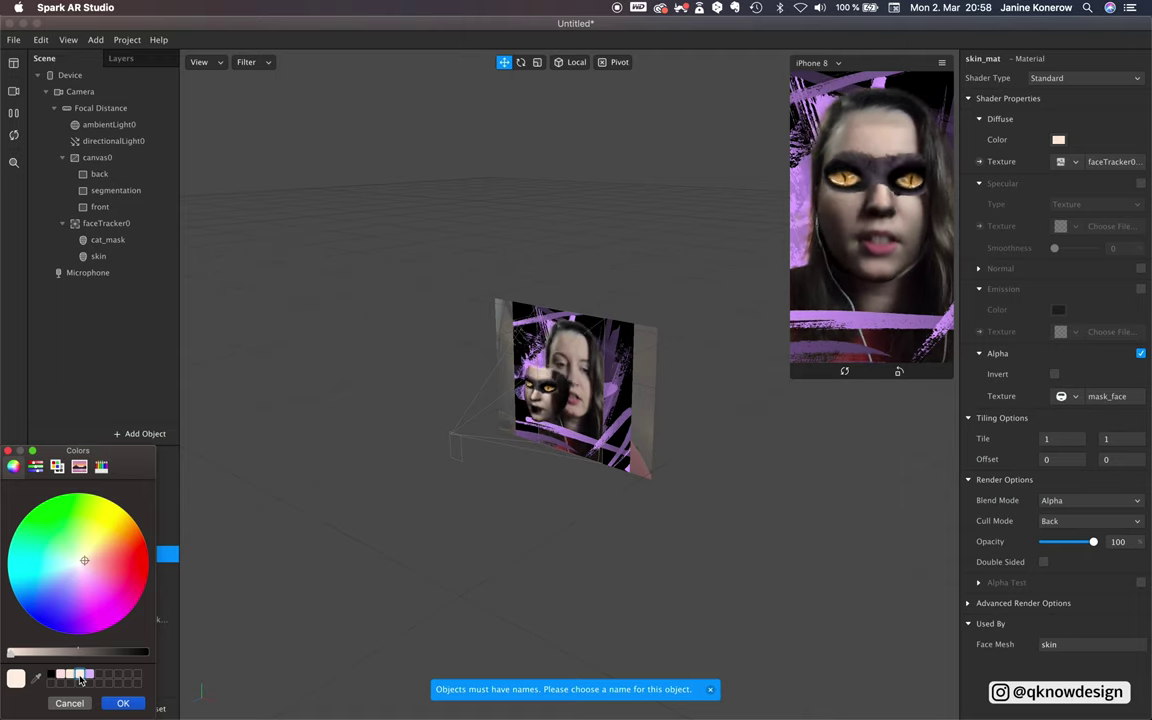
{"action": "left_click", "coordinate": [124, 704]}
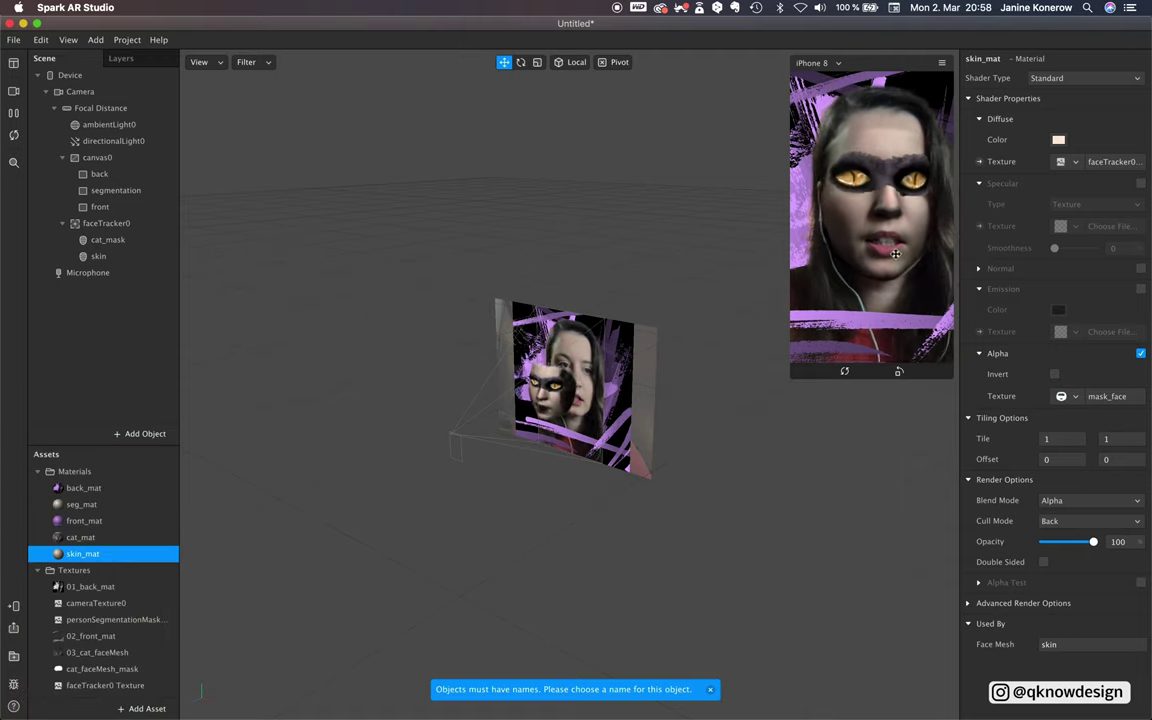
{"action": "left_click", "coordinate": [1086, 80]}
{"action": "left_click", "coordinate": [1079, 96]}
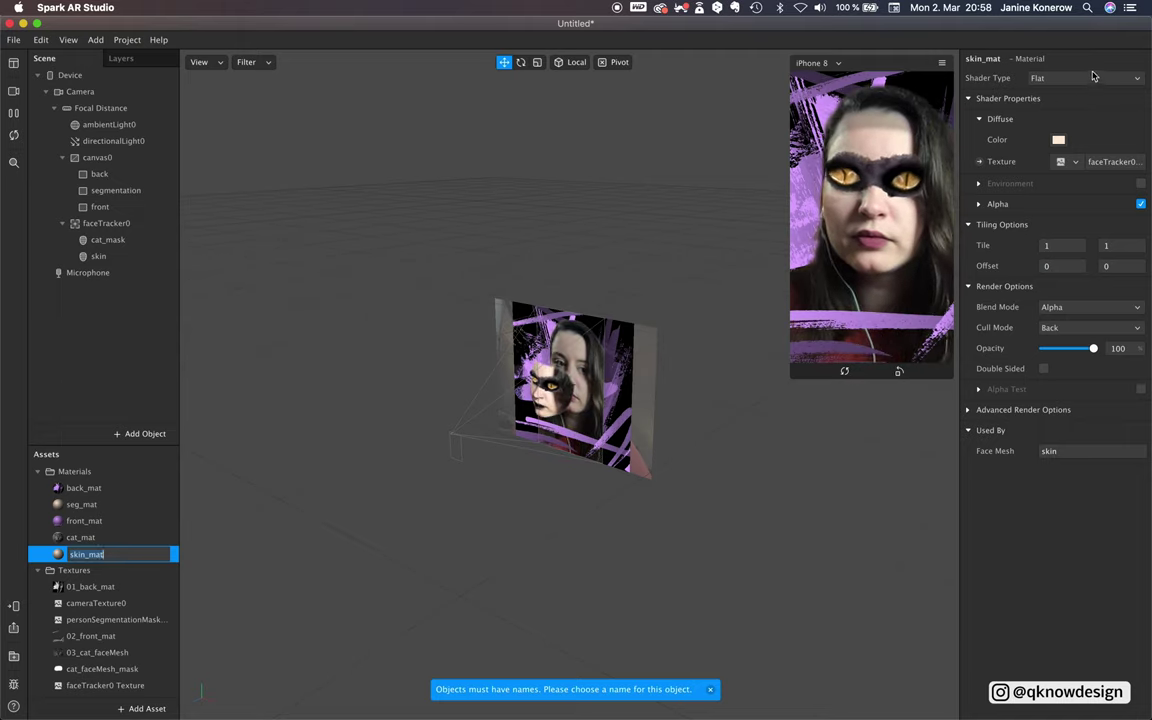
{"action": "left_click", "coordinate": [118, 190]}
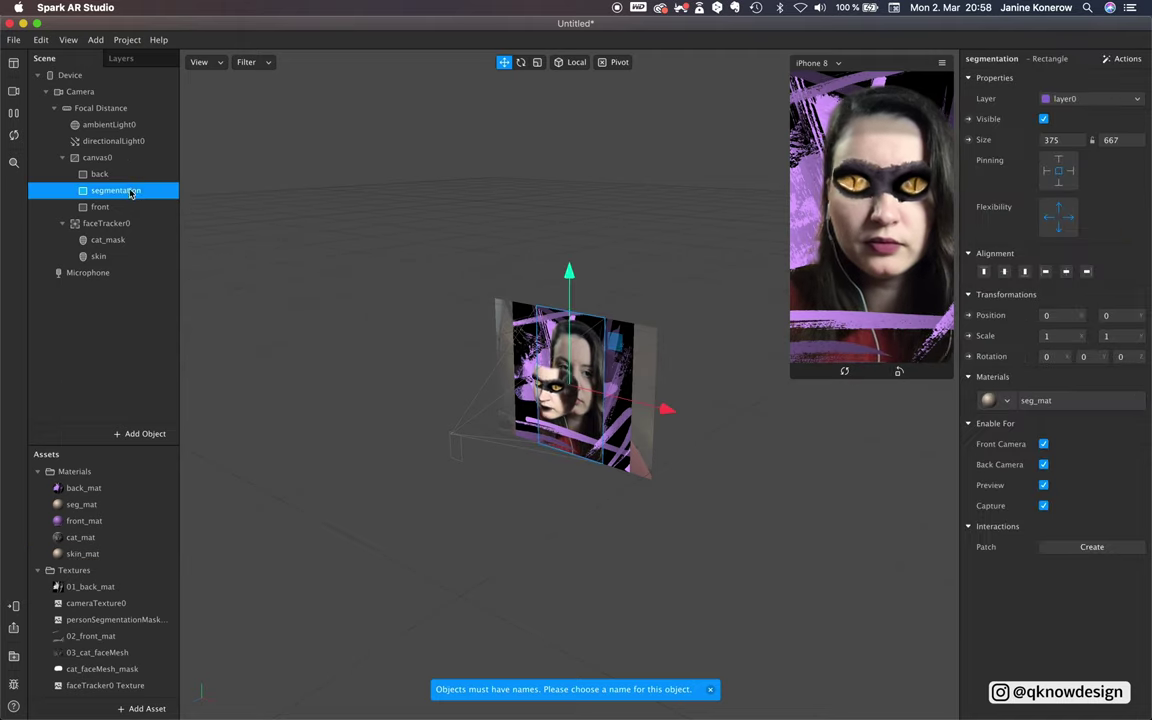
Set seg_mat's Shader Type to Flat, then reselect cat_mask in the Scene panel.
{"action": "left_click", "coordinate": [1065, 401]}
{"action": "left_click", "coordinate": [1082, 78]}
{"action": "left_click", "coordinate": [1059, 96]}
{"action": "left_click", "coordinate": [108, 240]}
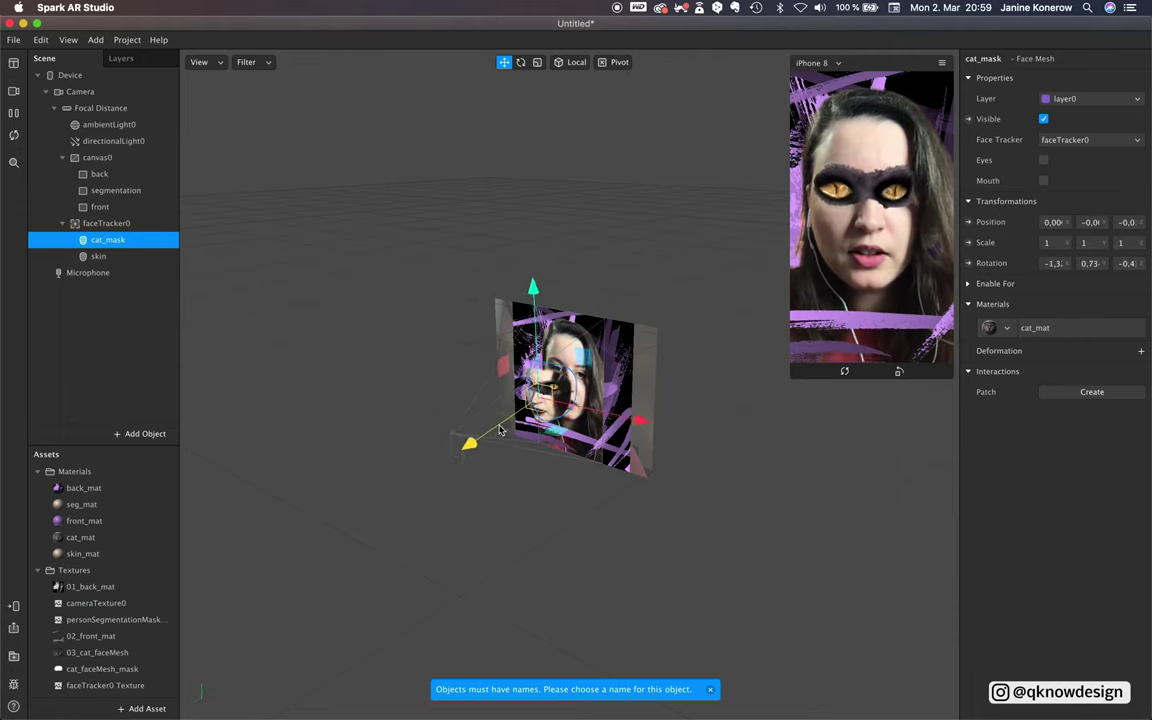
{"action": "left_click", "coordinate": [607, 298]}
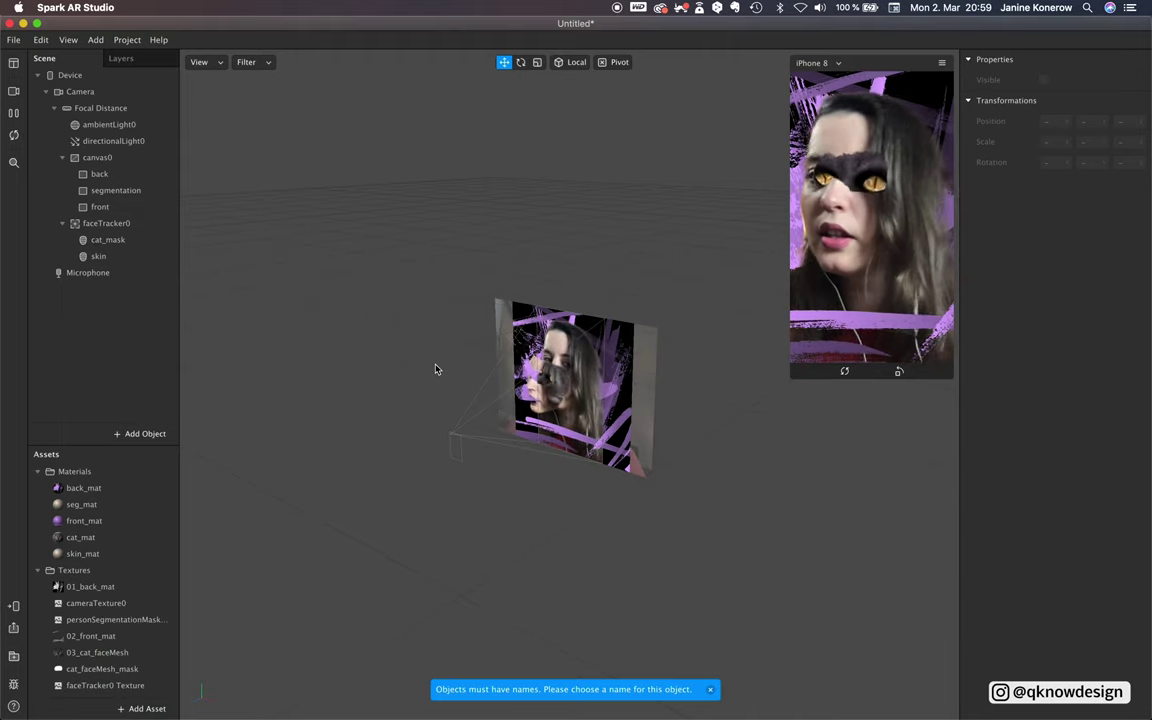
{"action": "left_click", "coordinate": [90, 224]}
{"action": "left_click", "coordinate": [118, 241]}
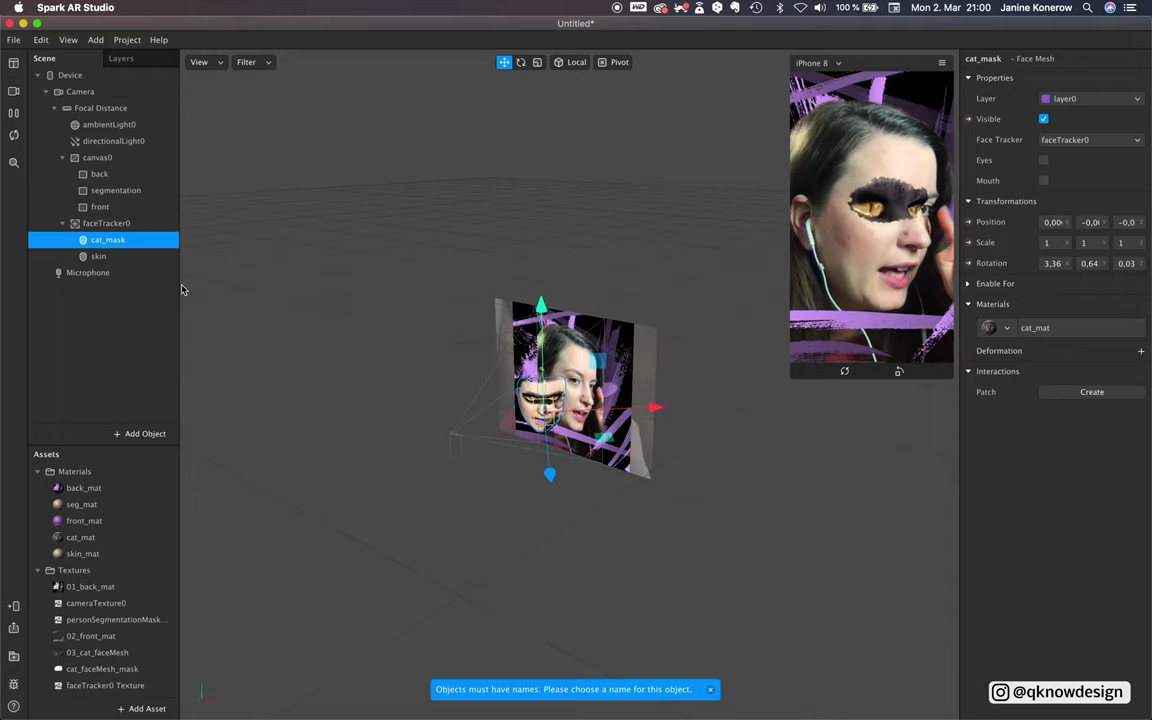
Expand cat_mat's Advanced Render Options from the cat_mask mesh.
{"action": "left_click", "coordinate": [92, 315]}
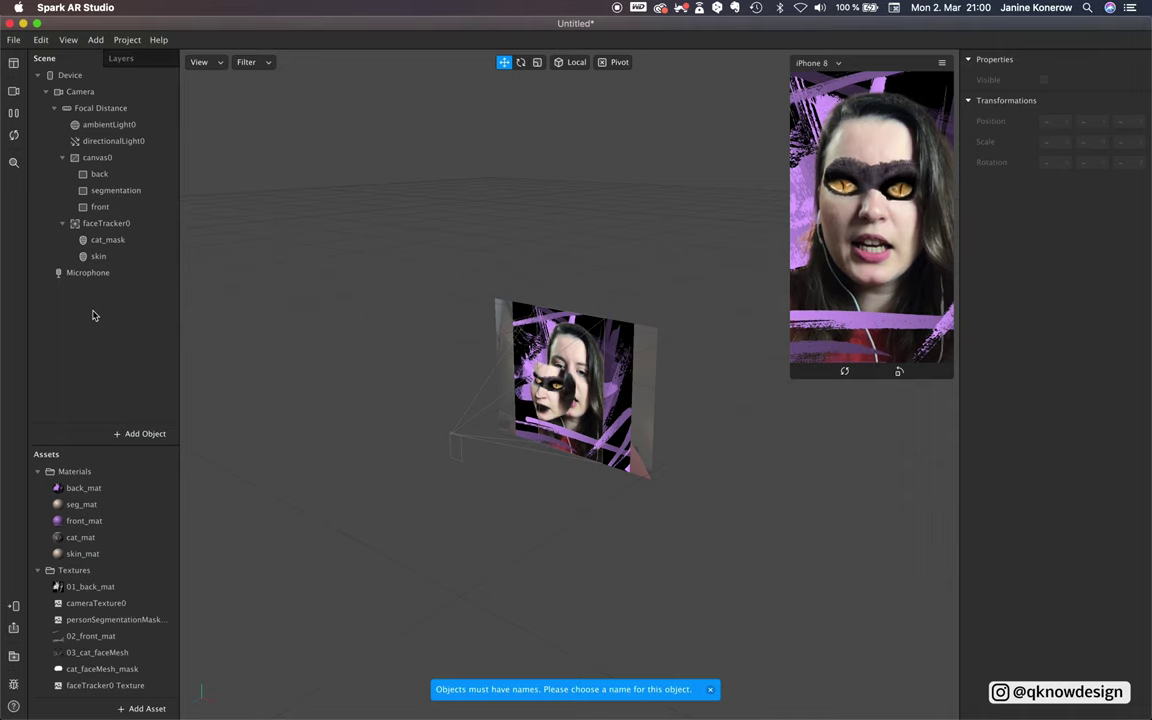
{"action": "left_click", "coordinate": [102, 242]}
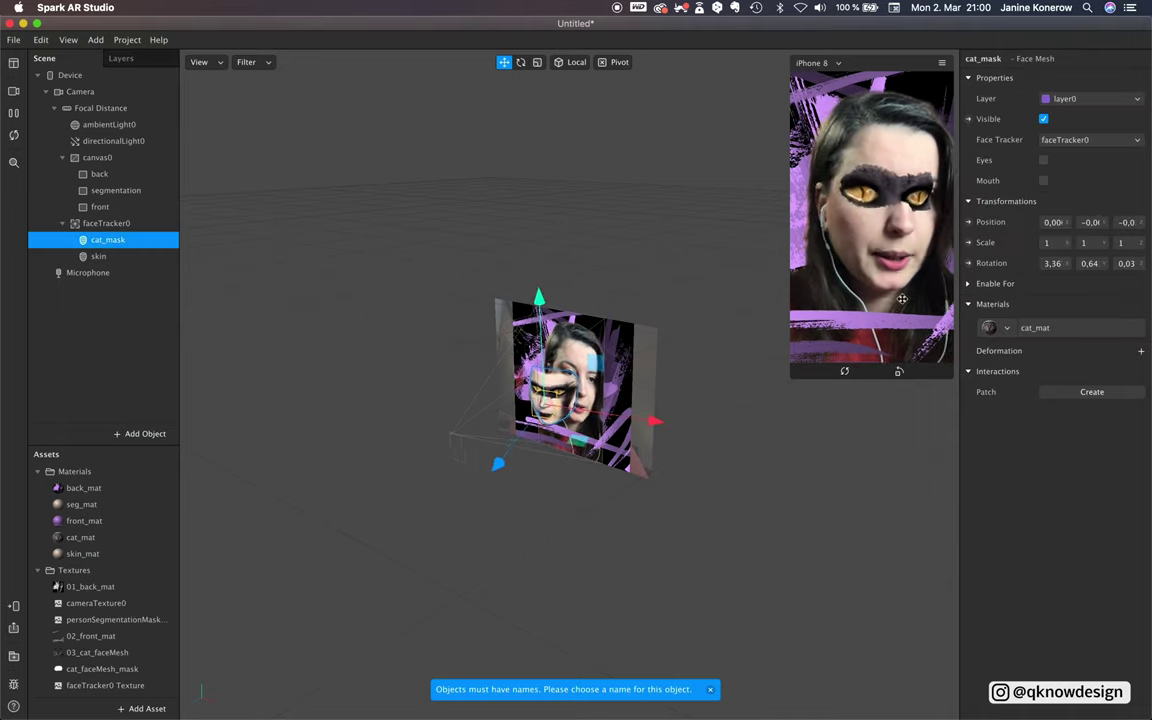
{"action": "left_click", "coordinate": [1046, 330]}
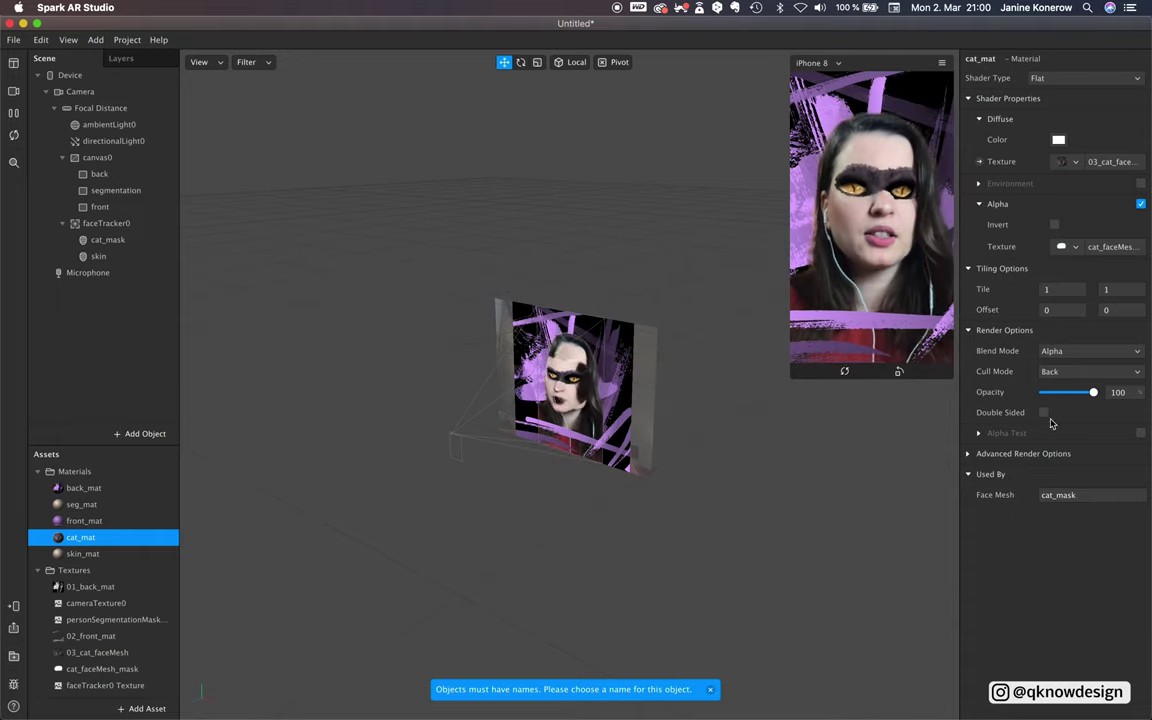
{"action": "left_click", "coordinate": [967, 453]}
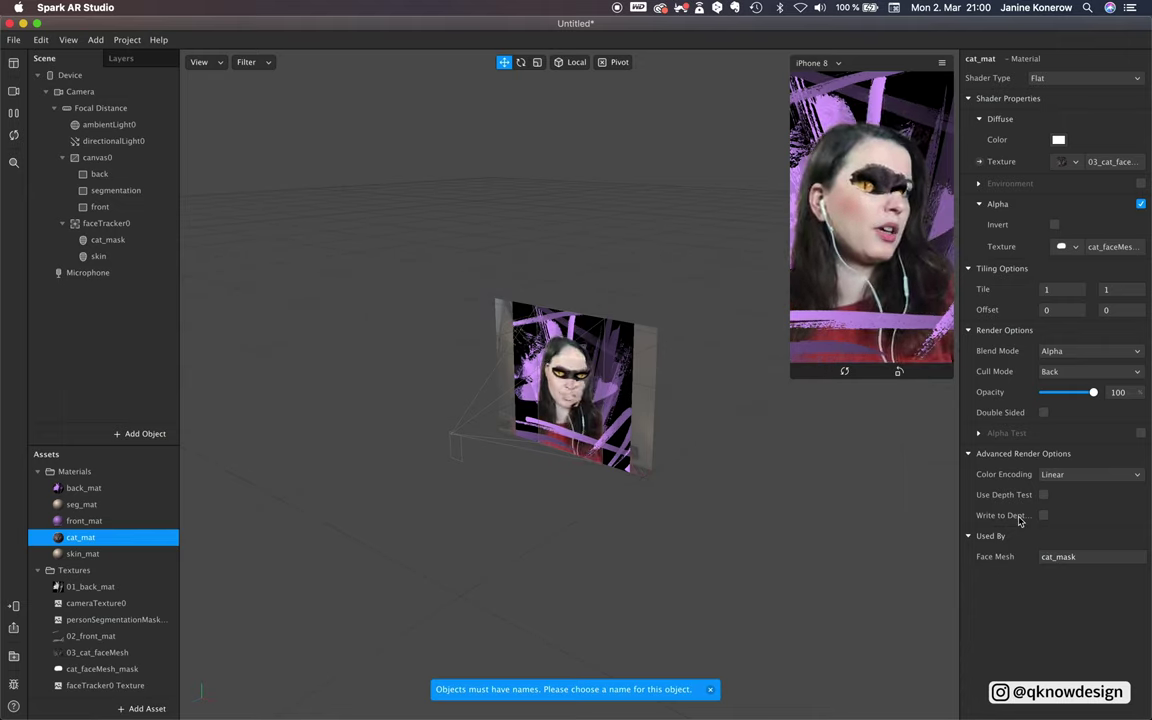
Expand skin_mat's Advanced Render Options from the skin mesh.
{"action": "left_click", "coordinate": [98, 256]}
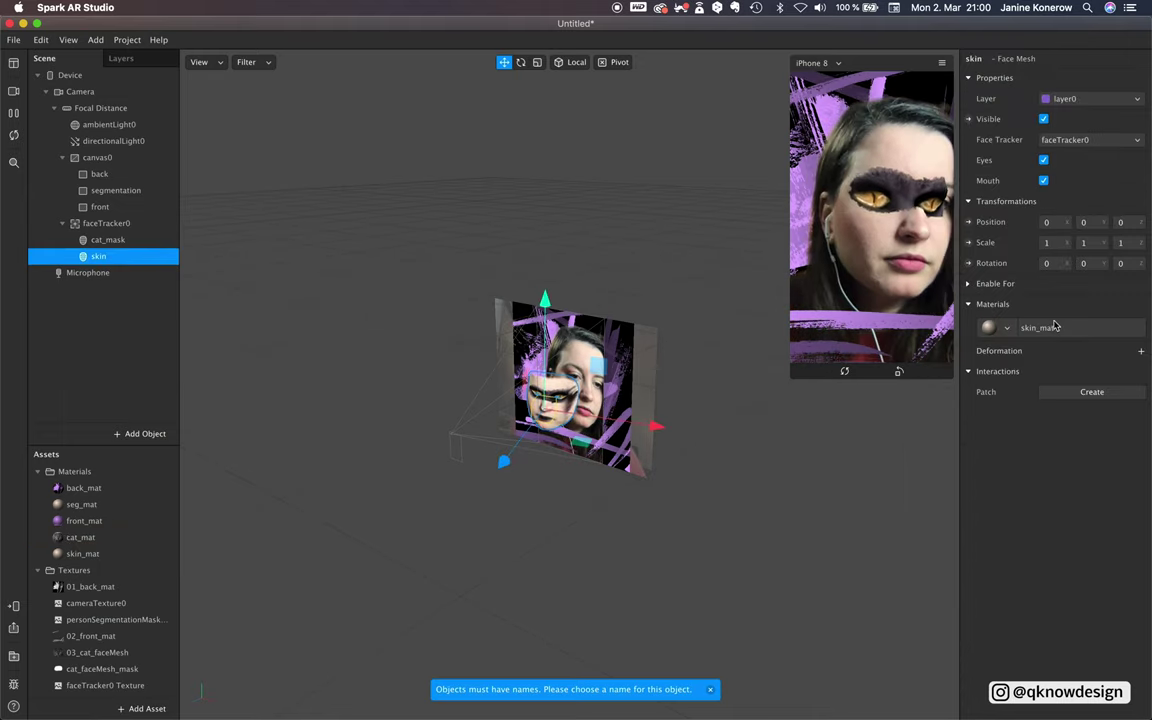
{"action": "left_click", "coordinate": [1087, 334]}
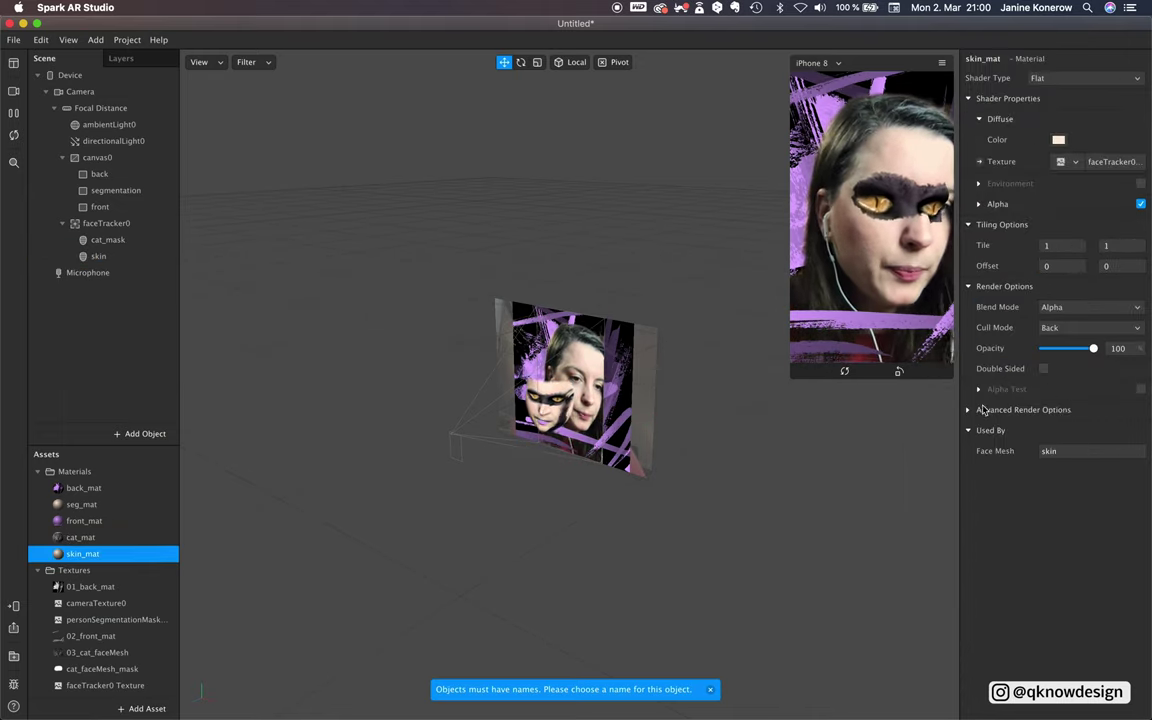
{"action": "left_click", "coordinate": [968, 414]}
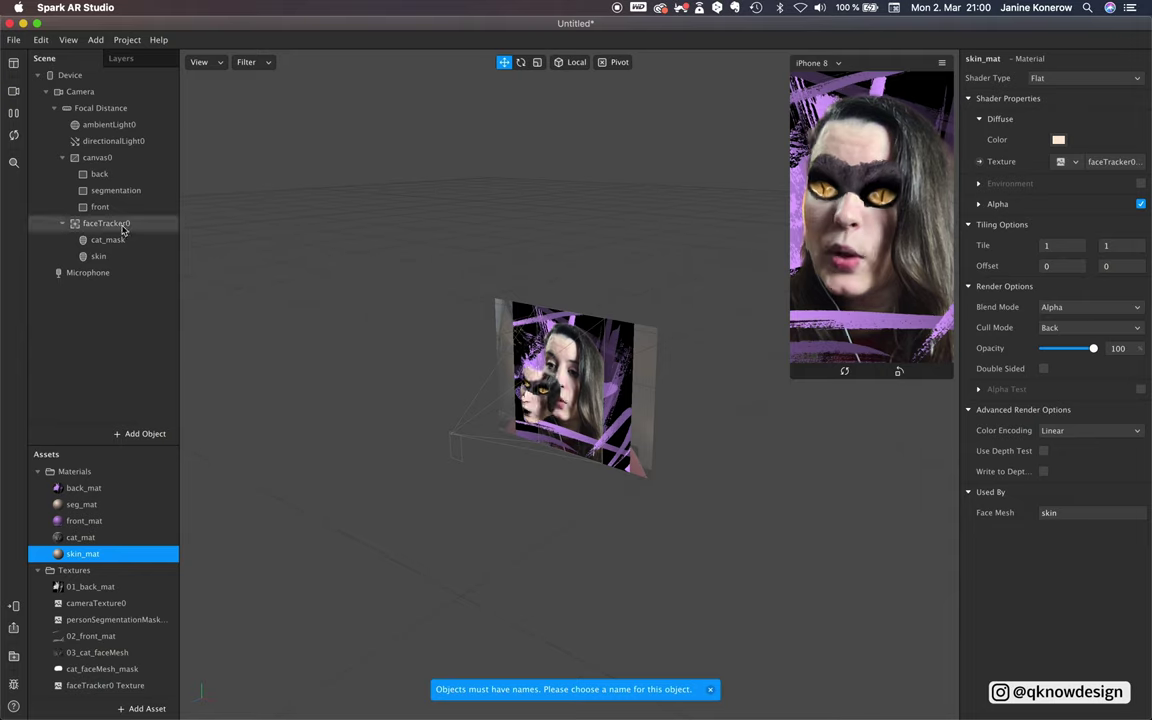
Insert a face mesh and place it under faceTracker0 above cat_mask.
{"action": "left_click", "coordinate": [140, 434]}
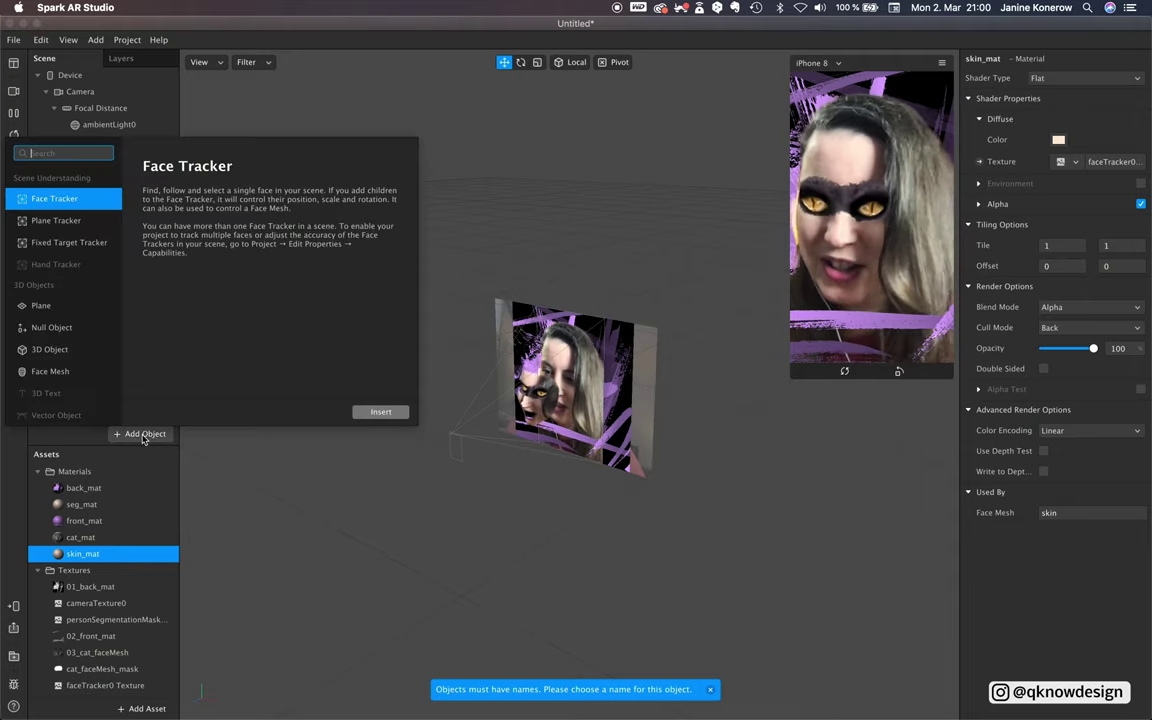
{"action": "left_click", "coordinate": [55, 372]}
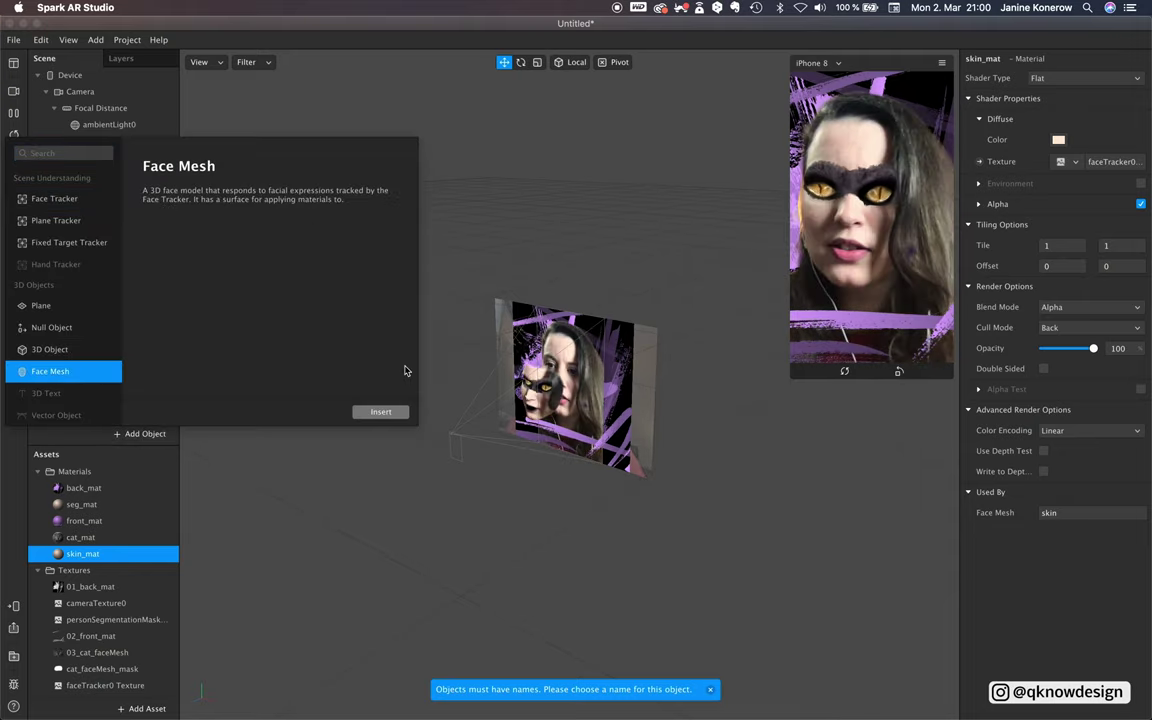
{"action": "left_click", "coordinate": [380, 412]}
{"action": "mouse_move", "coordinate": [96, 281]}
{"action": "left_mouse_down"}
{"action": "mouse_move", "coordinate": [108, 232]}
{"action": "mouse_move", "coordinate": [108, 265]}
{"action": "left_mouse_up"}
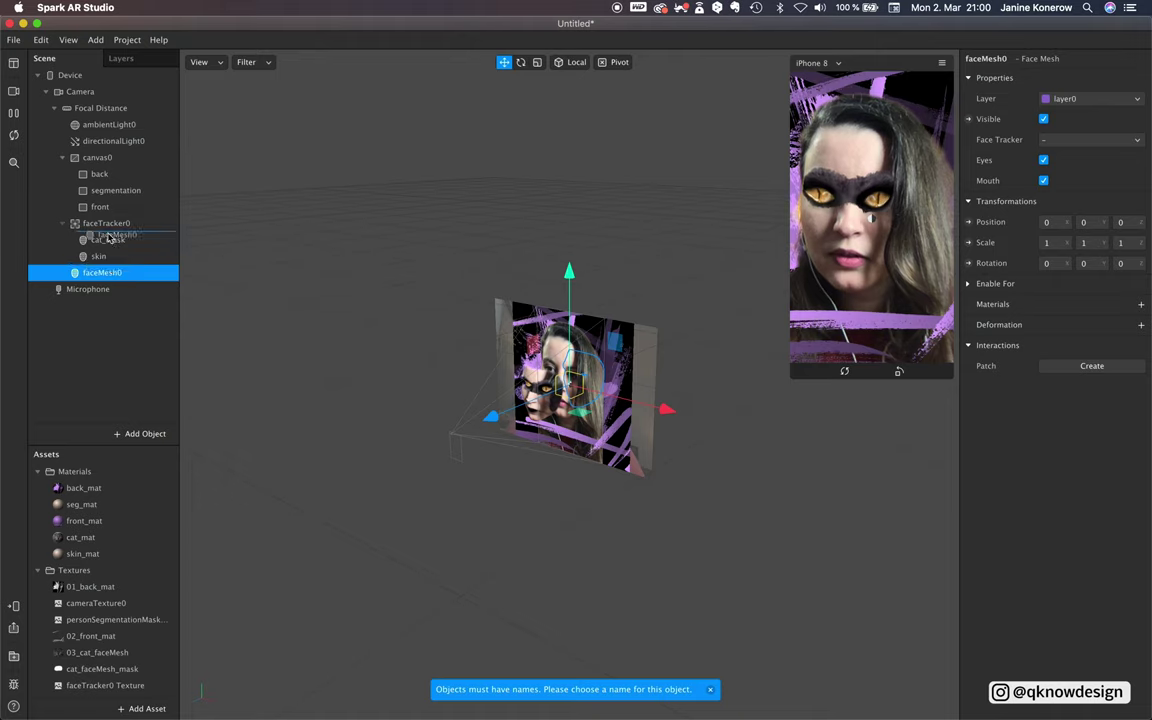
{"action": "left_click_drag", "start_coordinate": [108, 265], "coordinate": [108, 226]}
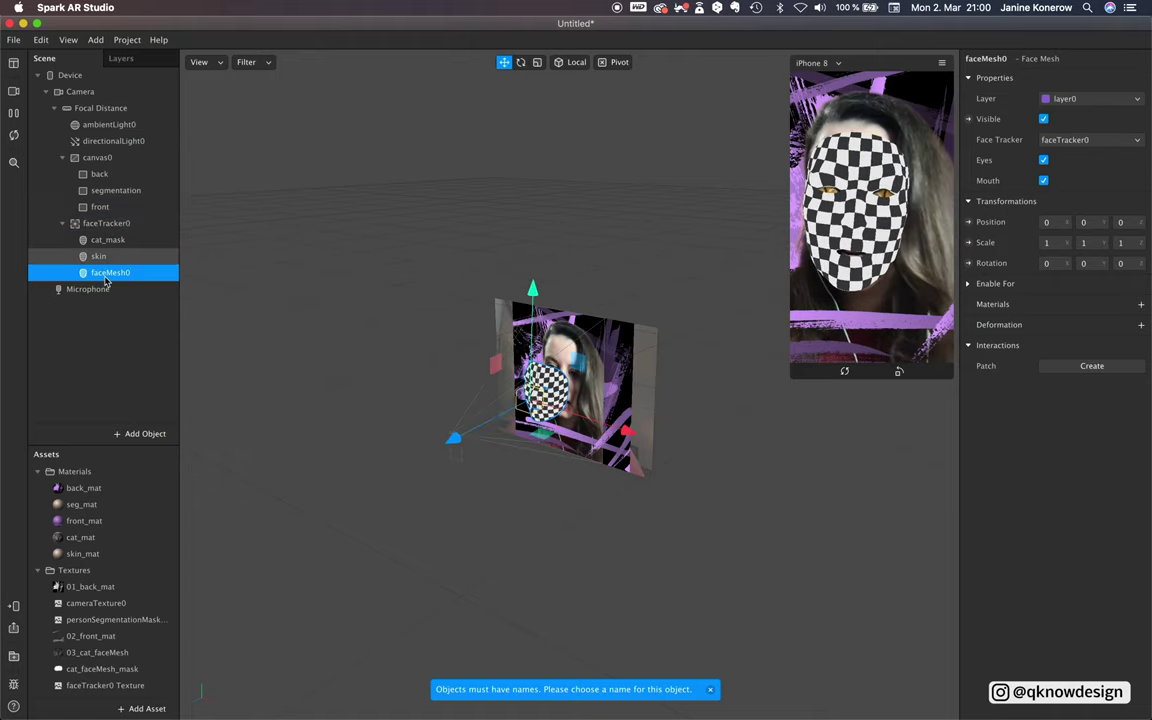
{"action": "left_click_drag", "start_coordinate": [120, 272], "coordinate": [114, 234]}
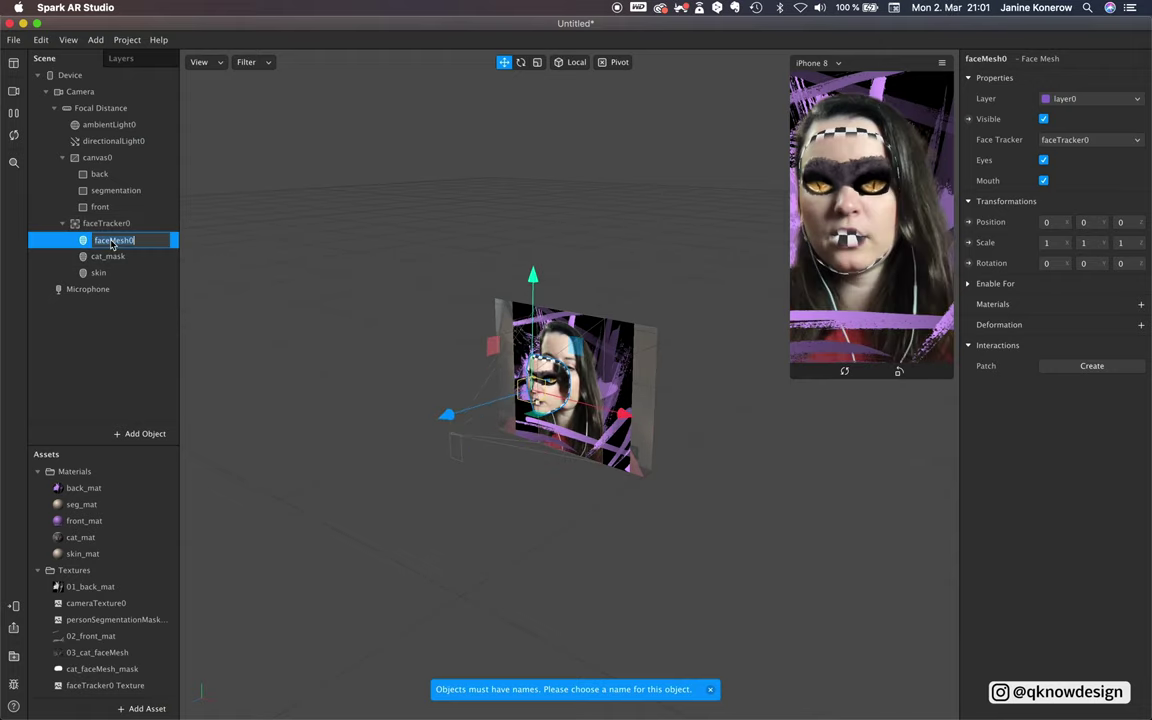
Rename the new mesh 'hole' and give it a new material.
{"action": "double_click", "coordinate": [113, 241]}
{"action": "type", "text": "hole"}
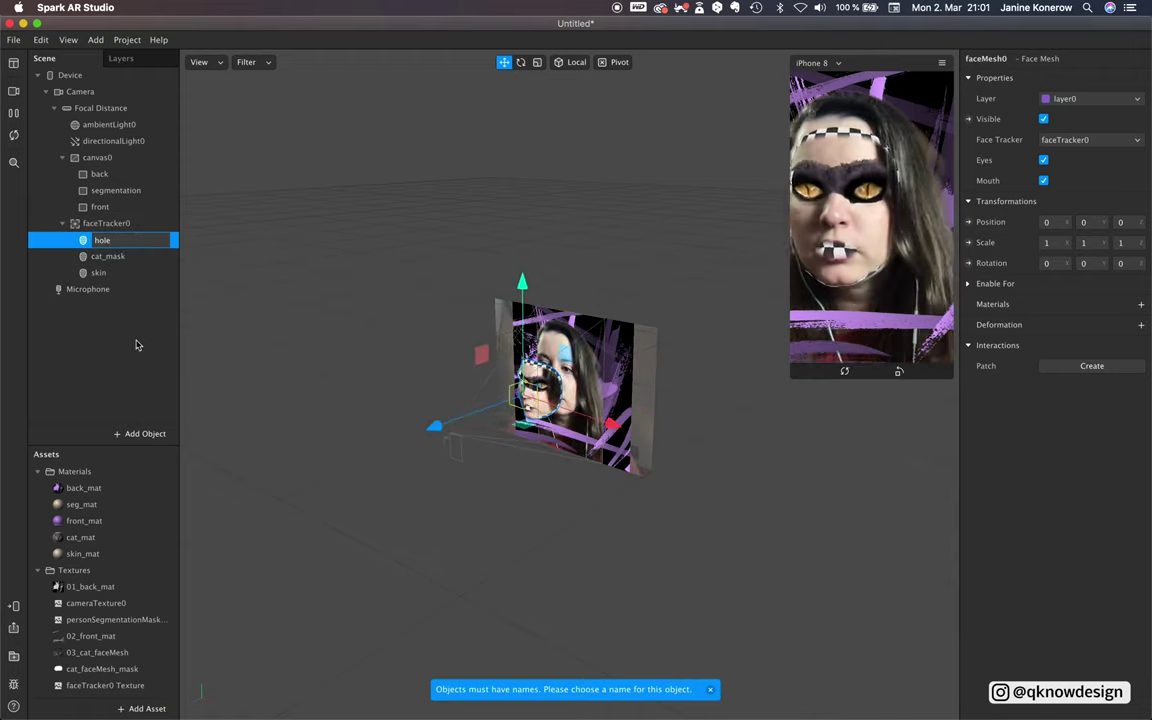
{"action": "key", "text": "Return"}
{"action": "left_click", "coordinate": [138, 246]}
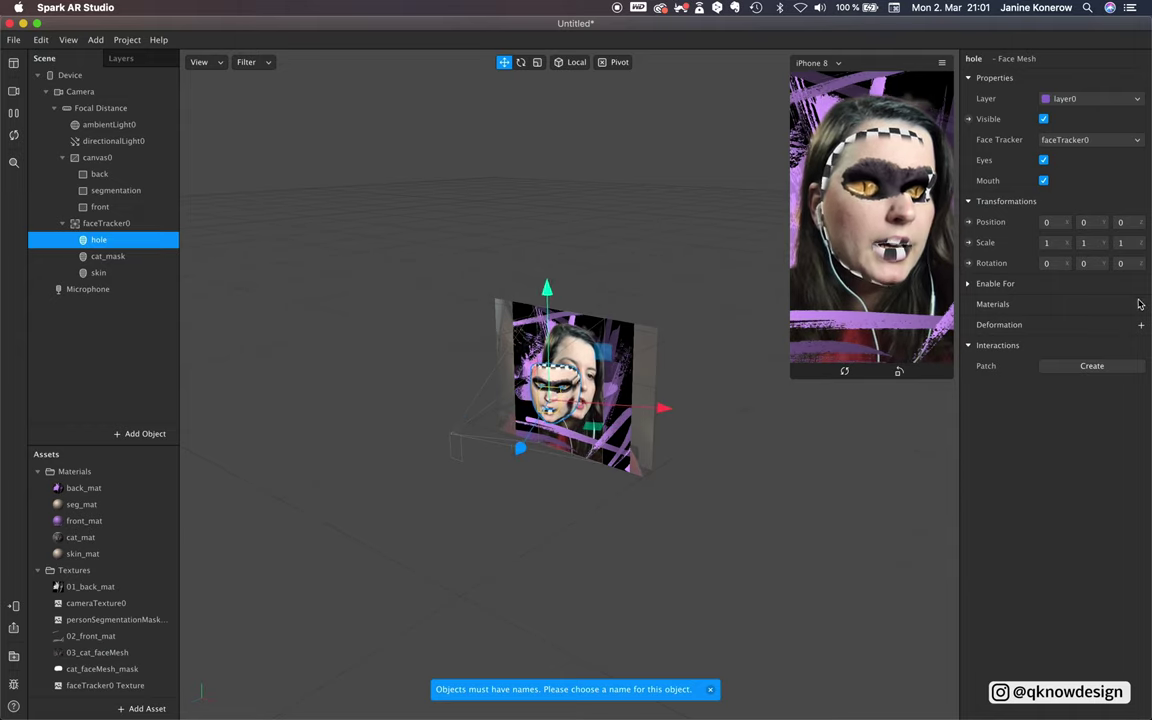
{"action": "left_click", "coordinate": [1141, 304]}
{"action": "left_click", "coordinate": [1025, 383]}
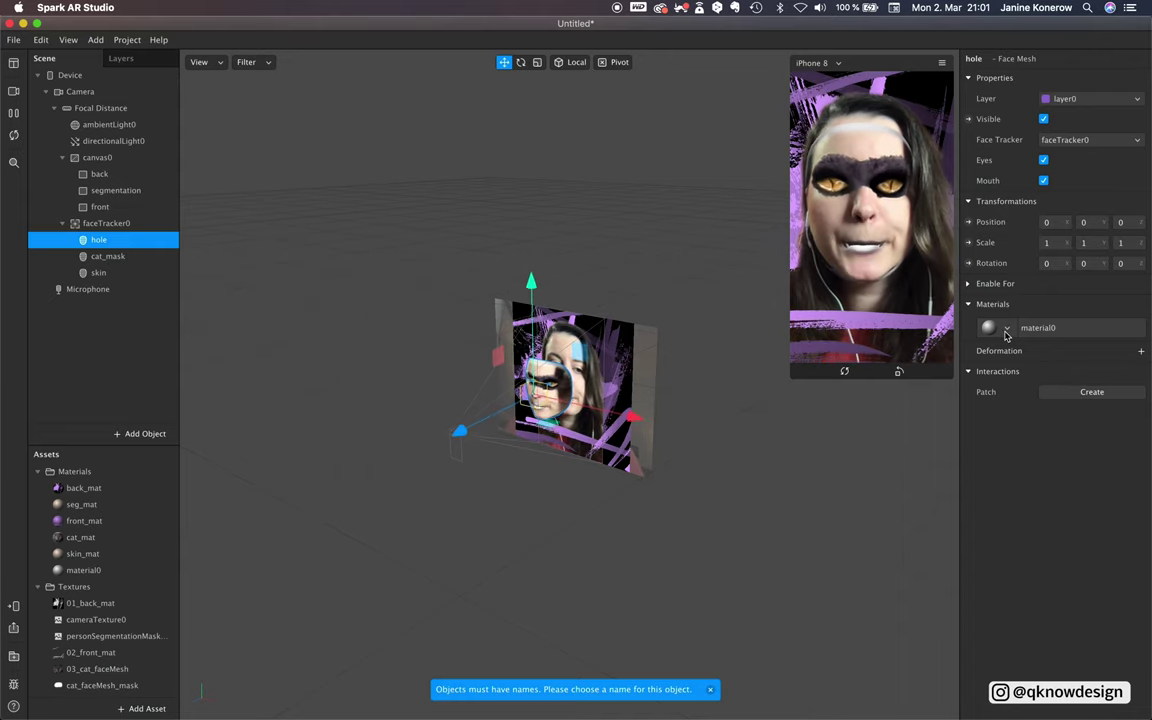
Make the hole material Flat-shaded with a near-black dark magenta colour.
{"action": "left_click", "coordinate": [1040, 328]}
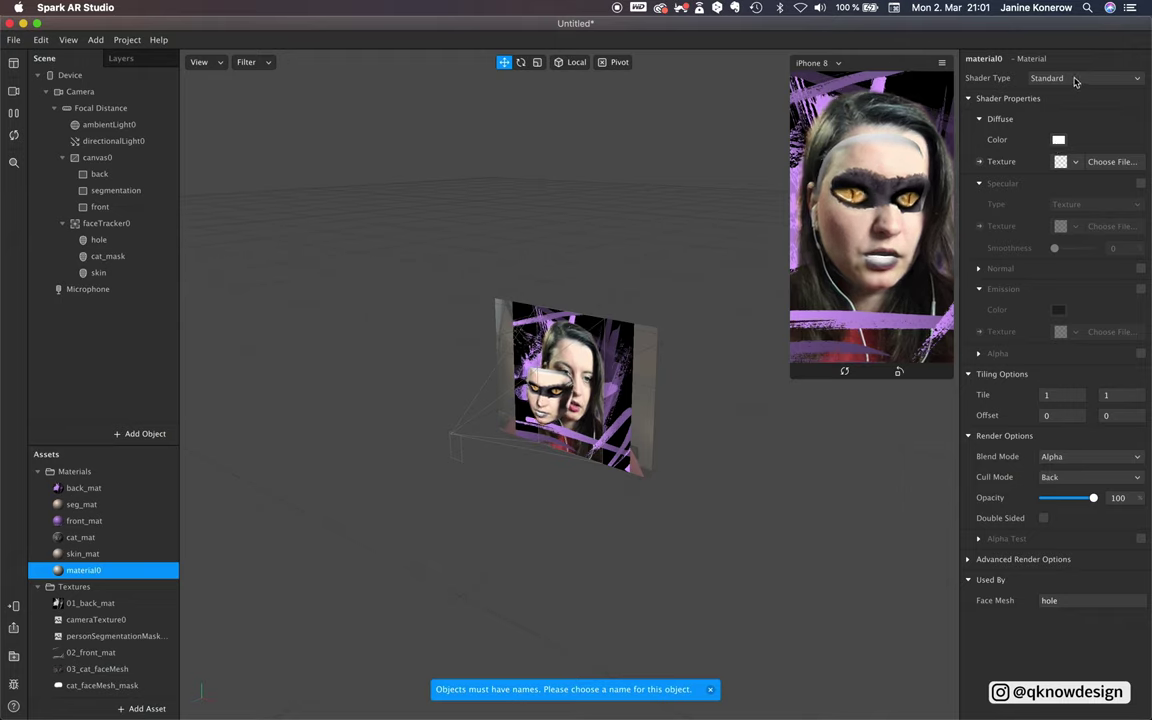
{"action": "left_click", "coordinate": [1075, 82]}
{"action": "left_click", "coordinate": [990, 93]}
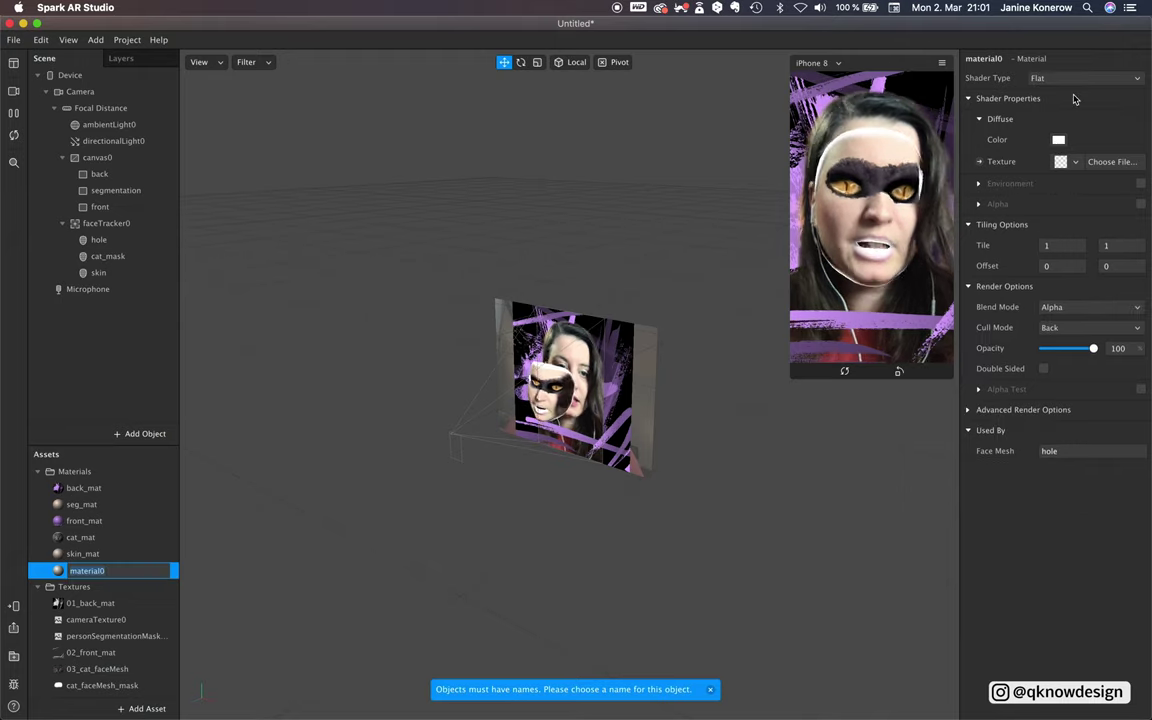
{"action": "left_click", "coordinate": [1058, 139]}
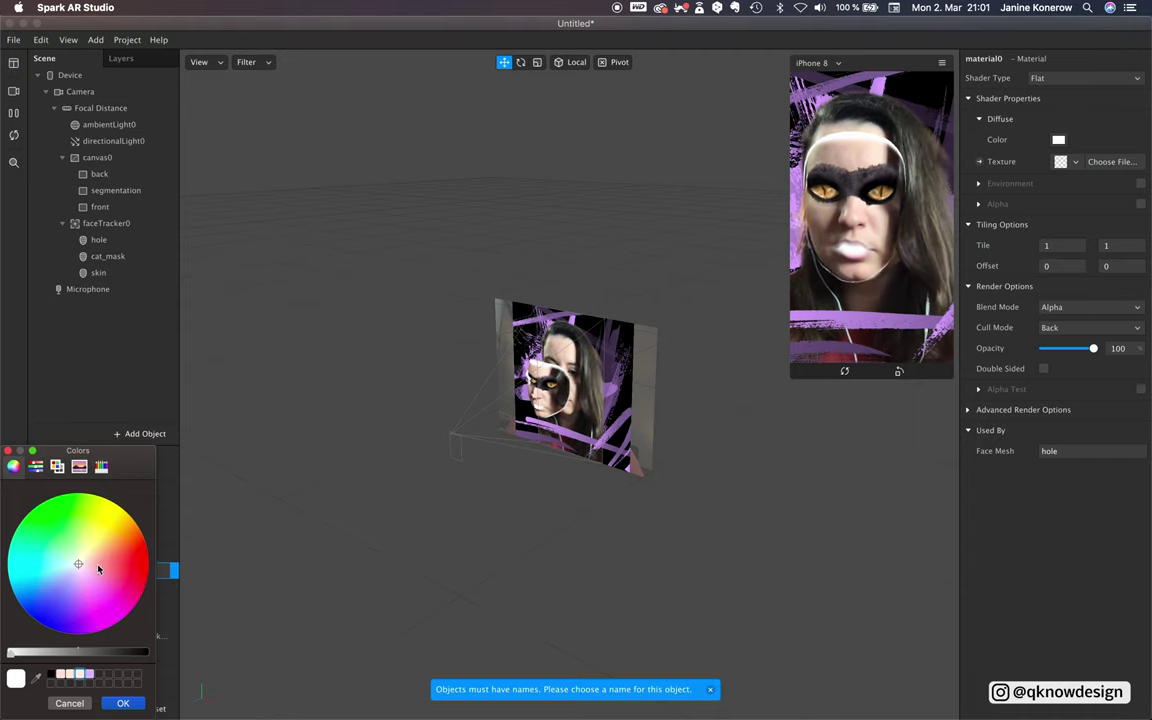
{"action": "left_click", "coordinate": [126, 598]}
{"action": "left_click_drag", "start_coordinate": [146, 653], "coordinate": [128, 656]}
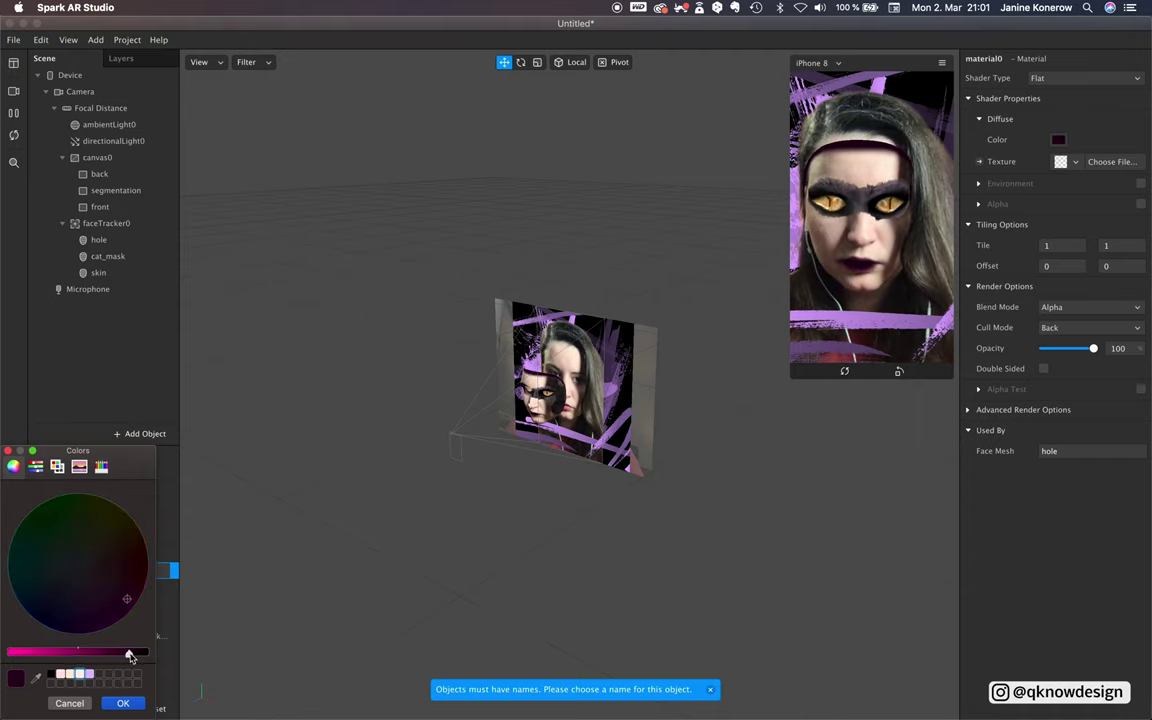
{"action": "left_click", "coordinate": [123, 703]}
{"action": "left_click", "coordinate": [128, 273]}
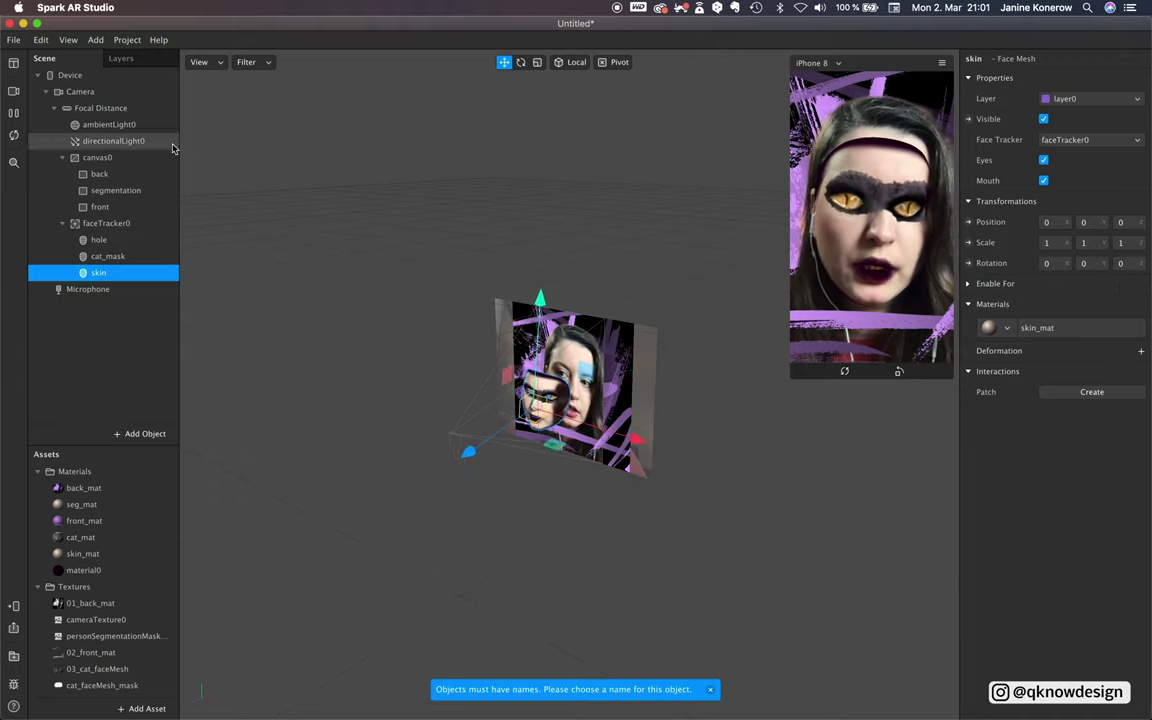
{"action": "left_click", "coordinate": [100, 240]}
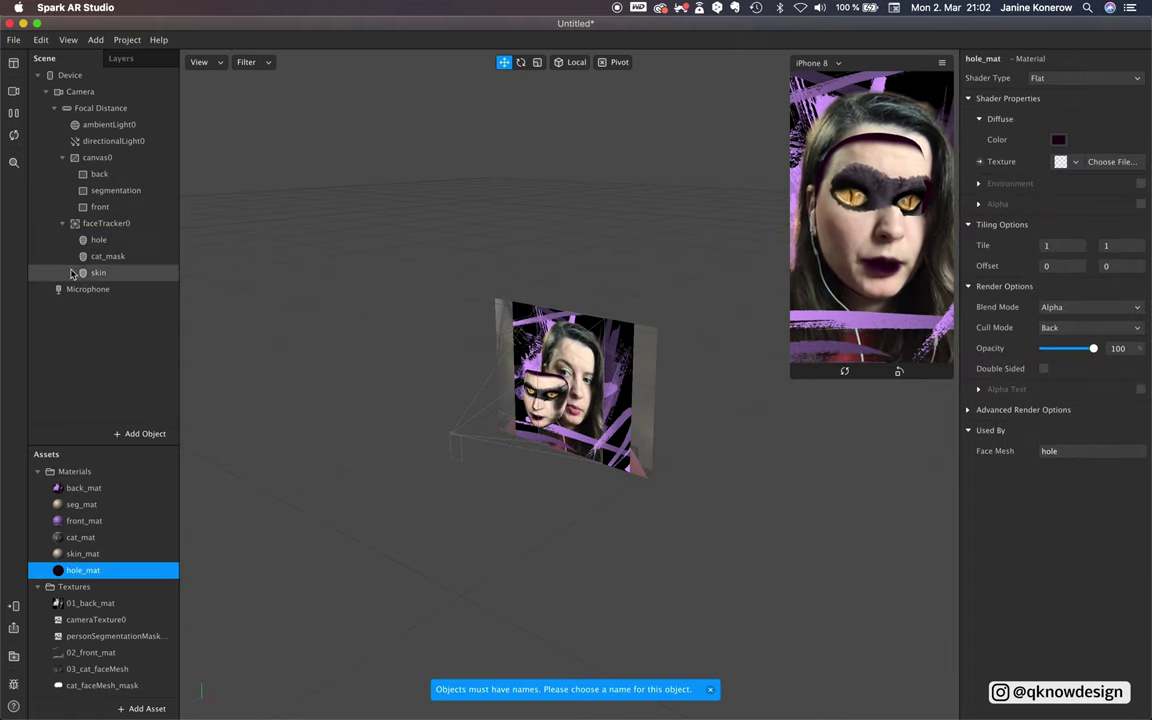
Turn off the hole mesh's Mouth option, then start renaming hole_mat in Assets.
{"action": "left_click", "coordinate": [99, 240]}
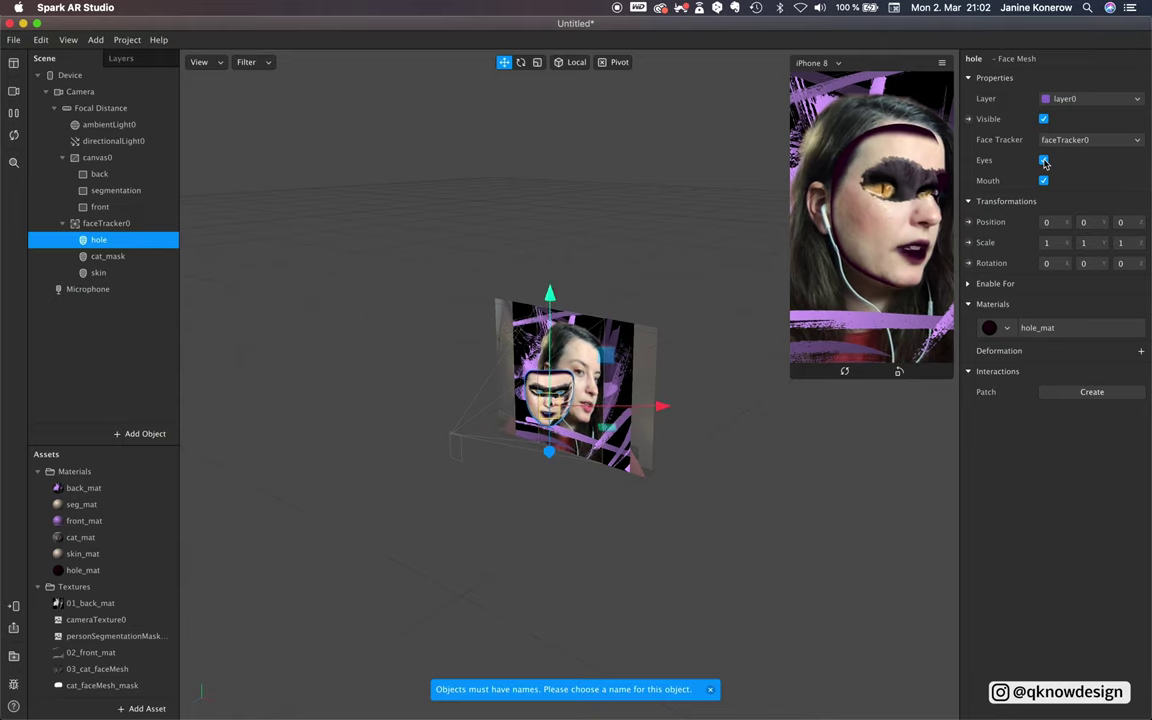
{"action": "left_click", "coordinate": [1043, 180]}
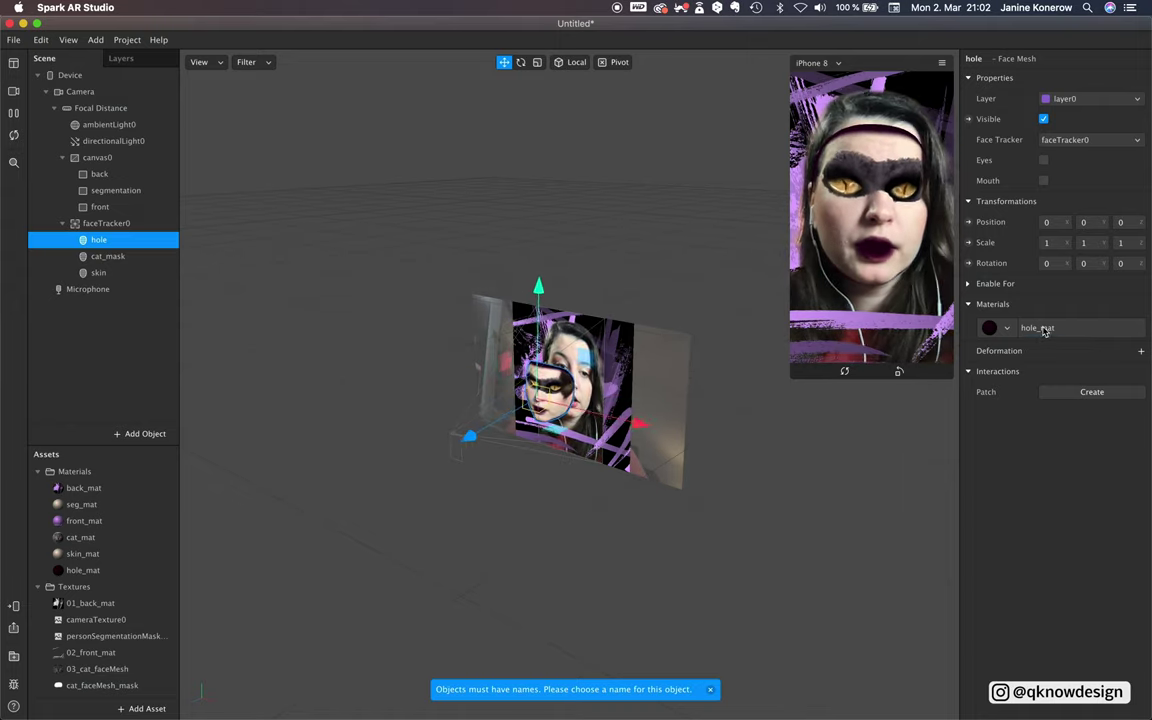
{"action": "left_click", "coordinate": [1042, 328]}
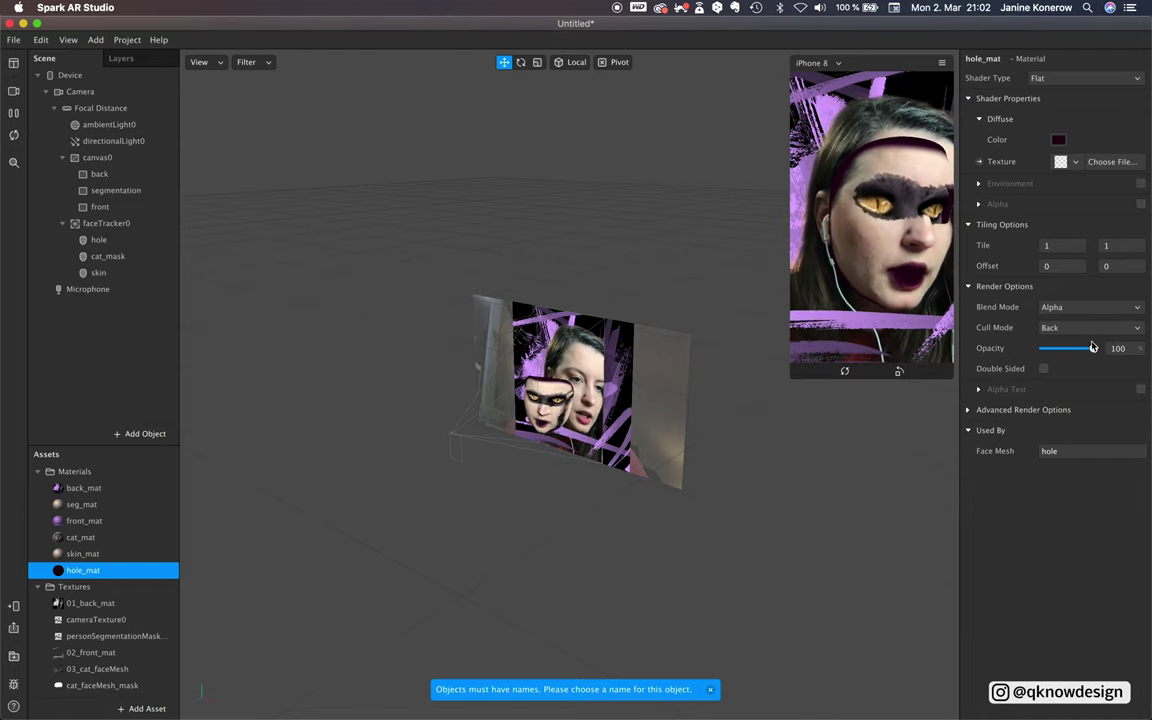
{"action": "double_click", "coordinate": [140, 571]}
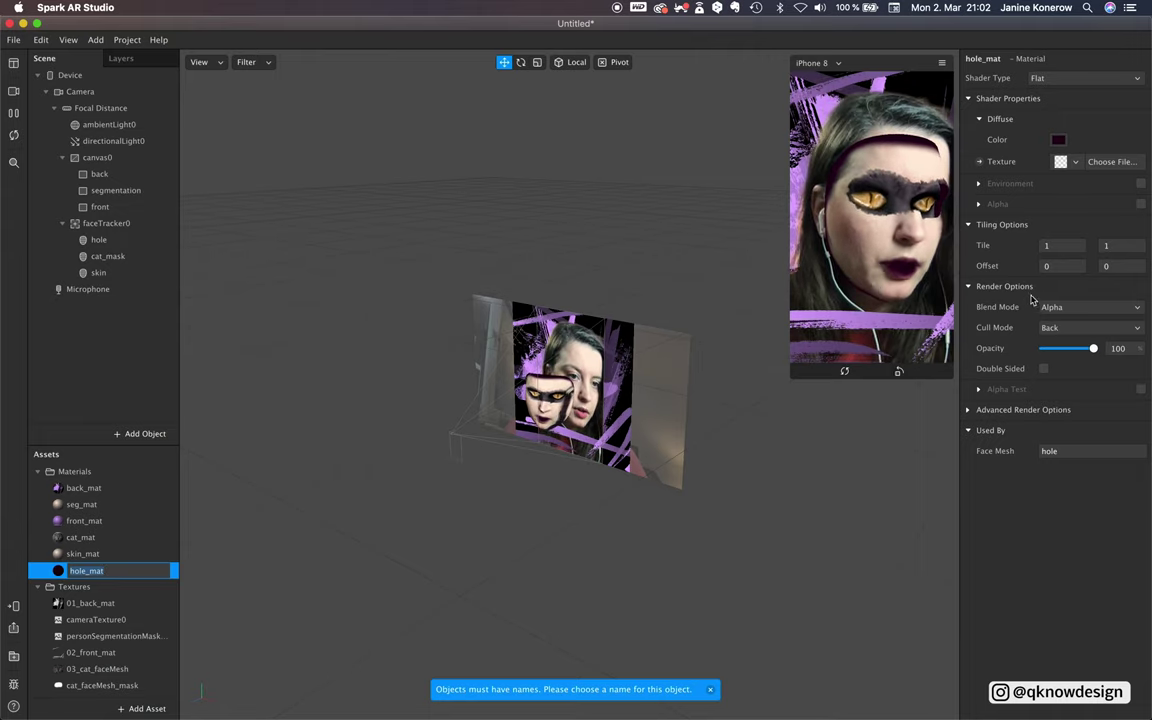
Enable hole_mat's alpha with cat_faceMesh_mask and switch off its Use Depth Test.
{"action": "left_click", "coordinate": [1140, 205]}
{"action": "left_click", "coordinate": [1077, 248]}
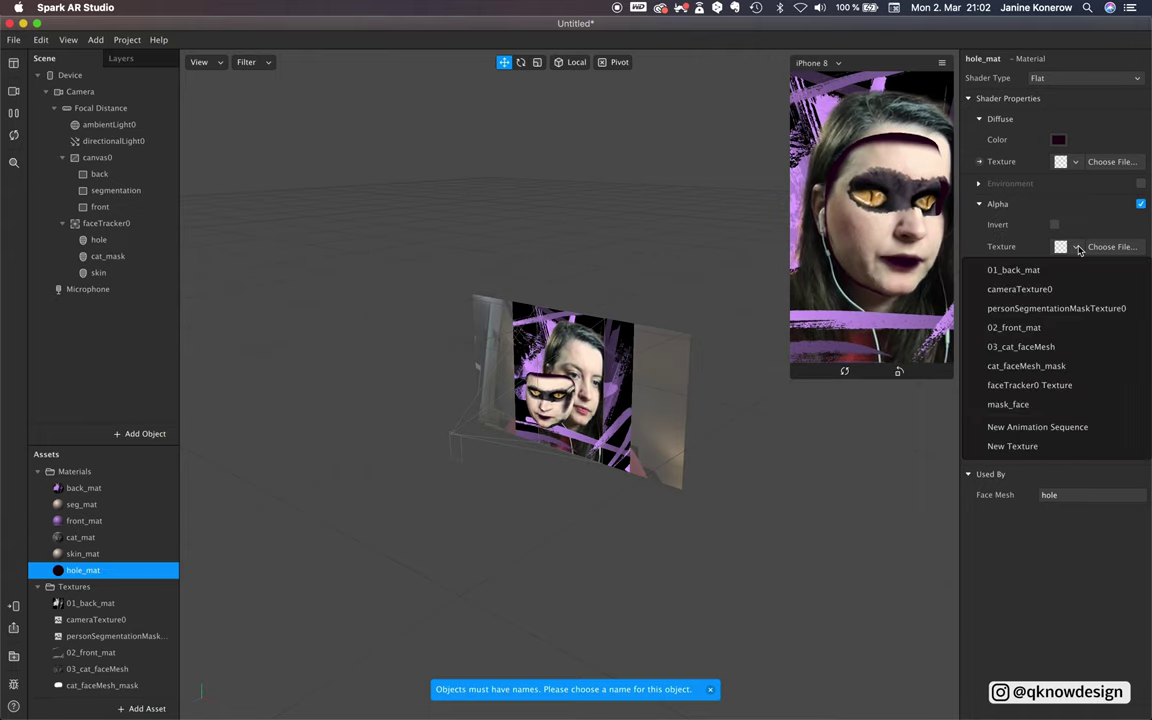
{"action": "left_click", "coordinate": [1046, 368]}
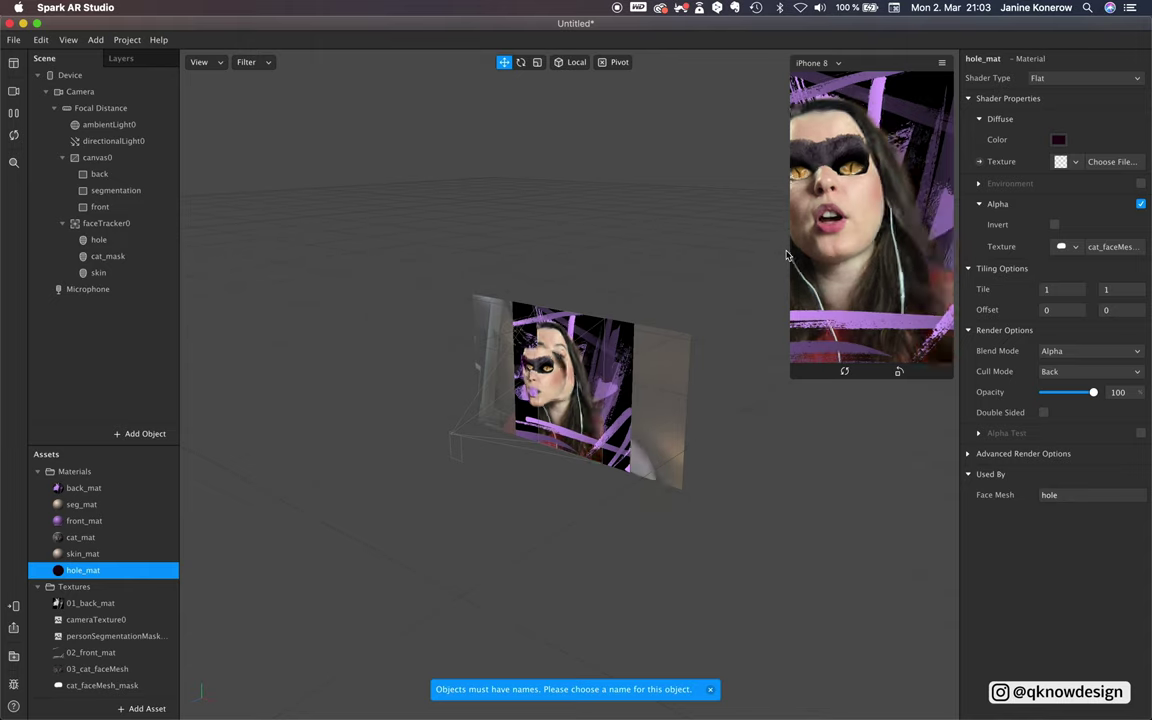
{"action": "left_click", "coordinate": [1020, 453]}
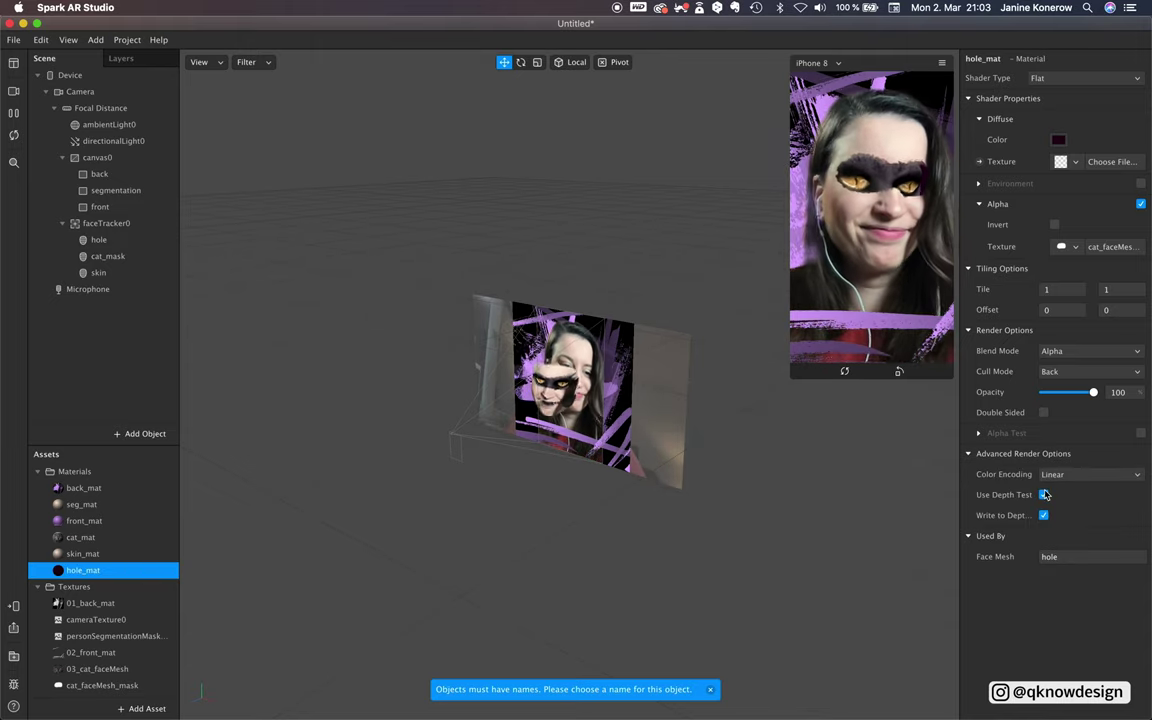
{"action": "left_click", "coordinate": [1044, 494]}
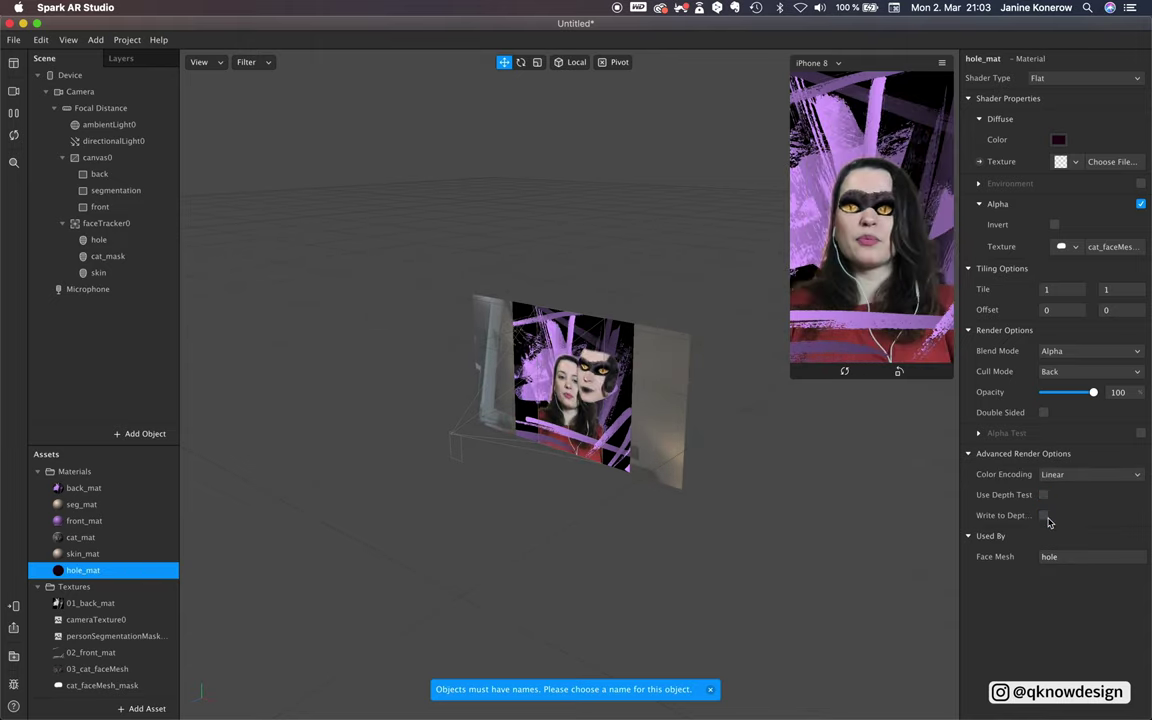
Insert a new face mesh and name it 'brush'.
{"action": "left_click", "coordinate": [140, 433]}
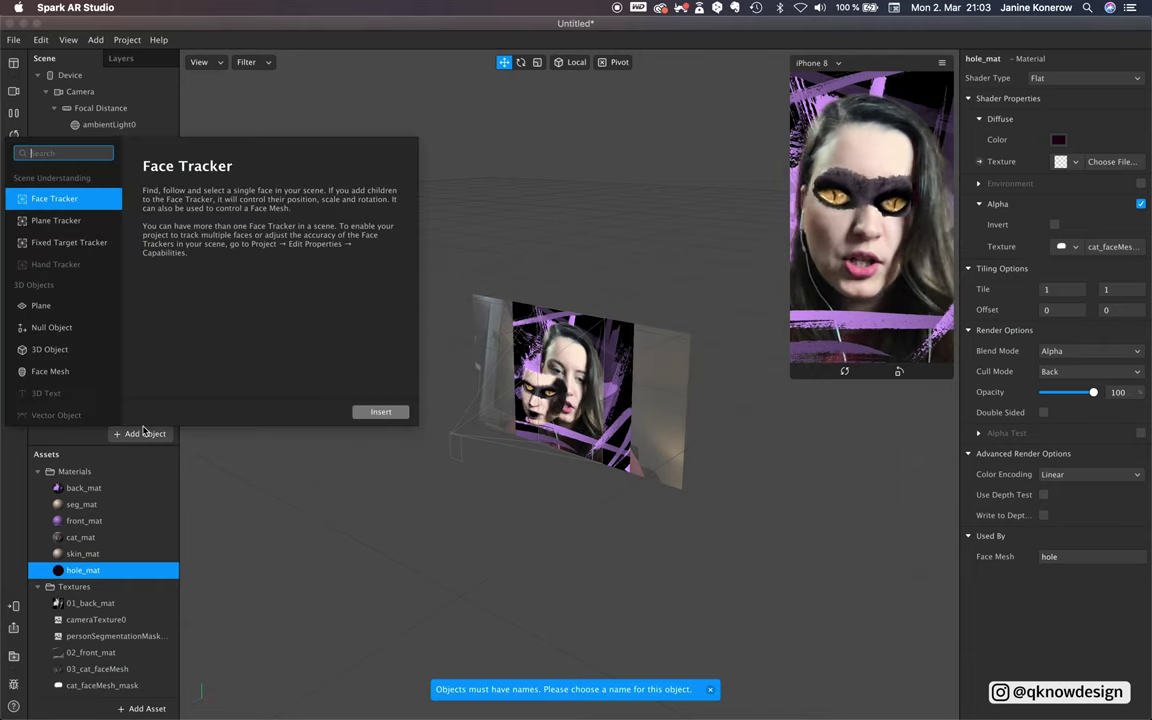
{"action": "left_click", "coordinate": [67, 370]}
{"action": "left_click", "coordinate": [378, 412]}
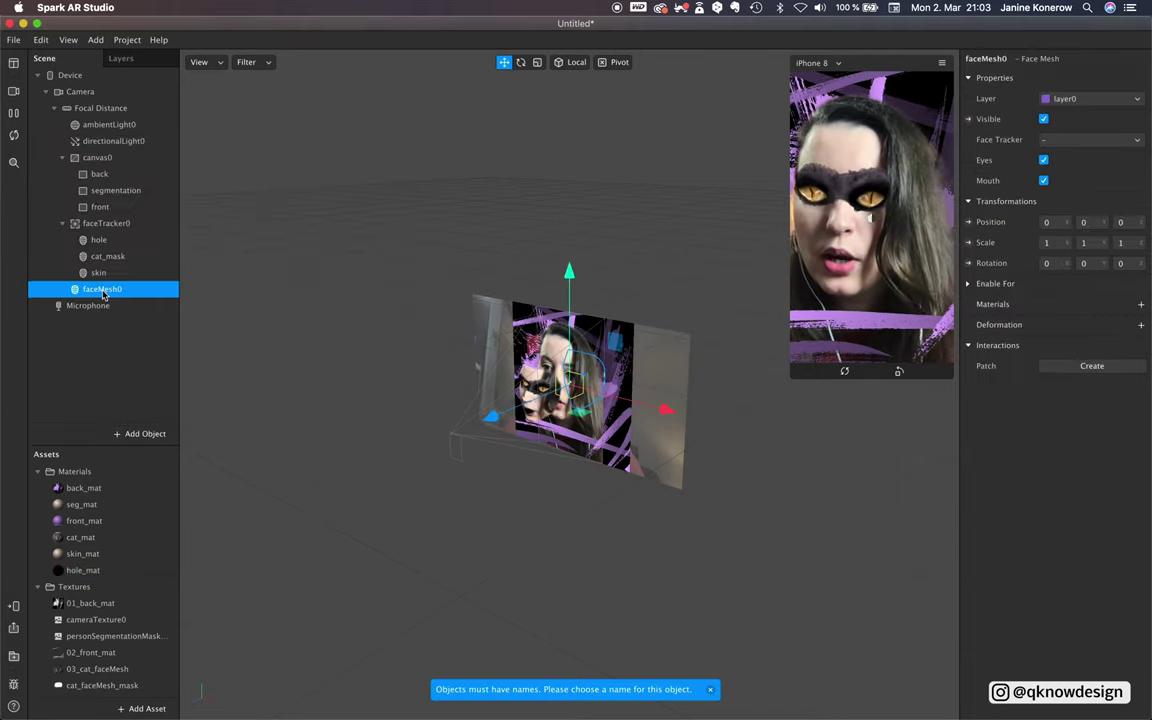
{"action": "double_click", "coordinate": [102, 289]}
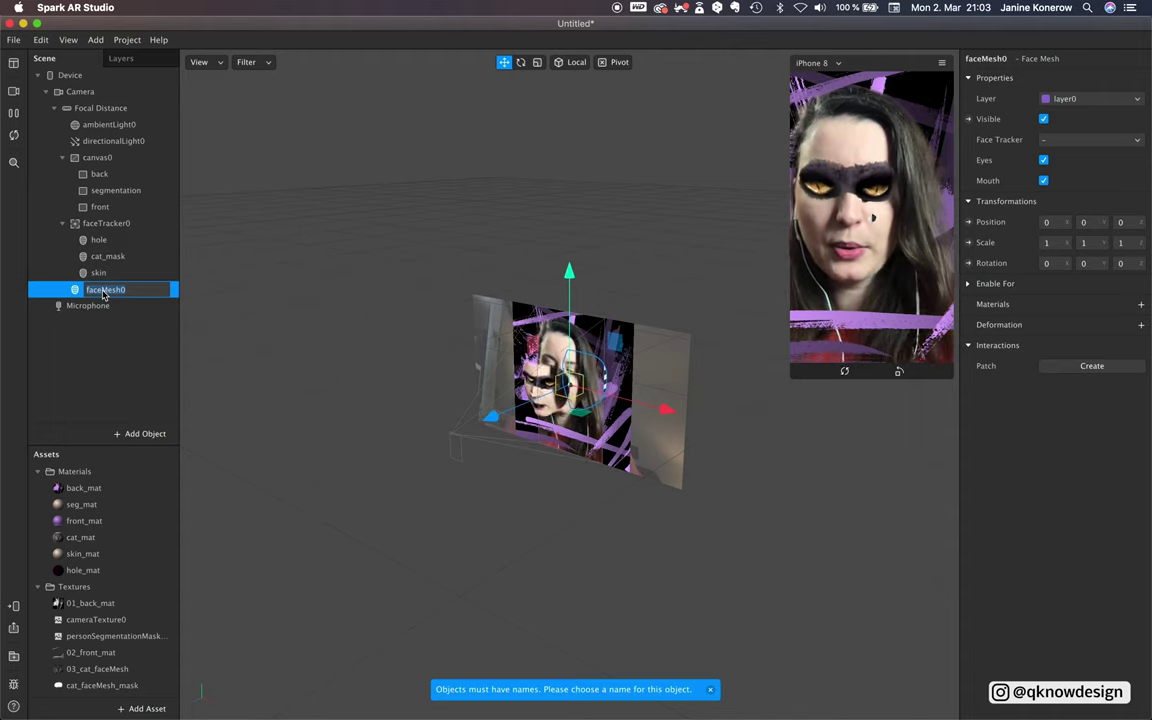
{"action": "type", "text": "brush"}
{"action": "key", "text": "Return"}
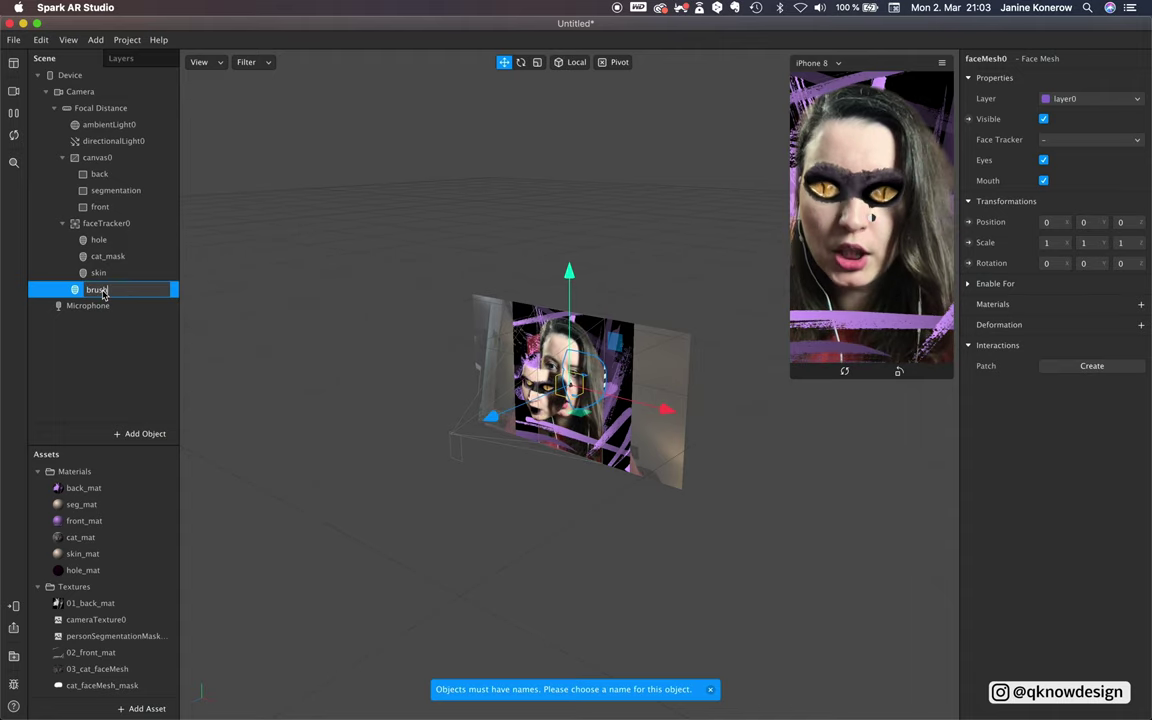
Attach the brush face mesh under faceTracker0 and start assigning it a material.
{"action": "left_click", "coordinate": [110, 319]}
{"action": "mouse_move", "coordinate": [110, 291]}
{"action": "left_mouse_down"}
{"action": "mouse_move", "coordinate": [112, 226]}
{"action": "mouse_move", "coordinate": [102, 300]}
{"action": "left_mouse_up"}
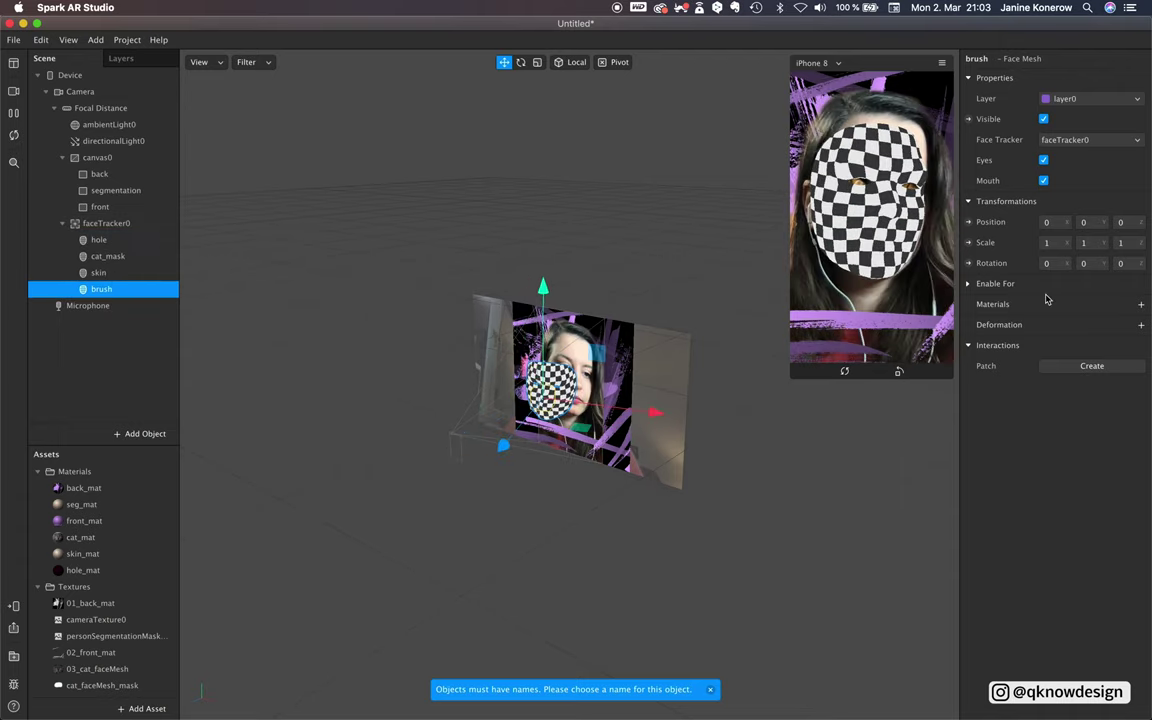
{"action": "left_click", "coordinate": [1141, 304]}
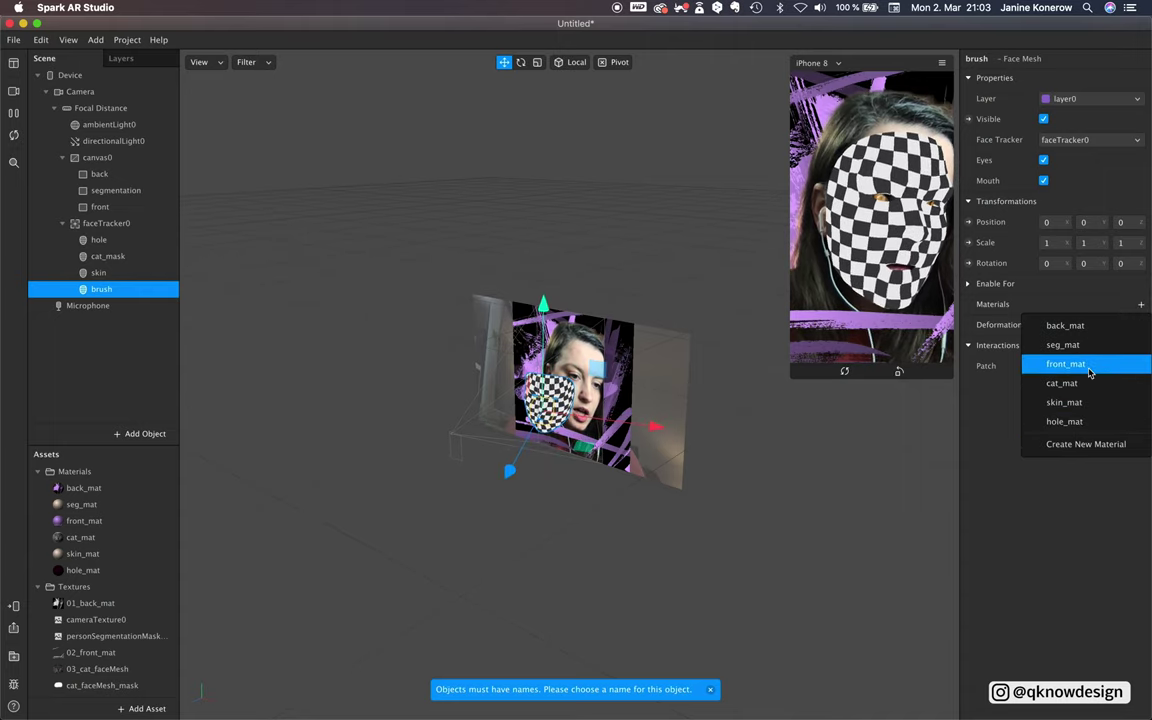
Create a new material for the brush mesh named 'brush_mat'.
{"action": "left_click", "coordinate": [1079, 445]}
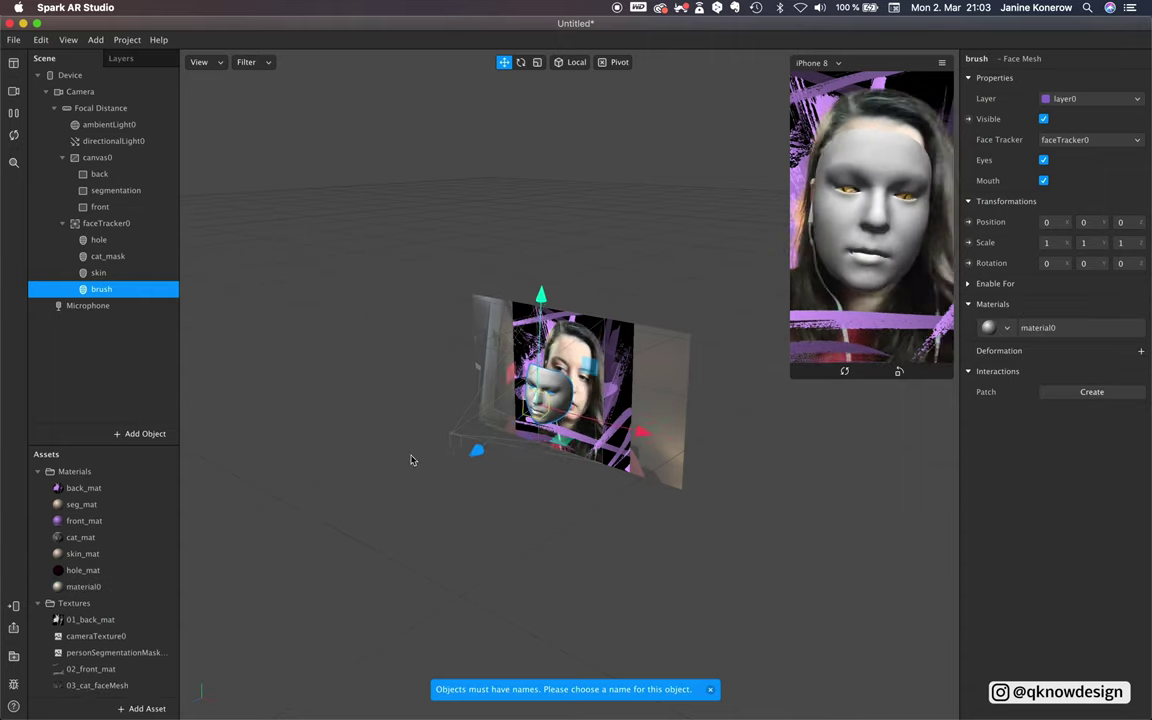
{"action": "double_click", "coordinate": [98, 588]}
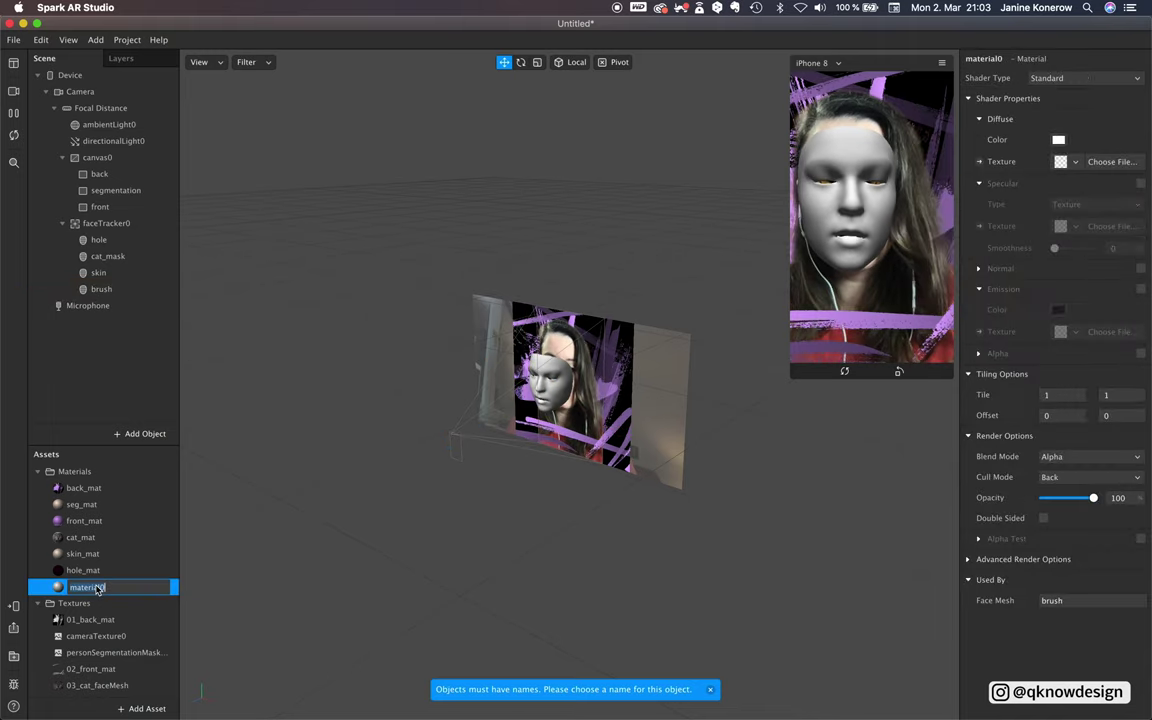
{"action": "type", "text": "brush_"}
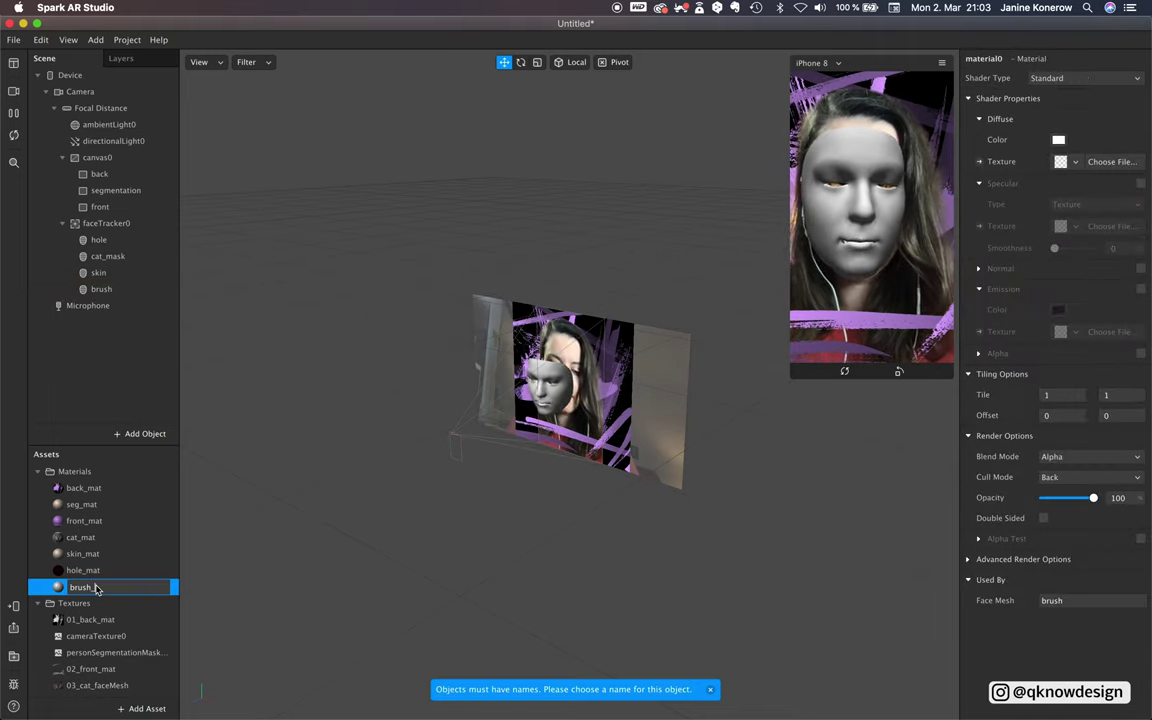
{"action": "type", "text": "mat"}
{"action": "key", "text": "Return"}
{"action": "left_click", "coordinate": [90, 619]}
{"action": "left_click", "coordinate": [85, 587]}
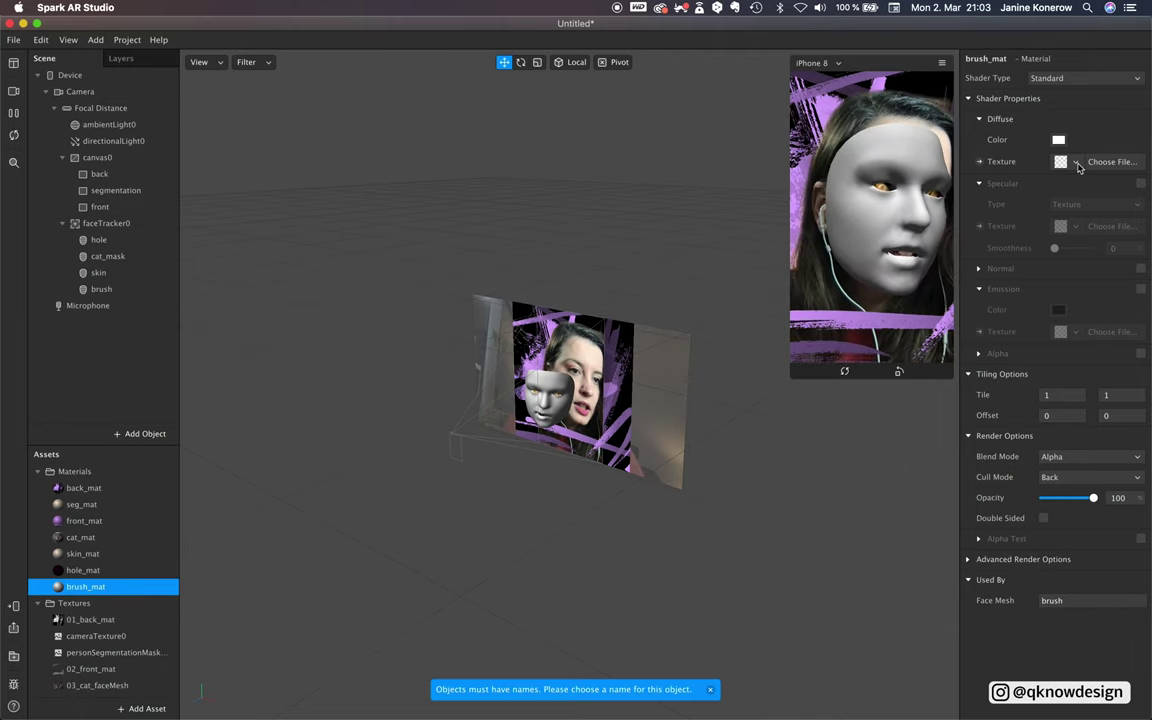
Load cat_faceMesh_brush.png as brush_mat's diffuse texture.
{"action": "left_click", "coordinate": [1070, 161]}
{"action": "left_click", "coordinate": [1071, 371]}
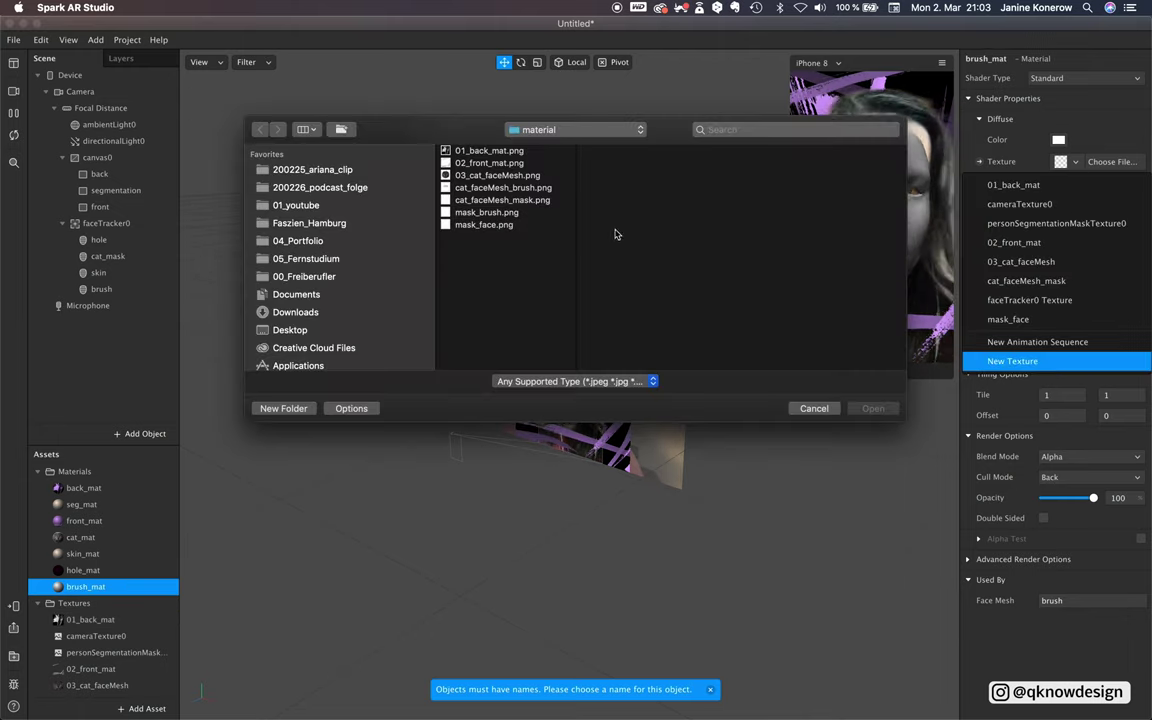
{"action": "left_click", "coordinate": [486, 212]}
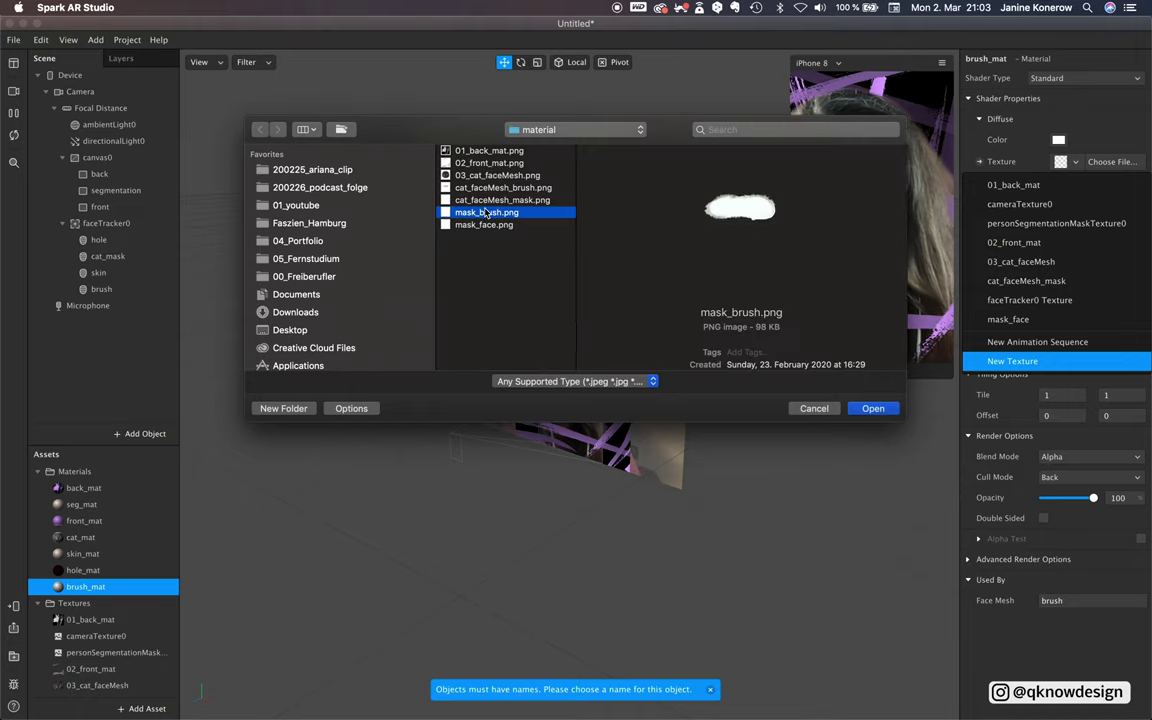
{"action": "key", "text": "Down"}
{"action": "key", "text": "Up"}
{"action": "key", "text": "Up"}
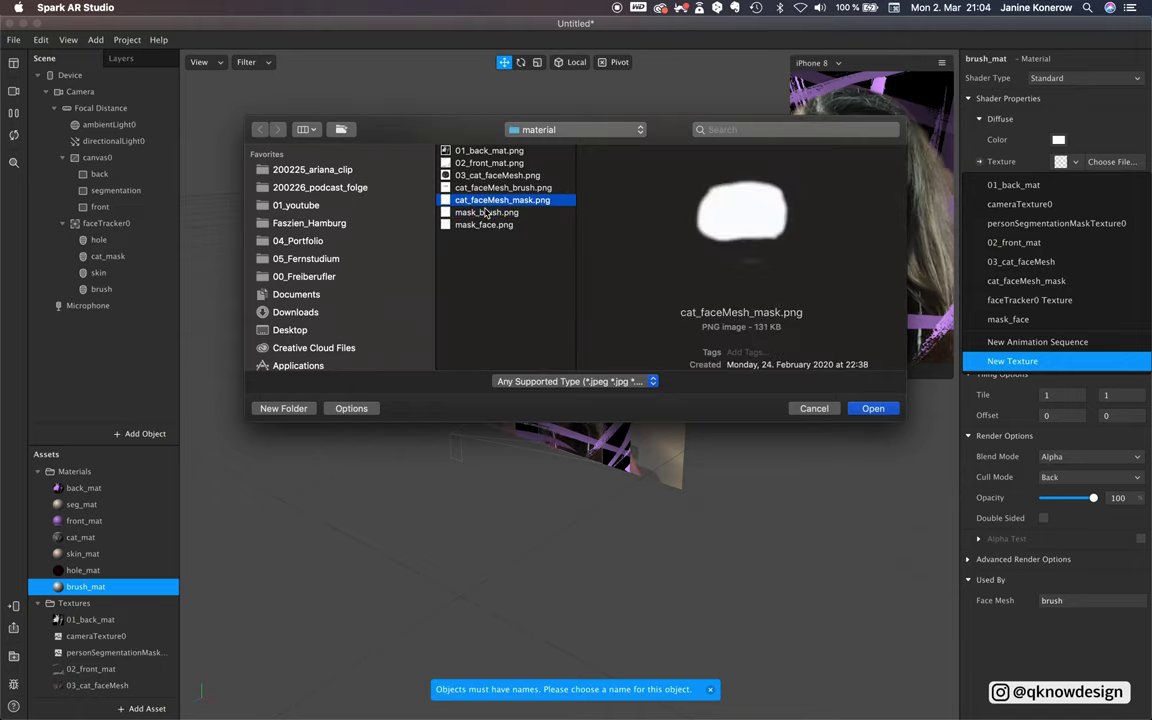
{"action": "key", "text": "Up"}
{"action": "key", "text": "Return"}
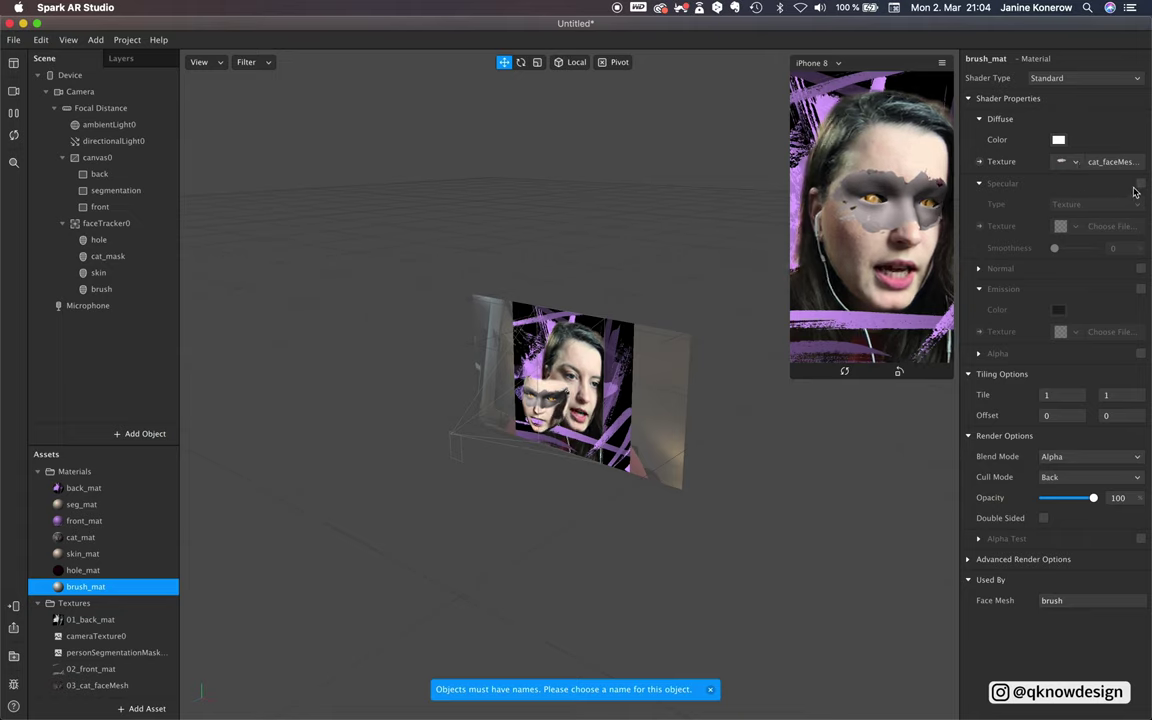
Tint brush_mat dark magenta and enable its specular shine and alpha.
{"action": "left_click", "coordinate": [1058, 139]}
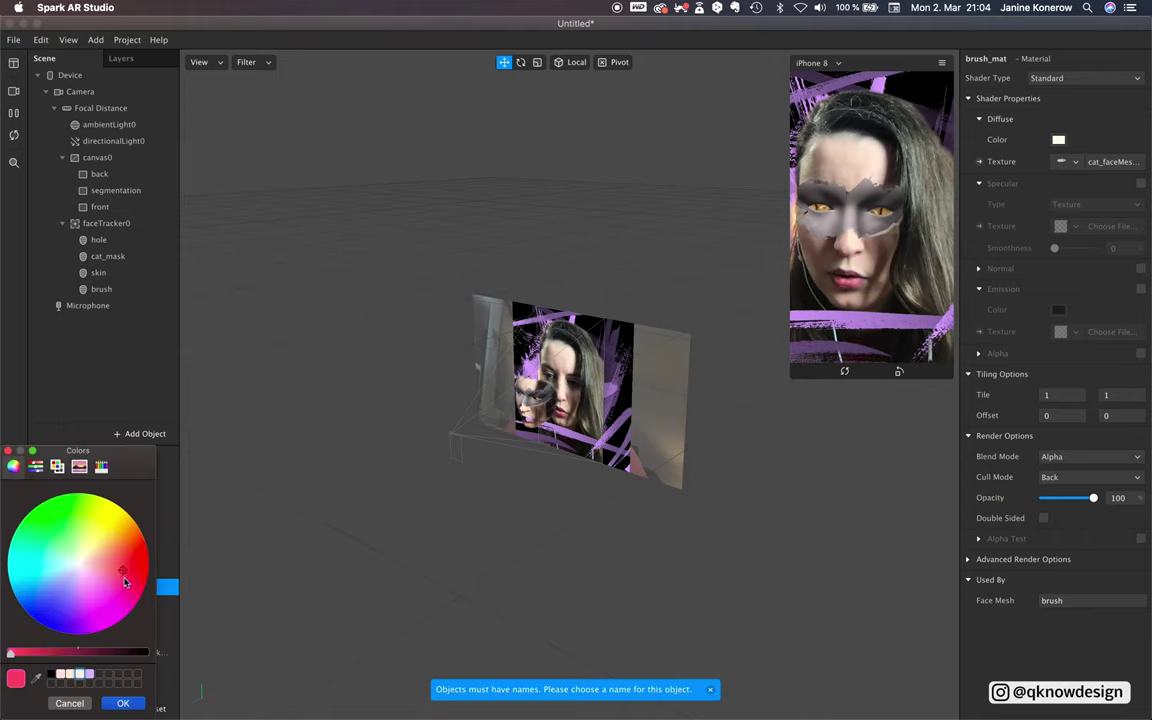
{"action": "mouse_move", "coordinate": [78, 566]}
{"action": "left_mouse_down"}
{"action": "mouse_move", "coordinate": [123, 587]}
{"action": "mouse_move", "coordinate": [111, 589]}
{"action": "left_mouse_up"}
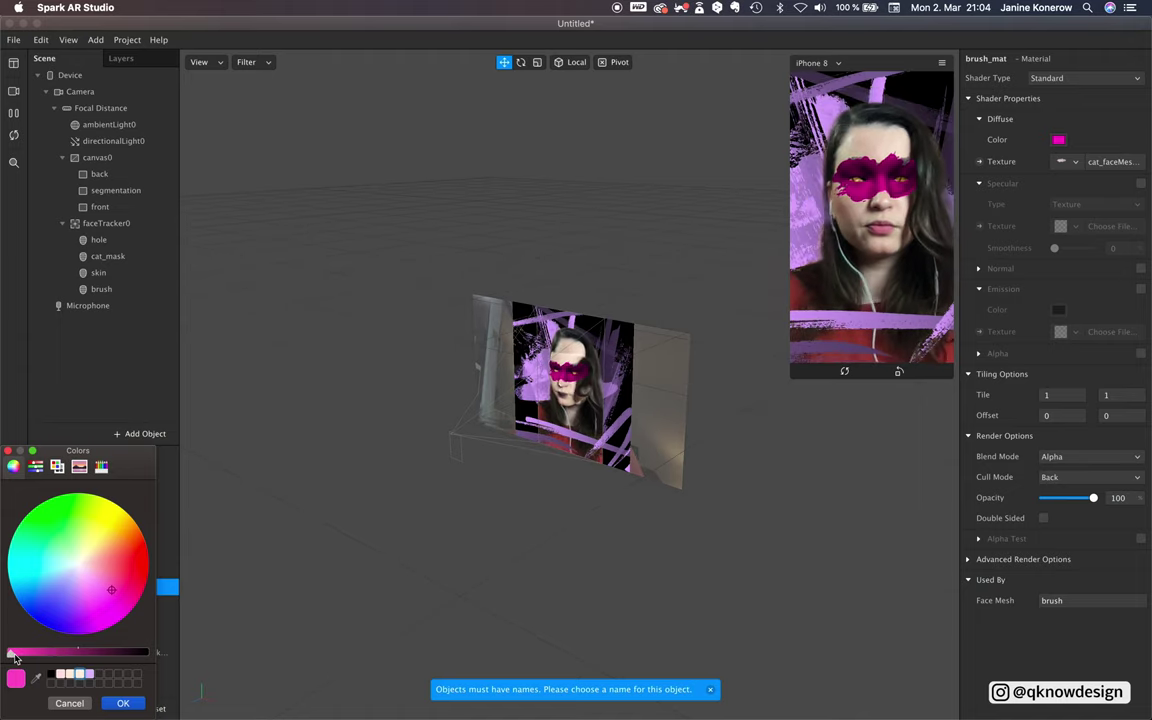
{"action": "left_click_drag", "start_coordinate": [12, 657], "coordinate": [64, 655]}
{"action": "left_click", "coordinate": [134, 704]}
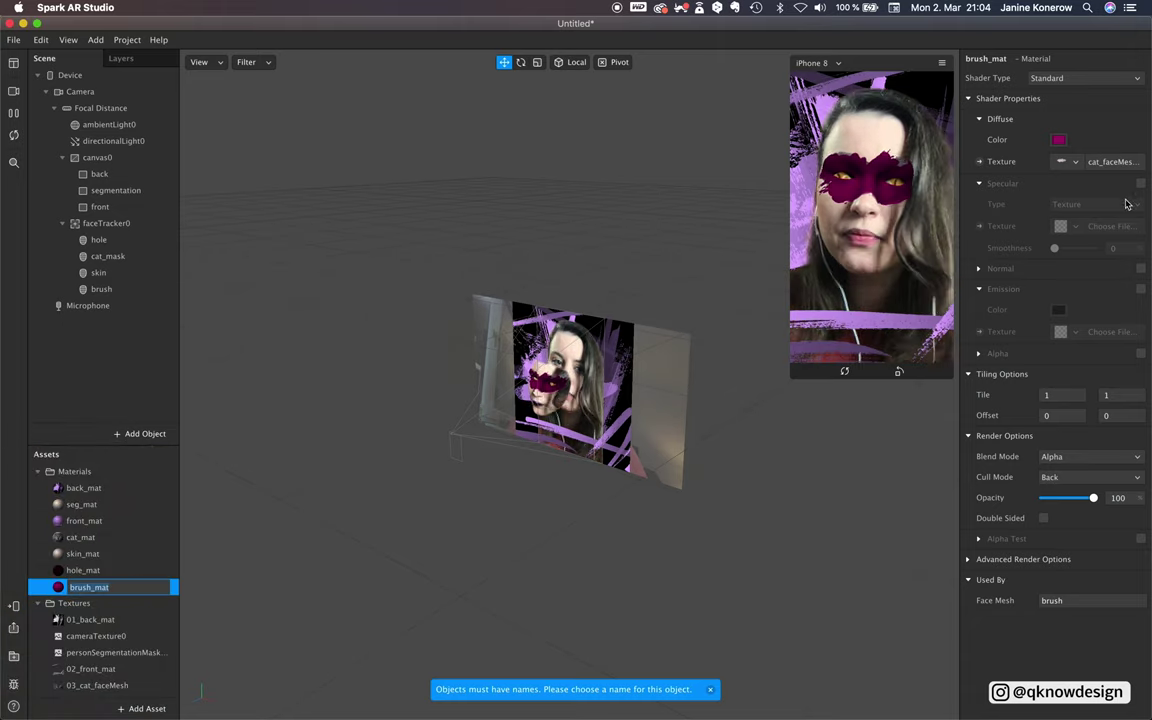
{"action": "left_click", "coordinate": [1141, 185]}
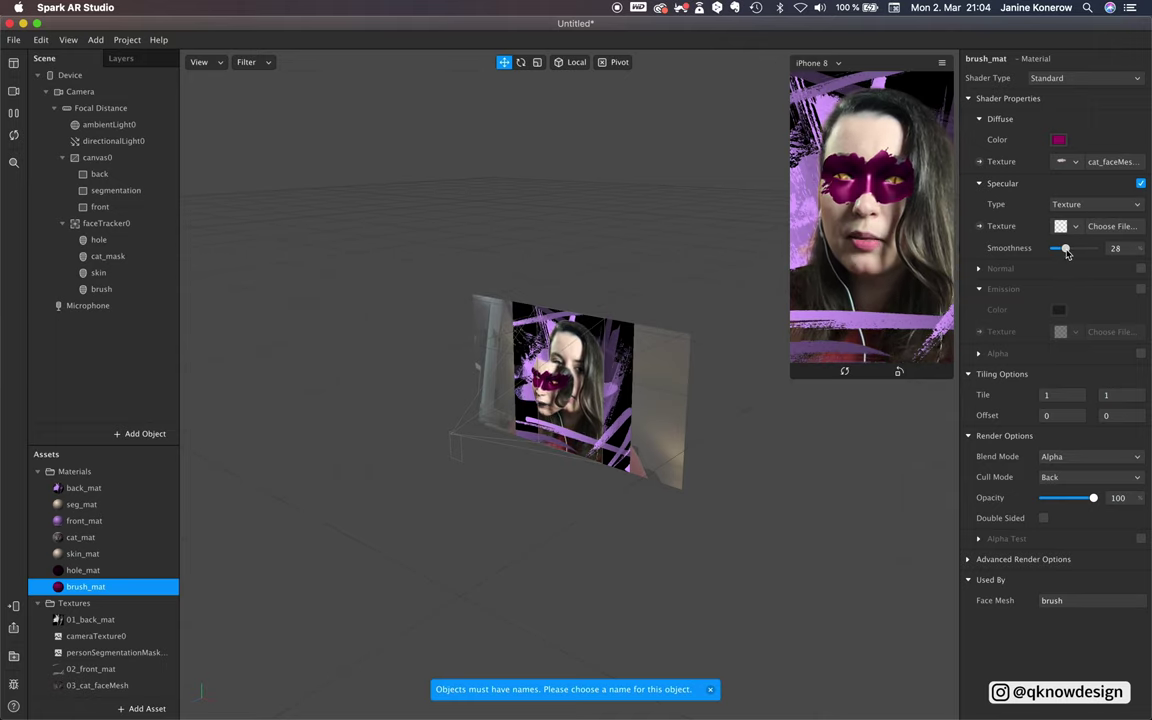
{"action": "left_click", "coordinate": [1141, 353]}
Set brush_mat's alpha texture to mask_brush.png, inverted.
{"action": "left_click", "coordinate": [1077, 398]}
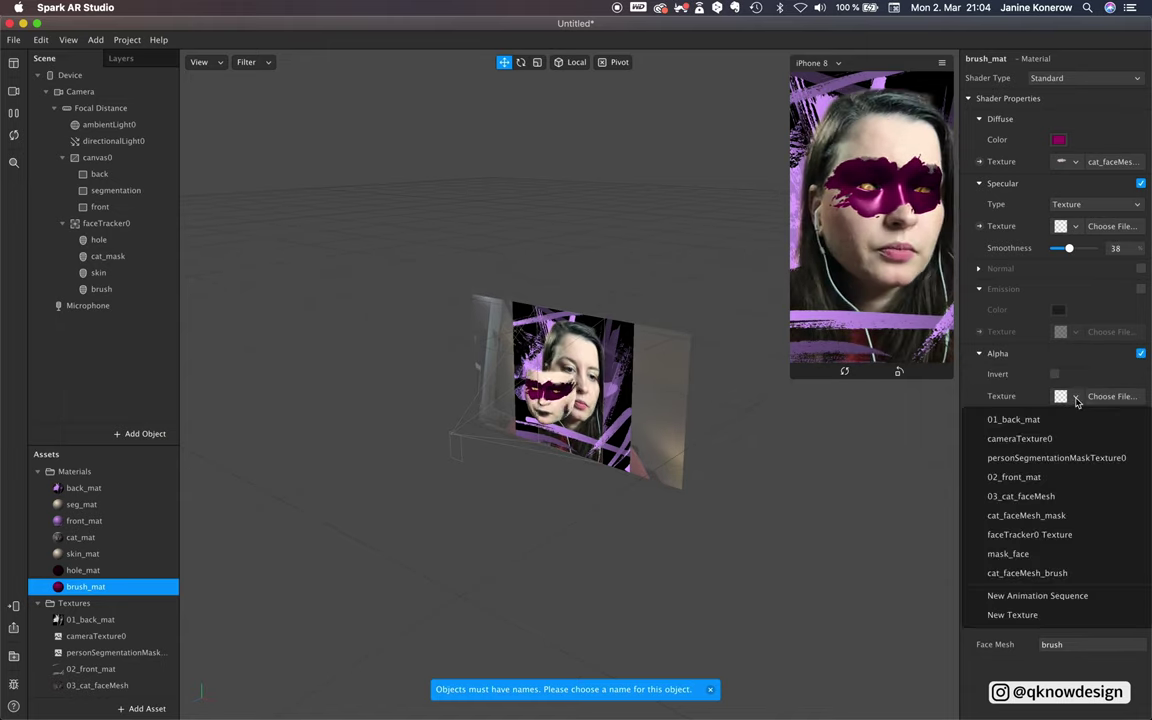
{"action": "left_click", "coordinate": [1040, 614]}
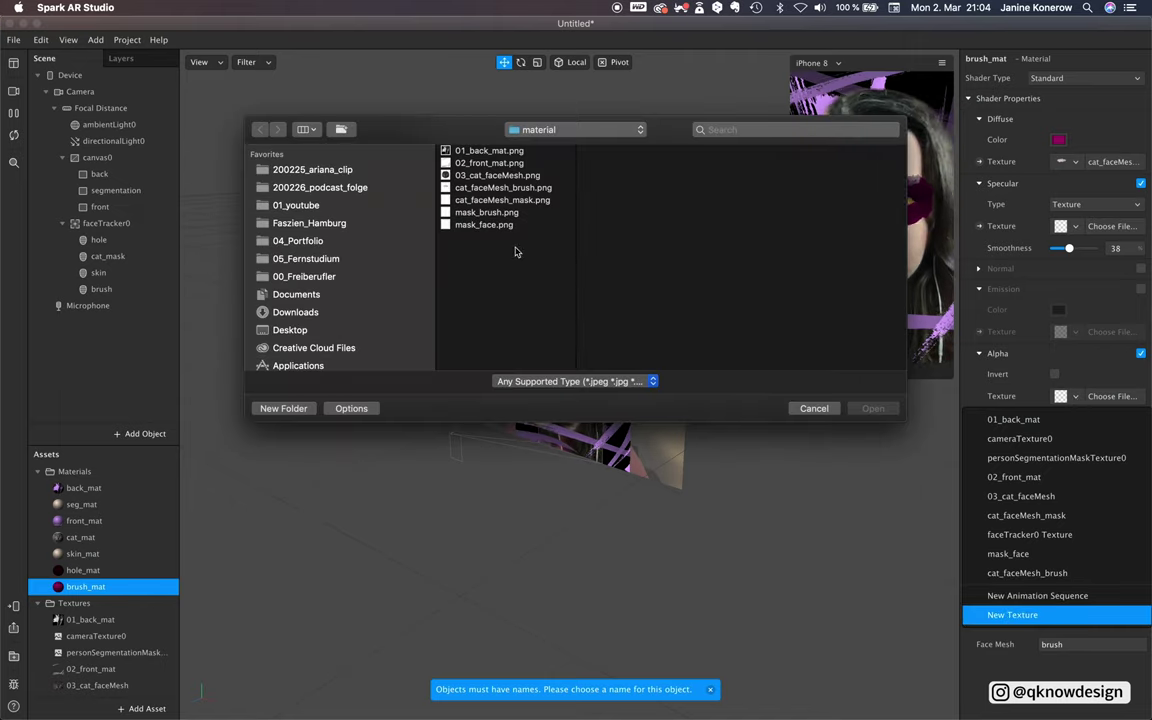
{"action": "left_click", "coordinate": [492, 225]}
{"action": "left_click", "coordinate": [505, 215]}
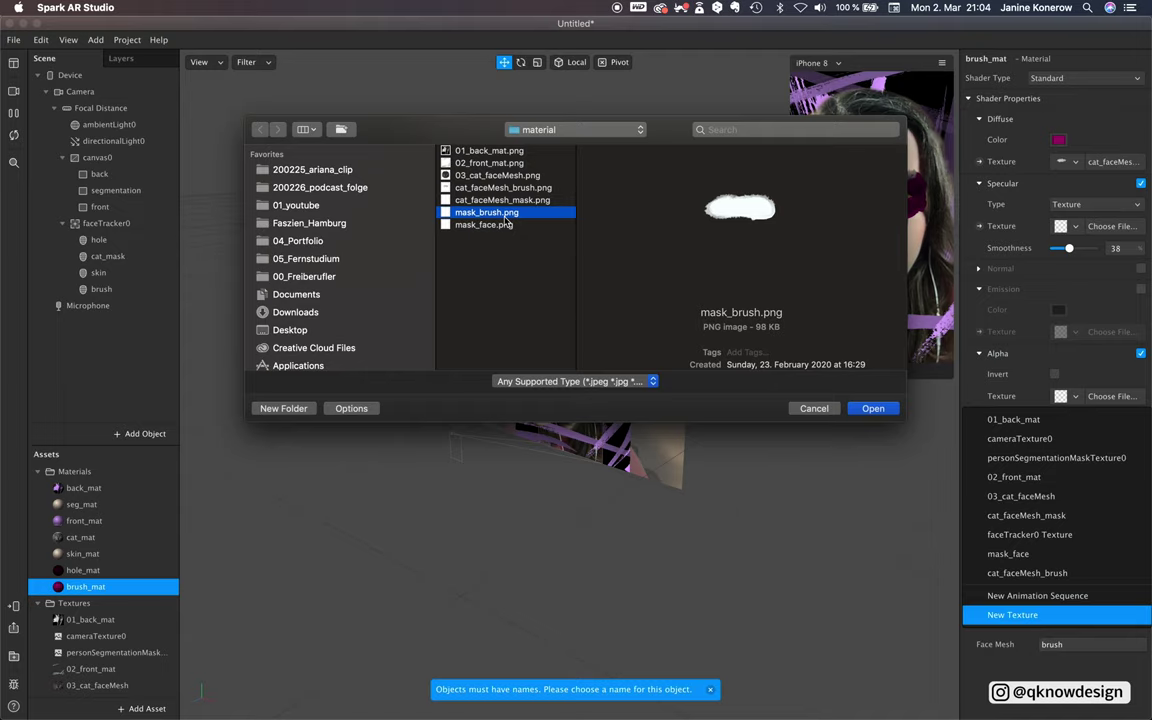
{"action": "left_click", "coordinate": [868, 408]}
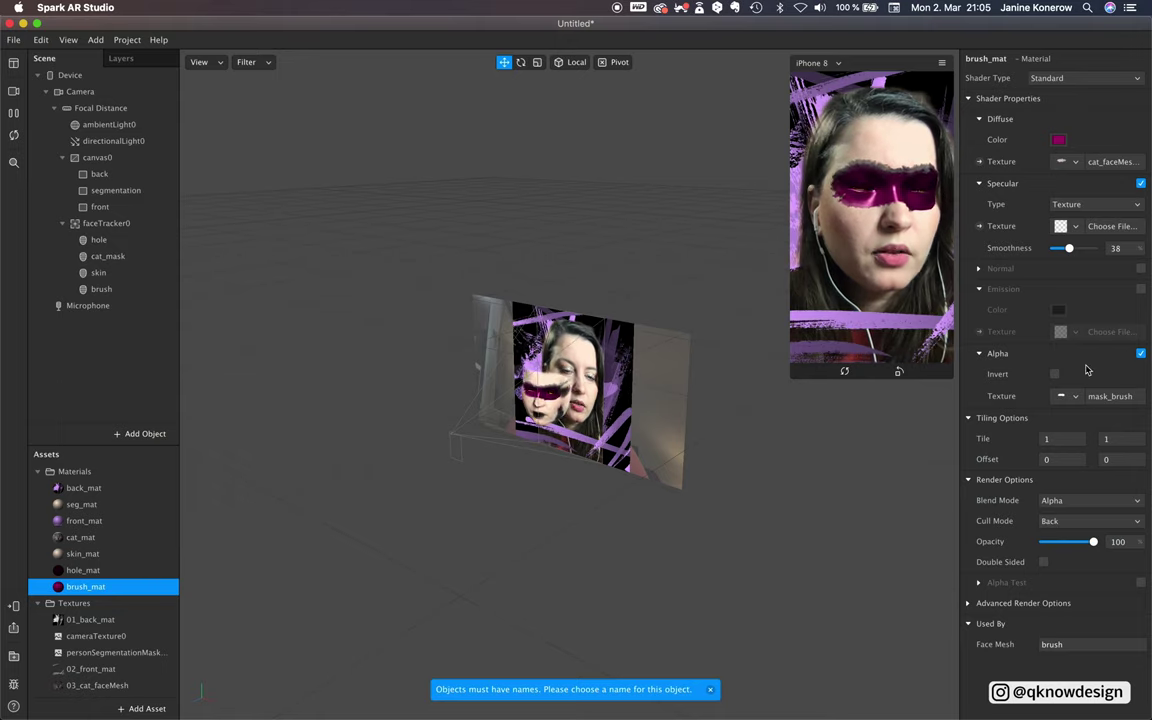
{"action": "left_click", "coordinate": [1055, 374]}
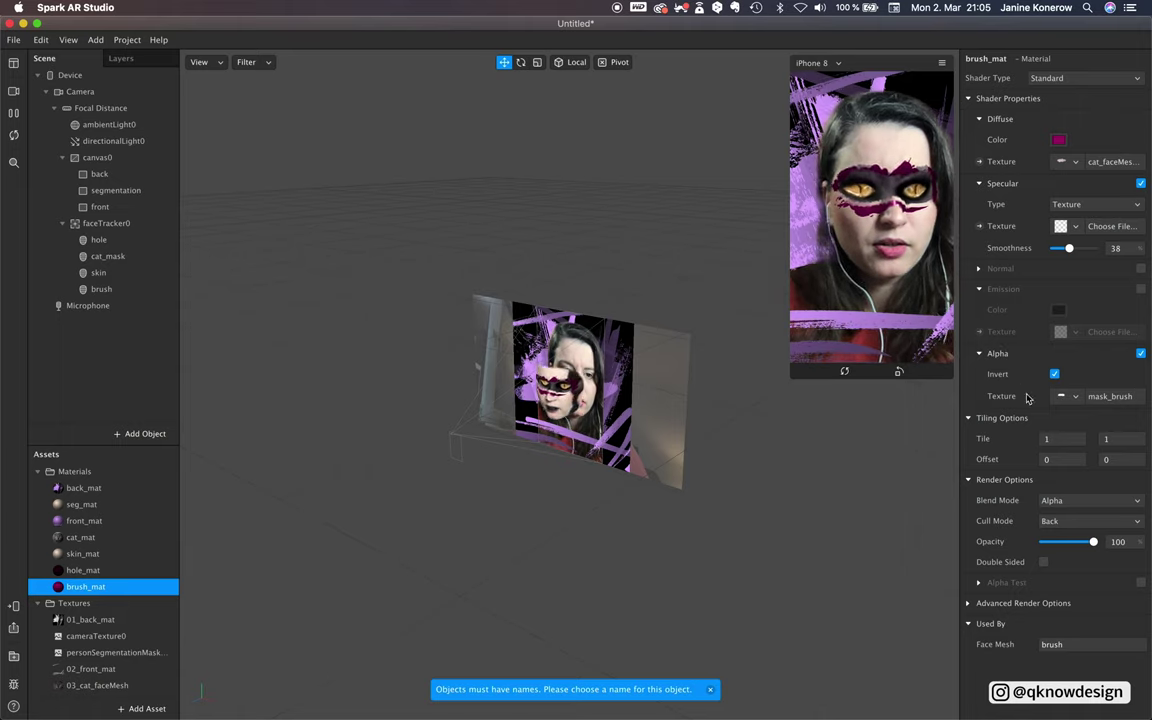
Switch the alpha texture to mask_face with inversion turned off.
{"action": "left_click", "coordinate": [1073, 399]}
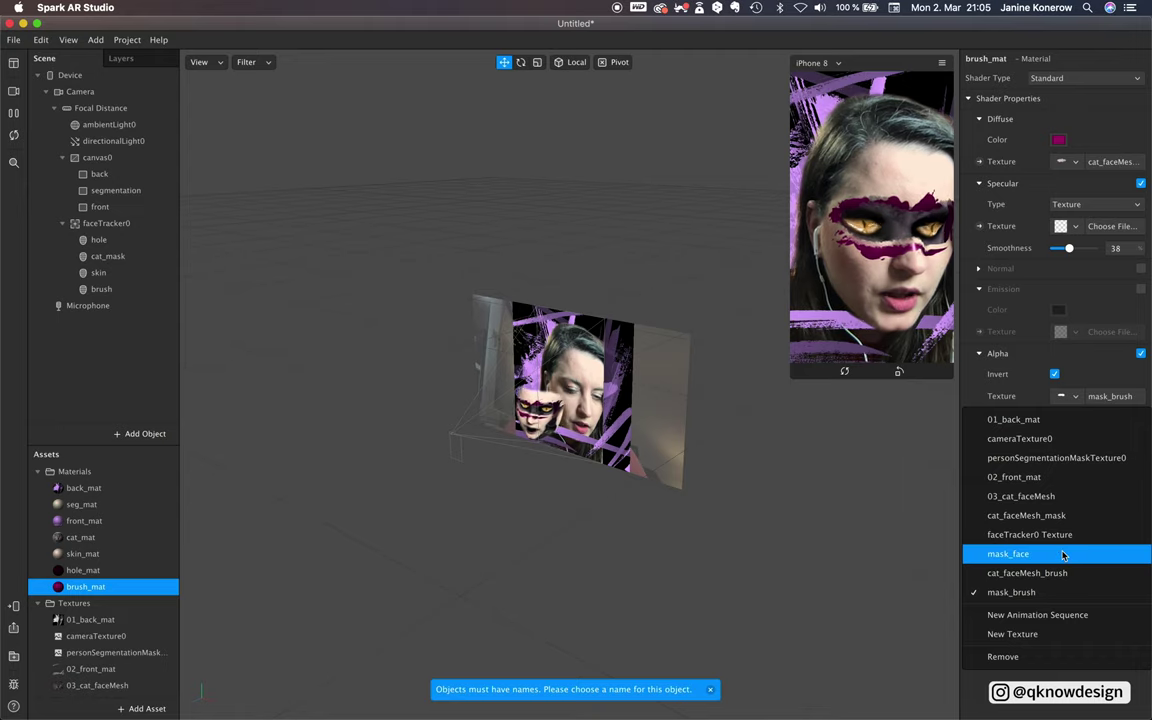
{"action": "left_click", "coordinate": [1063, 555]}
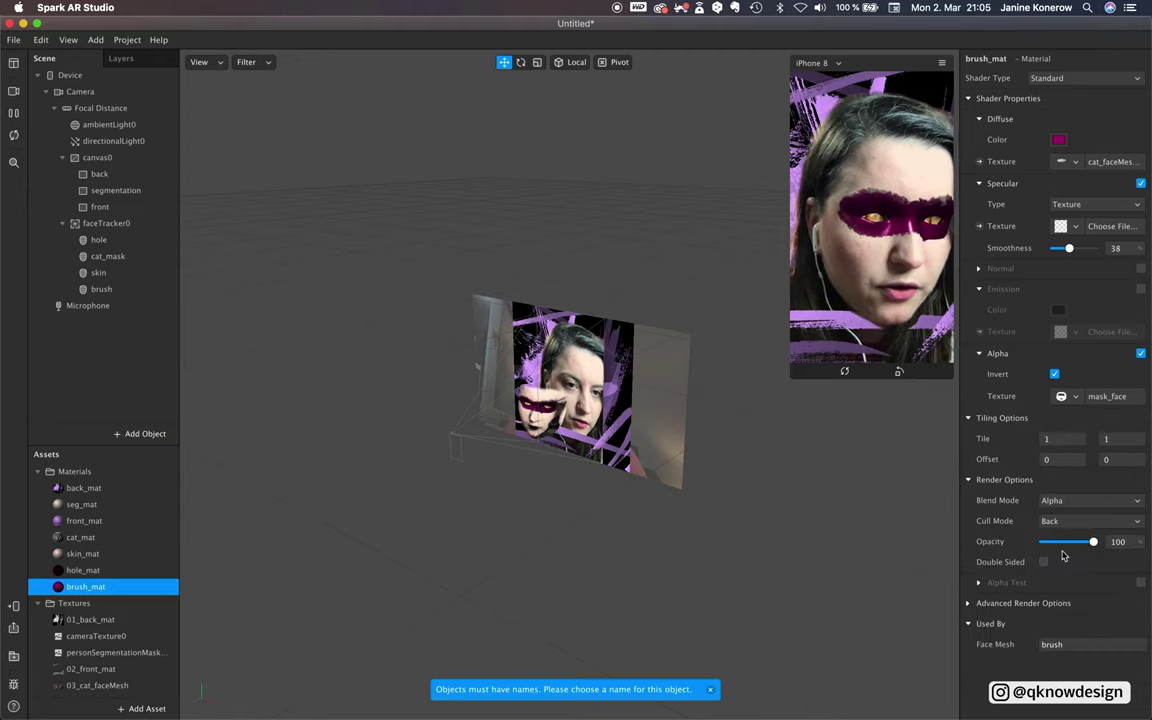
{"action": "left_click", "coordinate": [1055, 374]}
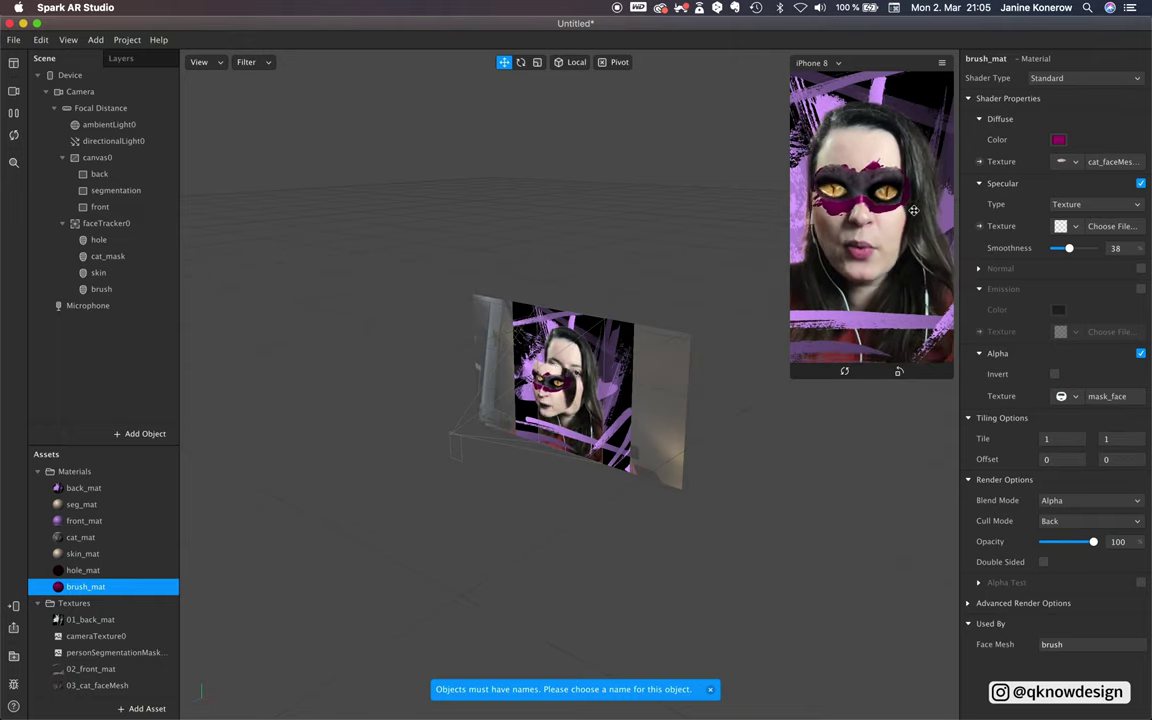
Select the brush face mesh to show its properties listing brush_mat.
{"action": "left_click", "coordinate": [100, 289]}
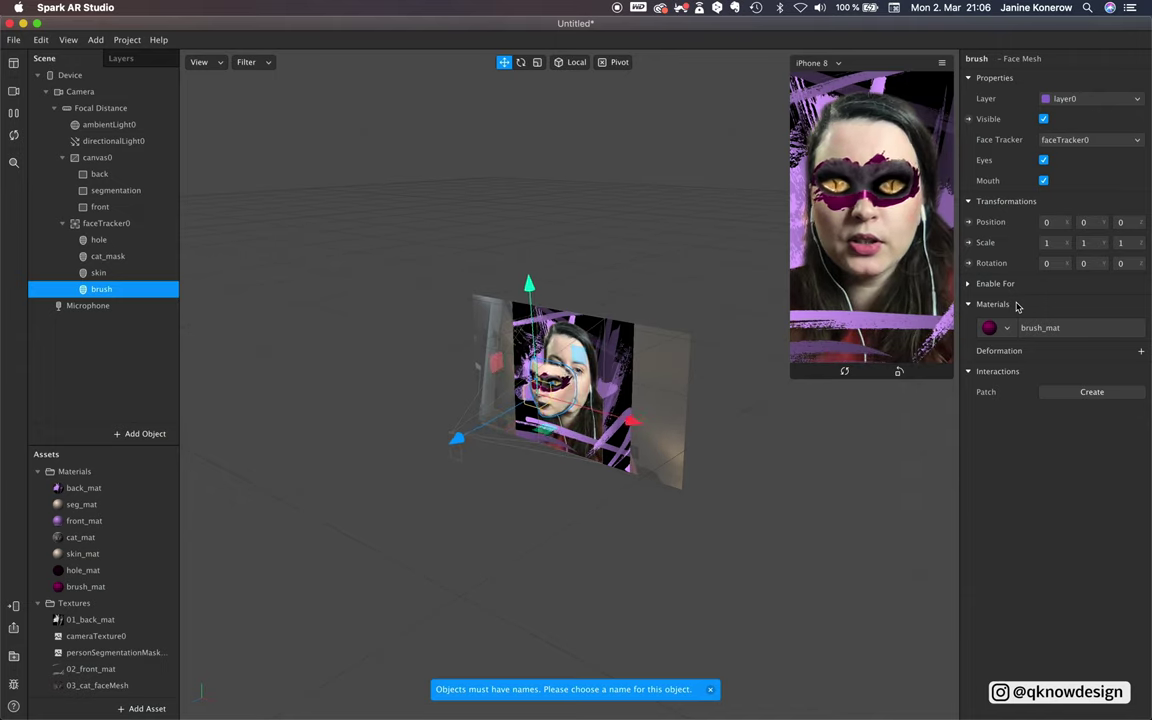
Review brush_mat's properties, then the cat_mask face mesh's settings.
{"action": "left_click", "coordinate": [1040, 327]}
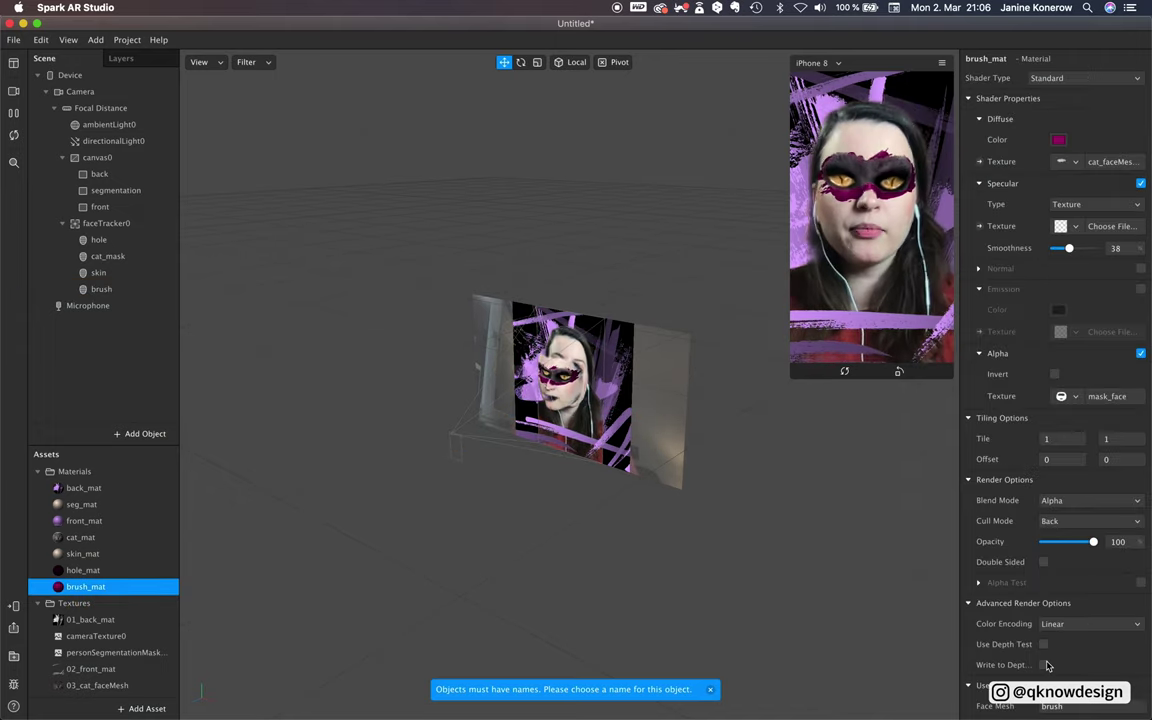
{"action": "left_click", "coordinate": [110, 256]}
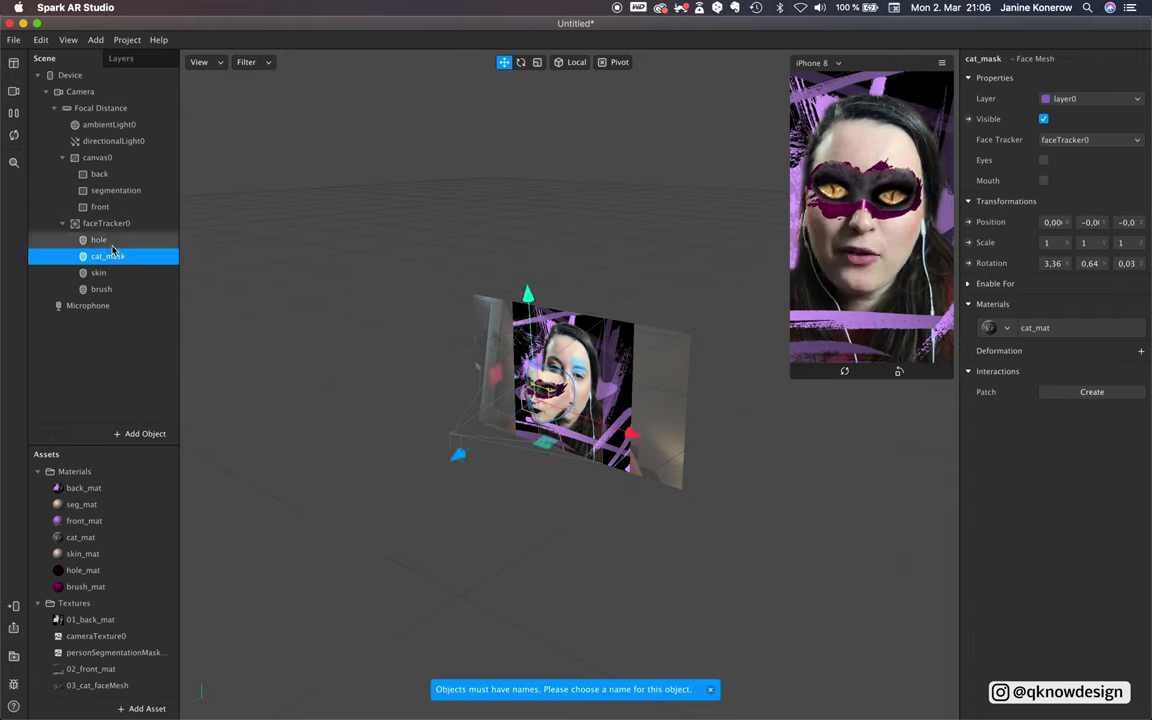